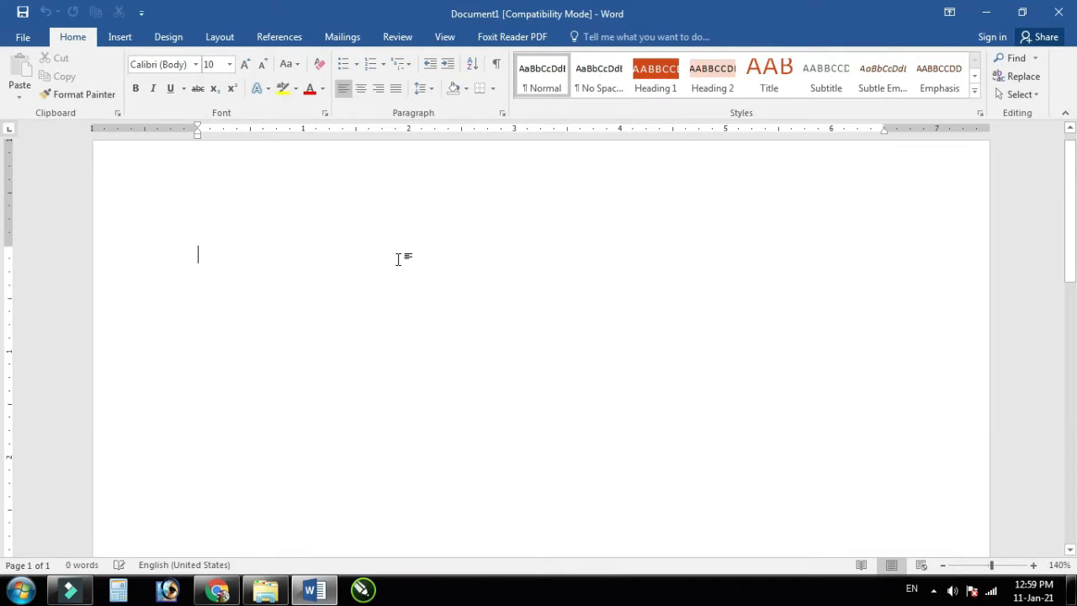
Step: Type the 'Resume' title with the candidate's full name on the line below
{"action": "type", "text": "Resume"}
{"action": "key", "text": "Return"}
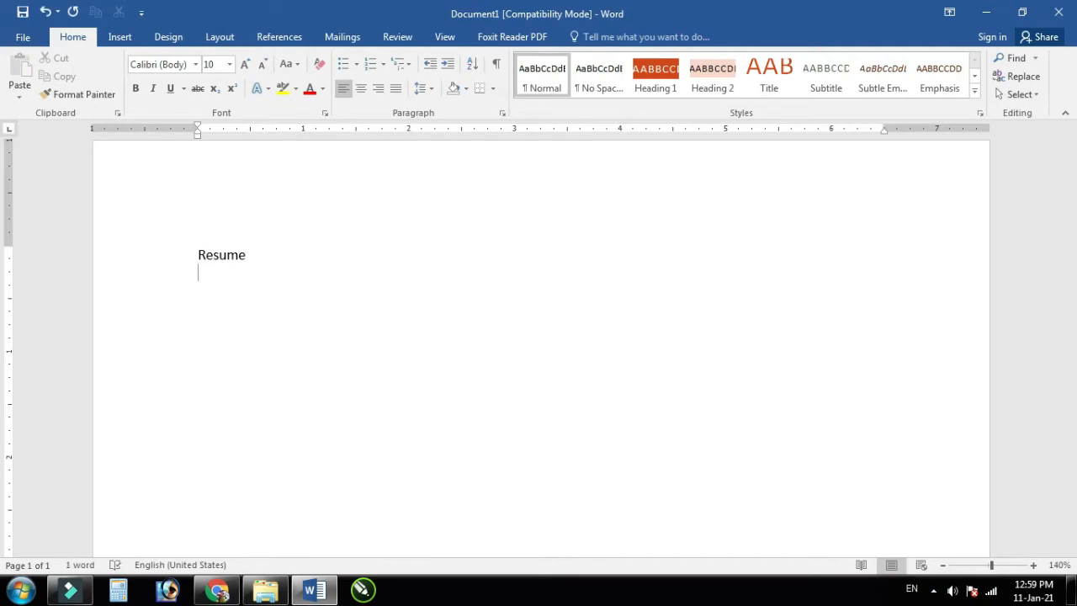
{"action": "key", "text": "Return"}
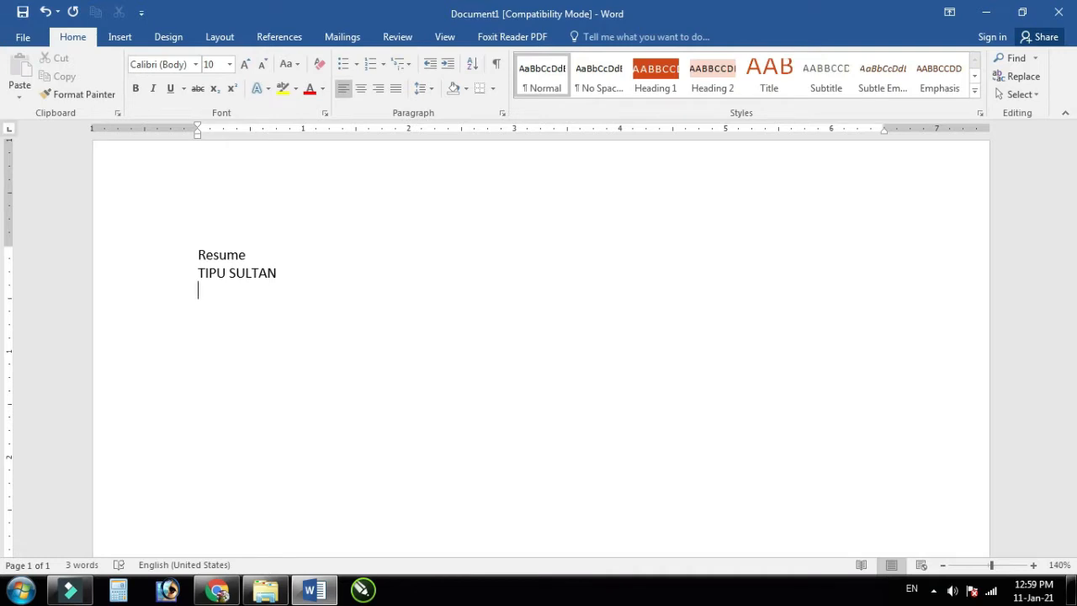
Step: Add the candidate's cell number and two-line postal address under the name
{"action": "key", "text": "Return"}
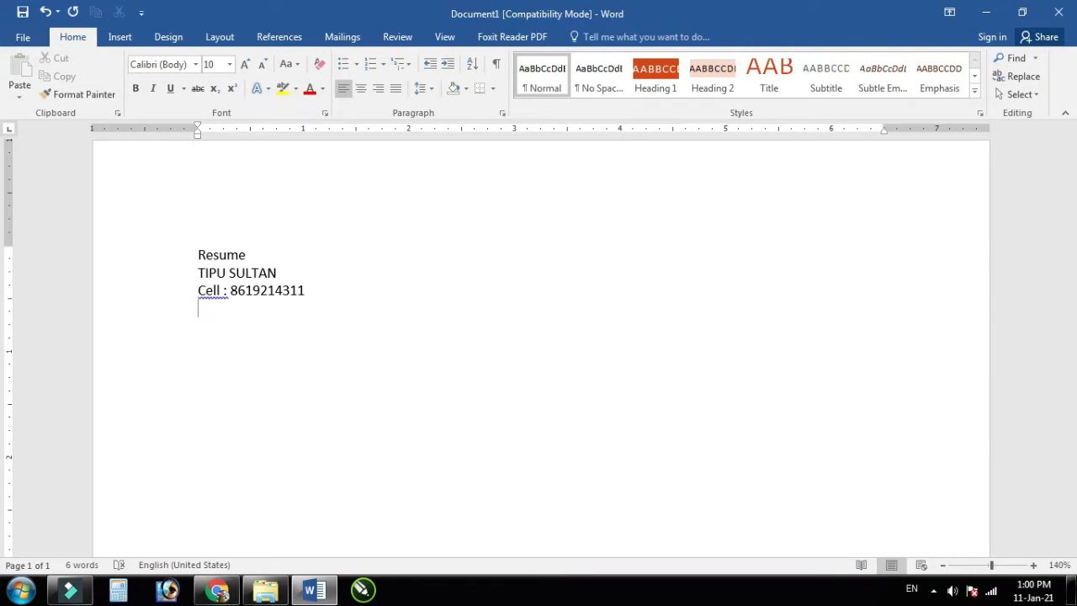
{"action": "key", "text": "Return"}
{"action": "key", "text": "BackSpace"}
{"action": "key", "text": "BackSpace"}
{"action": "key", "text": "BackSpace"}
{"action": "key", "text": "BackSpace"}
{"action": "key", "text": "BackSpace"}
{"action": "key", "text": "BackSpace"}
{"action": "key", "text": "BackSpace"}
Step: Add the 'Email Id:' line with the candidate's e-mail address, undoing its automatic hyperlink
{"action": "key", "text": "Return"}
{"action": "type", "text": "E"}
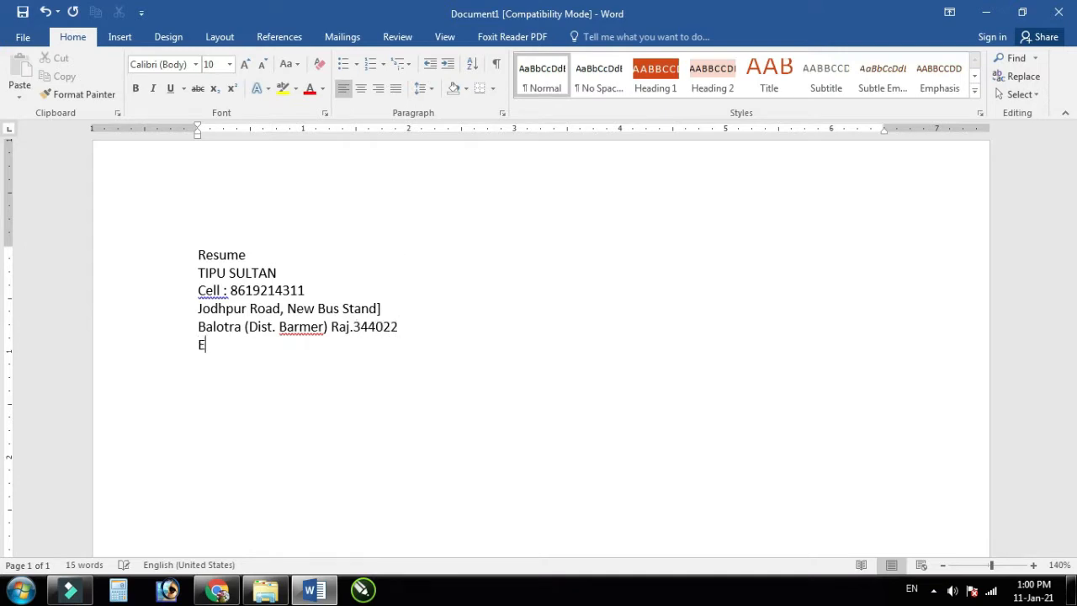
{"action": "key", "text": "Return"}
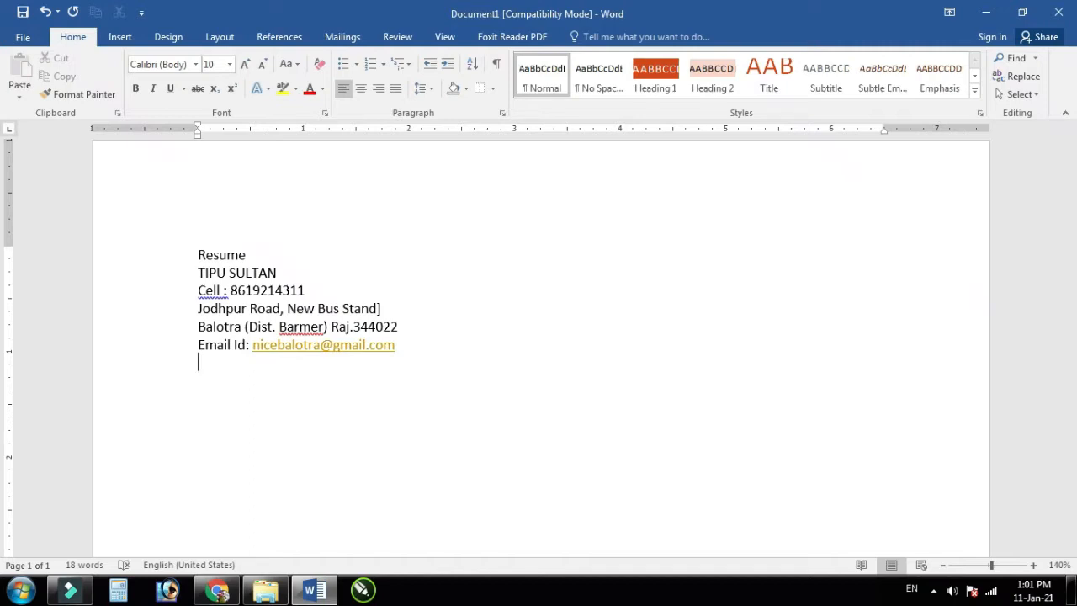
{"action": "key", "text": "ctrl+z"}
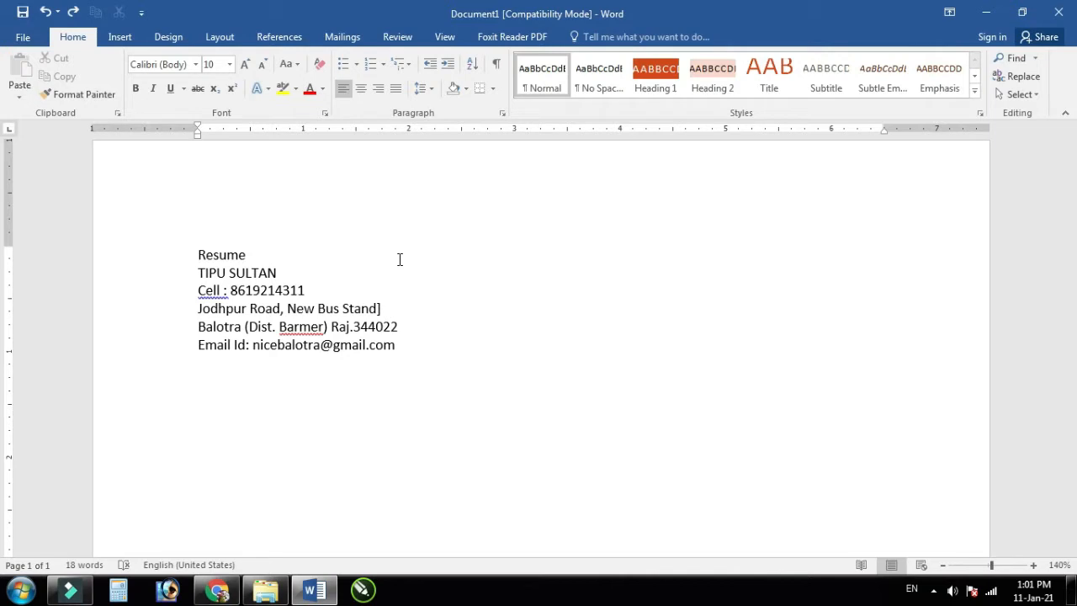
Step: Add the 'CAREER OBJECTIVE:' heading and its two-line statement about growing with honesty and loyalty
{"action": "type", "text": "CARRE"}
{"action": "key", "text": "BackSpace"}
{"action": "key", "text": "BackSpace"}
{"action": "type", "text": "EER OBJECTIVE:"}
{"action": "key", "text": "Return"}
{"action": "type", "text": "T"}
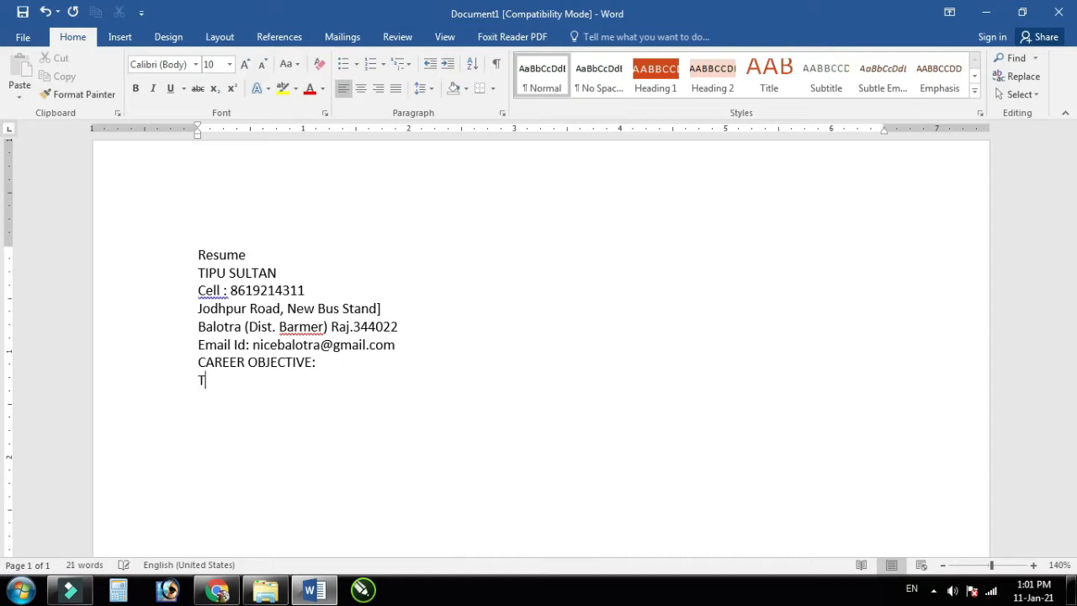
{"action": "type", "text": "o take up a challenging care"}
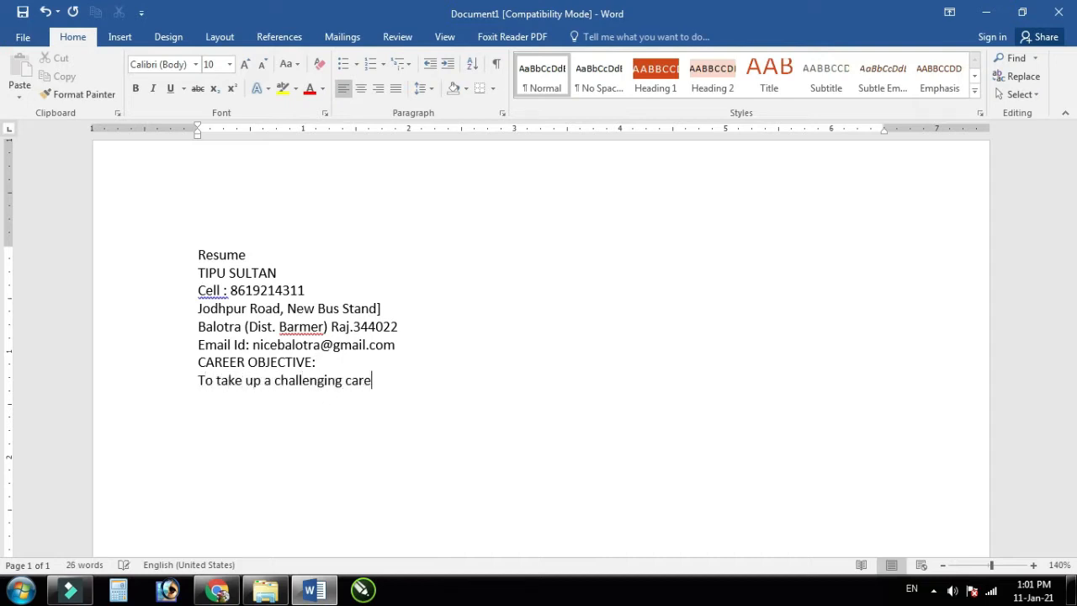
{"action": "type", "text": "er and grows with honestey,"}
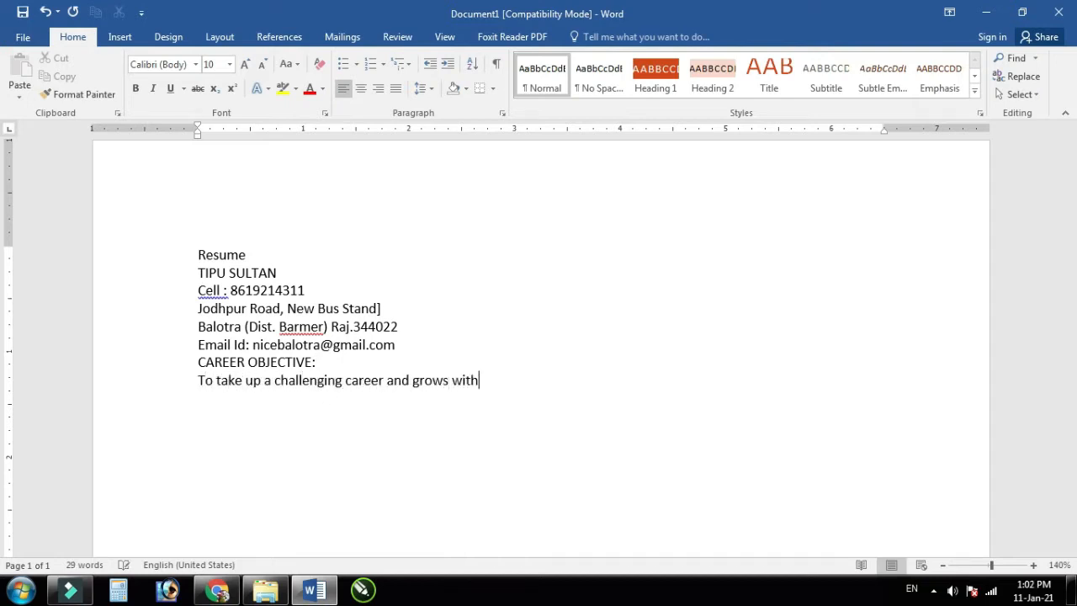
{"action": "key", "text": "BackSpace"}
{"action": "key", "text": "BackSpace"}
{"action": "key", "text": "BackSpace"}
{"action": "type", "text": "y, loyalty, good"}
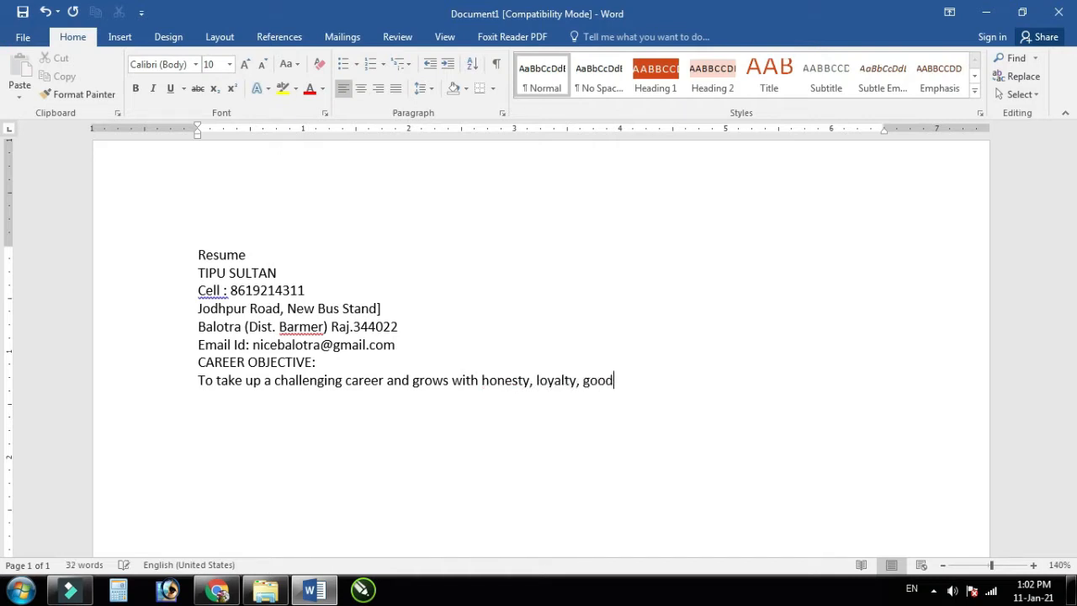
{"action": "type", "text": " relationship and best performance"}
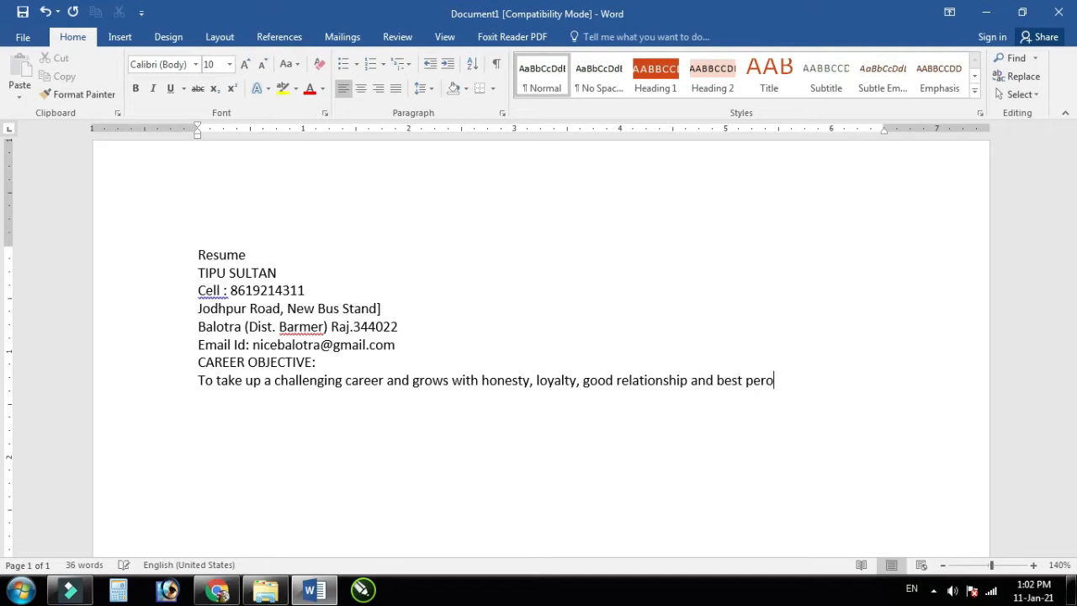
{"action": "key", "text": "Return"}
{"action": "type", "text": "And translate my"}
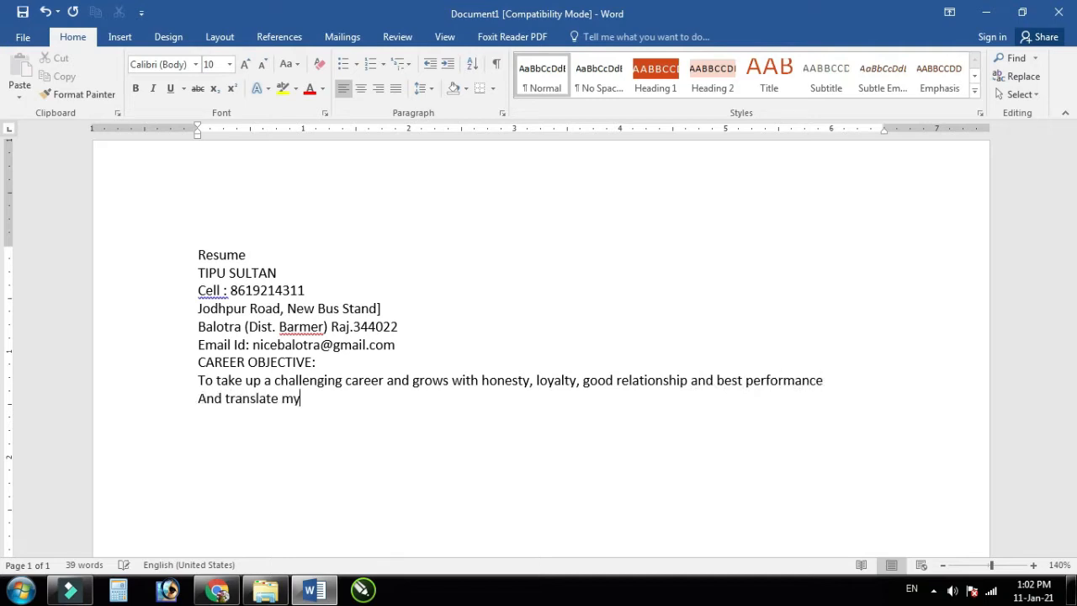
{"action": "type", "text": " experience, k"}
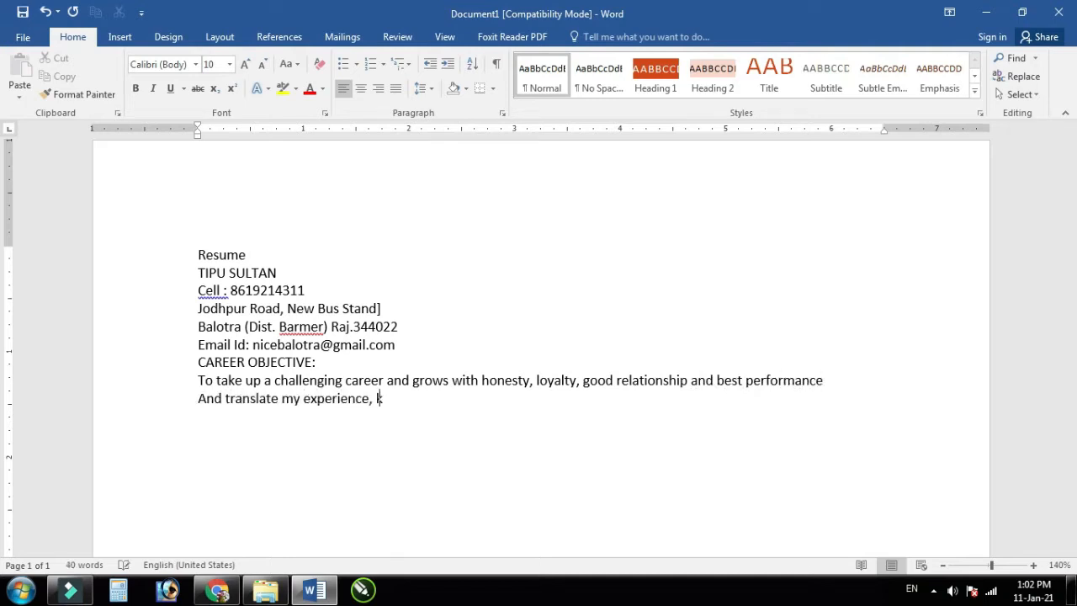
{"action": "type", "text": "nowledge, skills and a"}
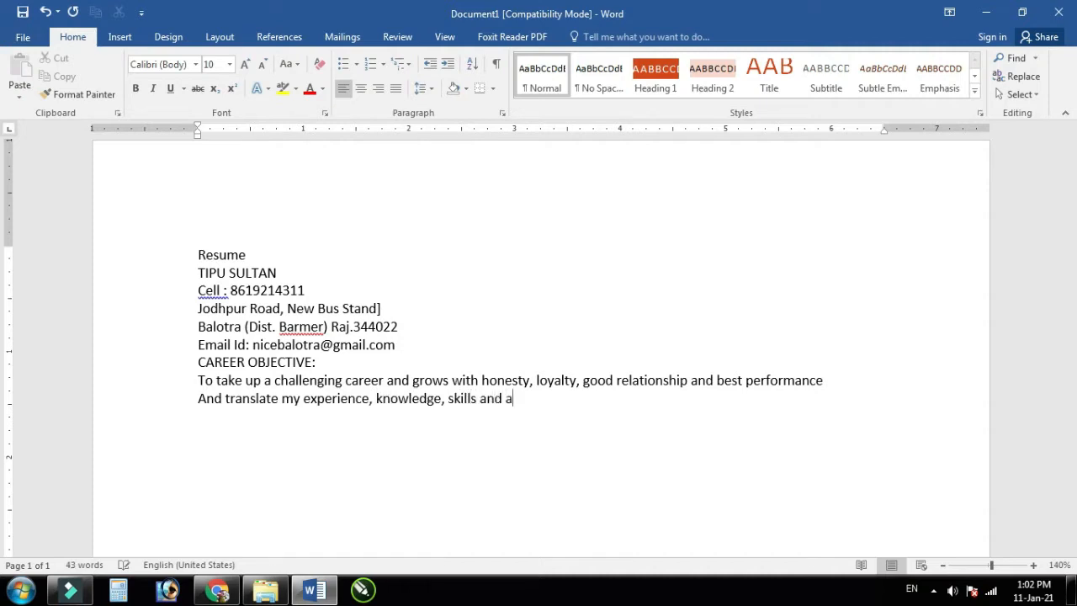
{"action": "type", "text": "bilities into value for an organization."}
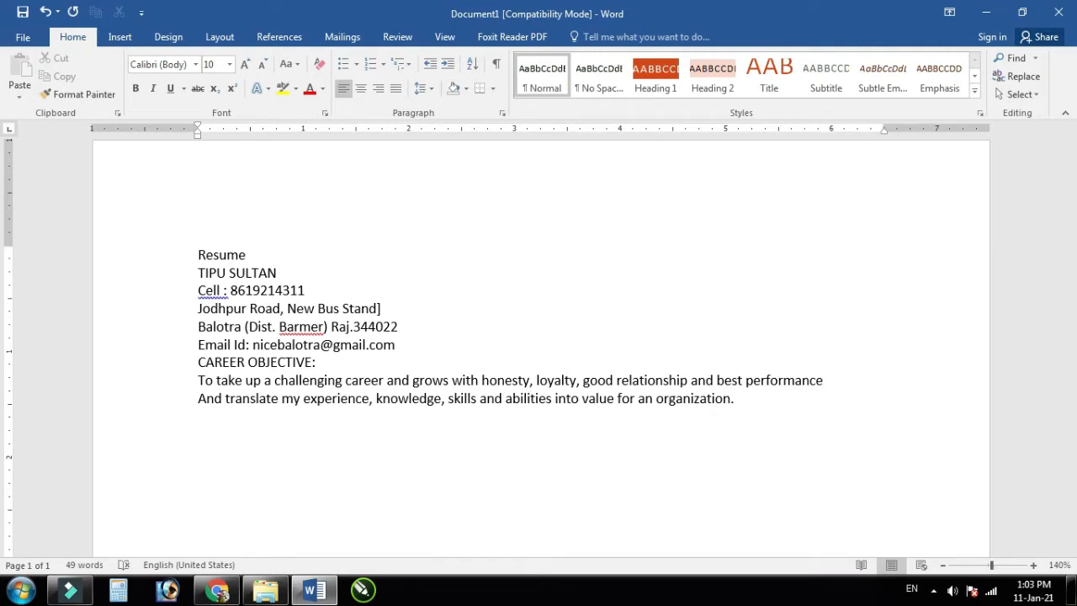
Step: Add the 'WORK EXPERIENCE:' heading on its own line
{"action": "type", "text": "WORK EXPERIENCE:"}
{"action": "key", "text": "Return"}
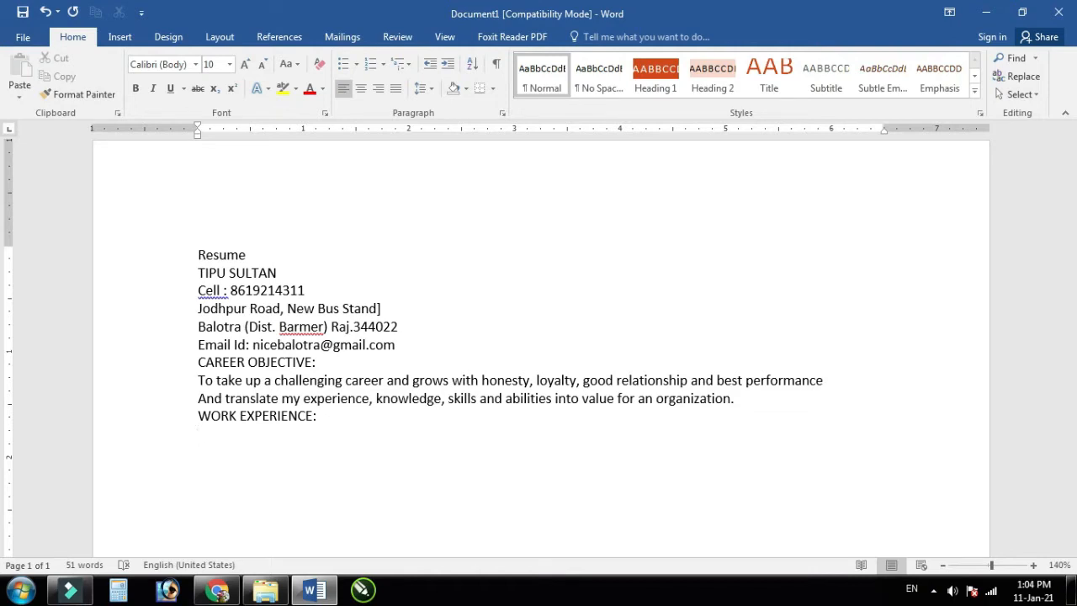
Step: List the Govt. Sec. School, Gandhipura job as Computer Teacher, March 2011 to July 2012
{"action": "type", "text": "Govt. Sec. School, "}
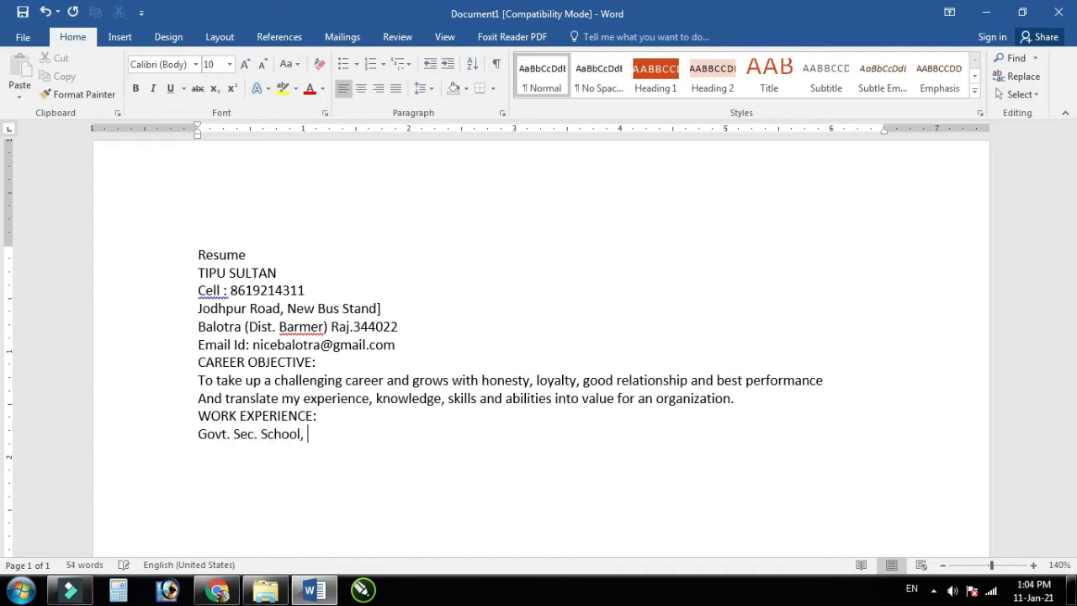
{"action": "type", "text": "Gandhipura, Balotra – As a “ Computer t"}
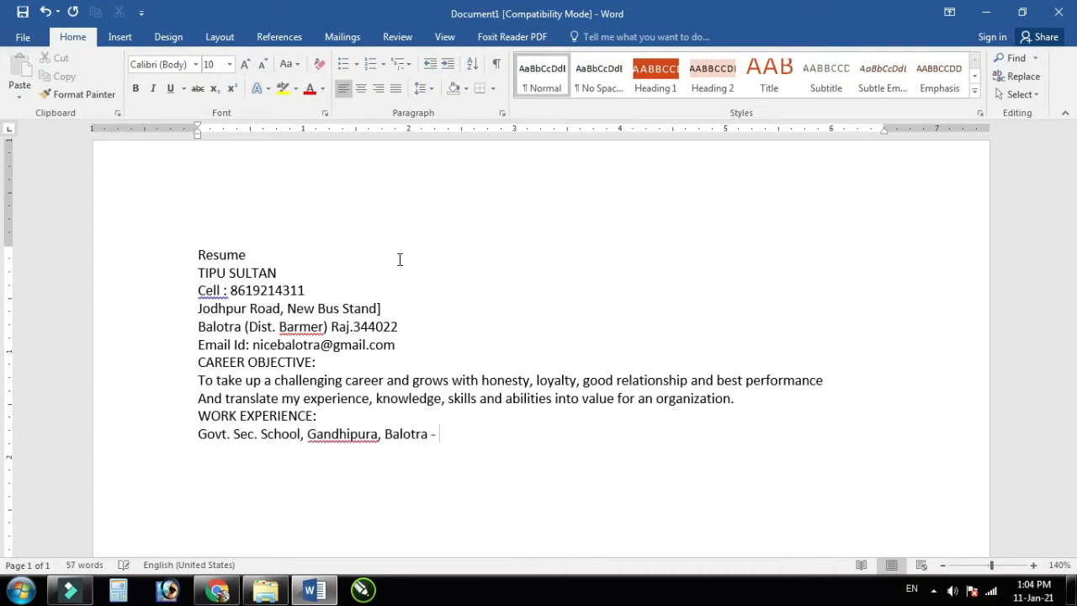
{"action": "key", "text": "BackSpace"}
{"action": "type", "text": "Teacher” from"}
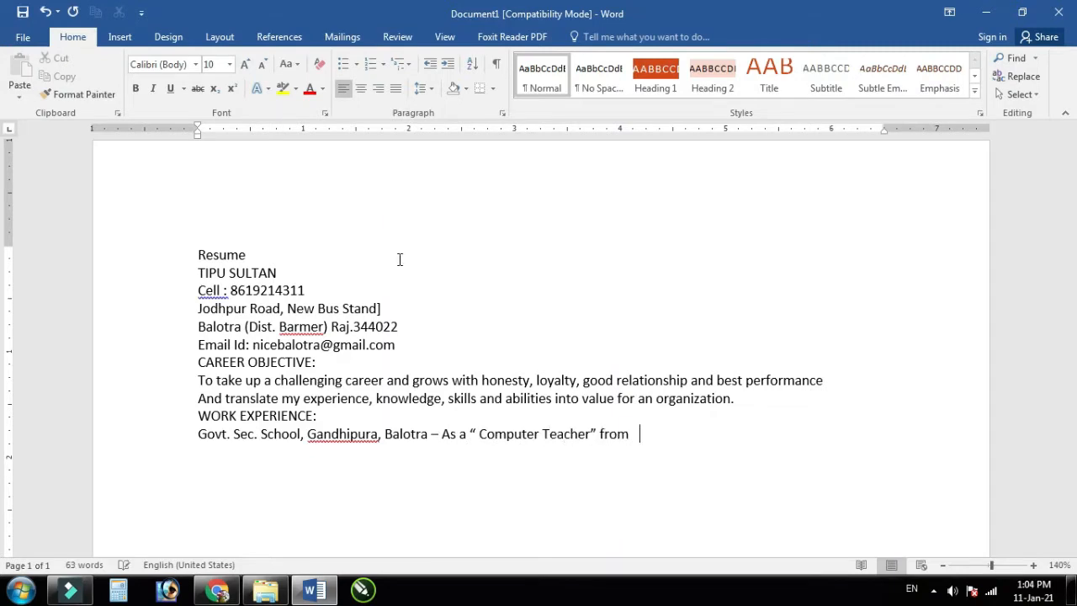
{"action": "key", "text": "BackSpace"}
{"action": "type", "text": "March, 2011 to July"}
{"action": "key", "text": "BackSpace"}
{"action": "type", "text": ", 2012)"}
{"action": "key", "text": "Return"}
Step: Add the Navkar Computer Center Computer SR. Teacher job since July 2012, then 'ACADEMIC QUALIFICATION:'
{"action": "type", "text": "N"}
{"action": "key", "text": "BackSpace"}
{"action": "type", "text": "M."}
{"action": "key", "text": "BackSpace"}
{"action": "key", "text": "BackSpace"}
{"action": "type", "text": "Navkar com"}
{"action": "key", "text": "BackSpace"}
{"action": "key", "text": "BackSpace"}
{"action": "key", "text": "BackSpace"}
{"action": "type", "text": "Computer Center - A"}
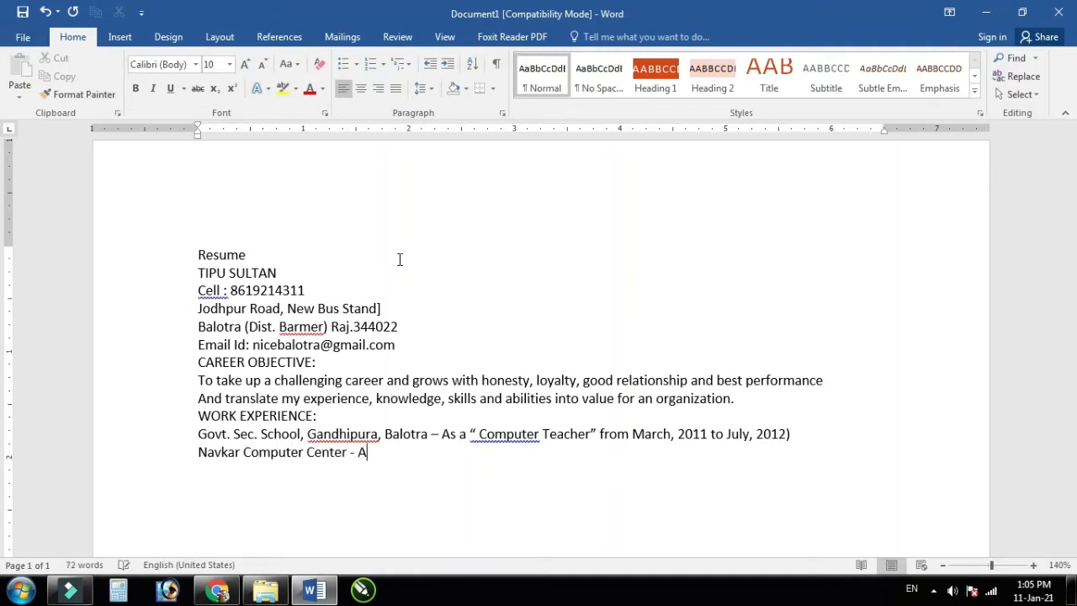
{"action": "type", "text": "s a \" Computer SR. Teacher\" from"}
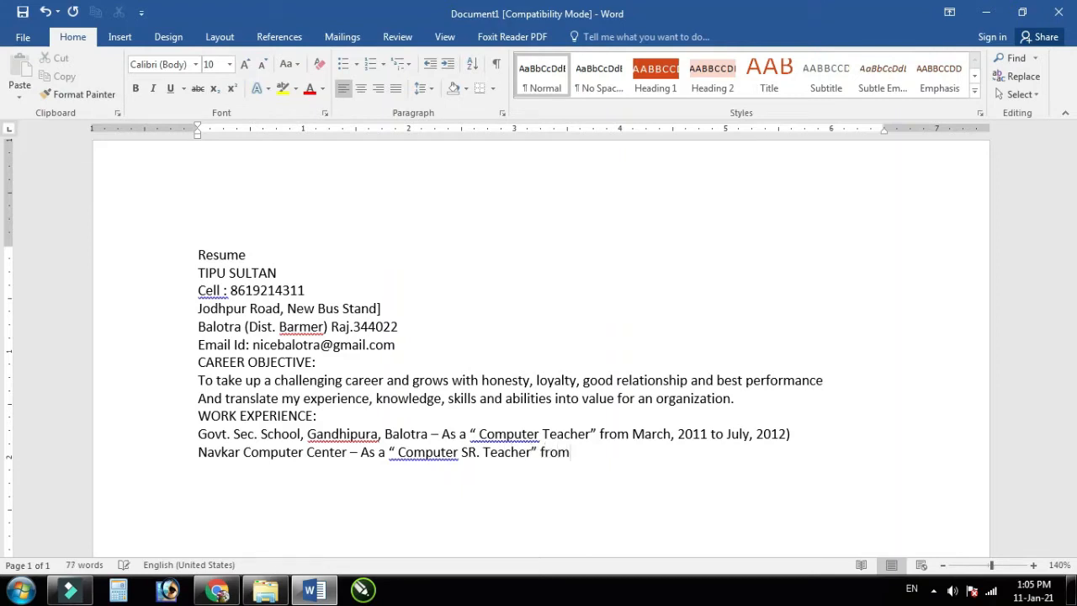
{"action": "type", "text": " july 2012 to"}
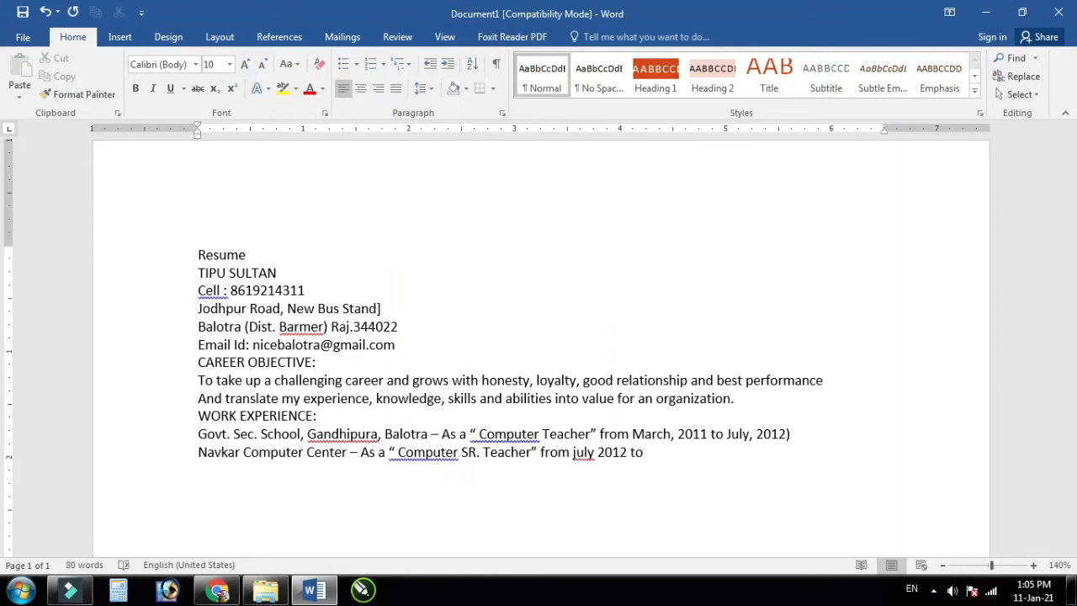
{"action": "type", "text": " till now)"}
{"action": "key", "text": "Return"}
{"action": "type", "text": "ACADEMIC QUALIFICATION:"}
{"action": "key", "text": "Return"}
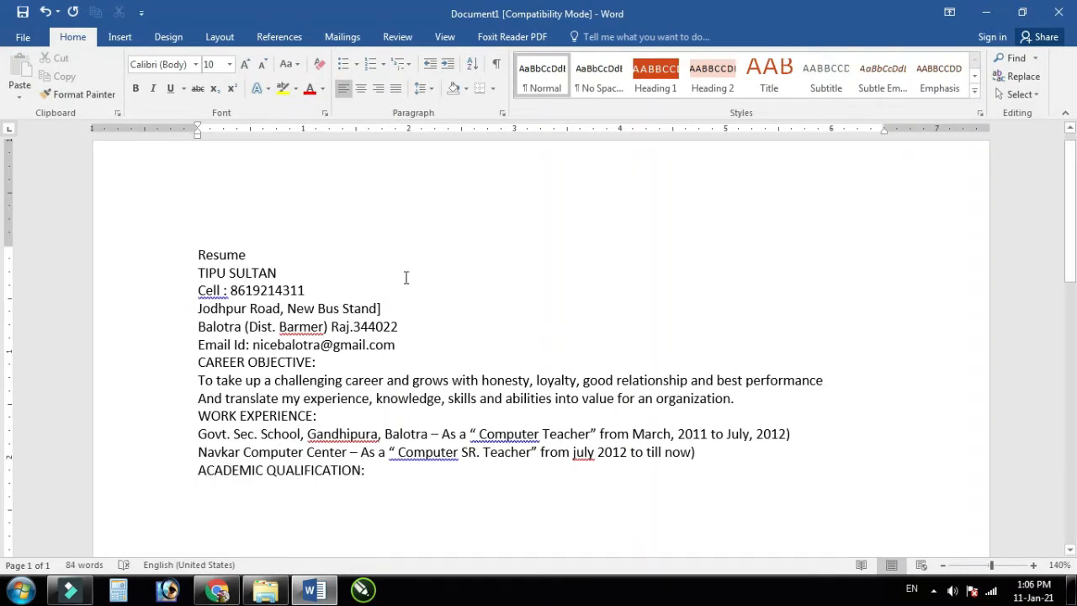
Step: Insert an empty 7x4 table from the Insert tab's Table grid
{"action": "scroll", "coordinate": [404, 385], "scroll_direction": "down", "scroll_amount": 3}
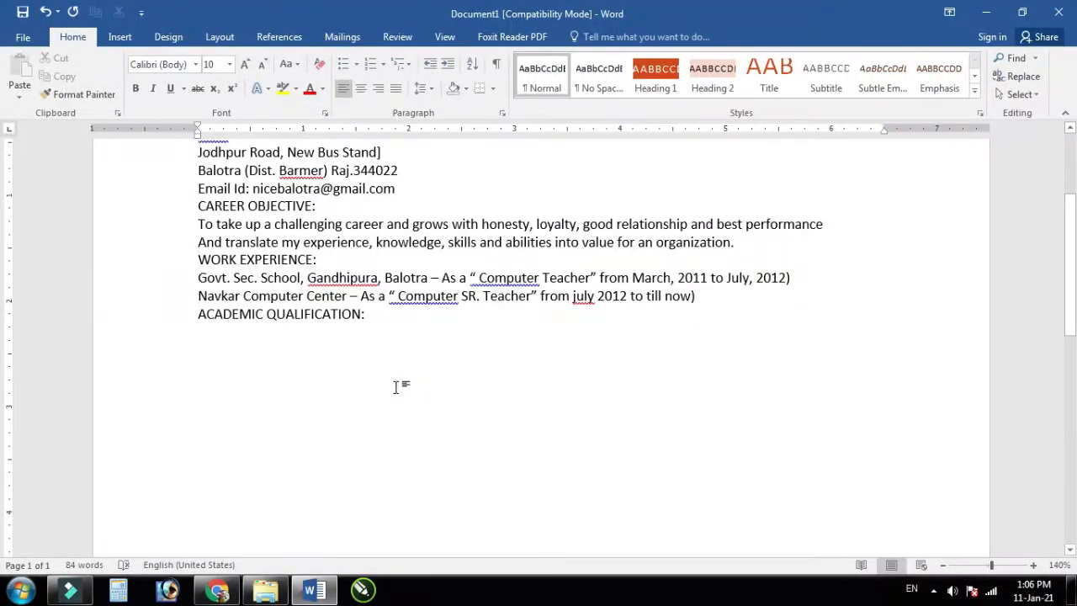
{"action": "left_click", "coordinate": [124, 39]}
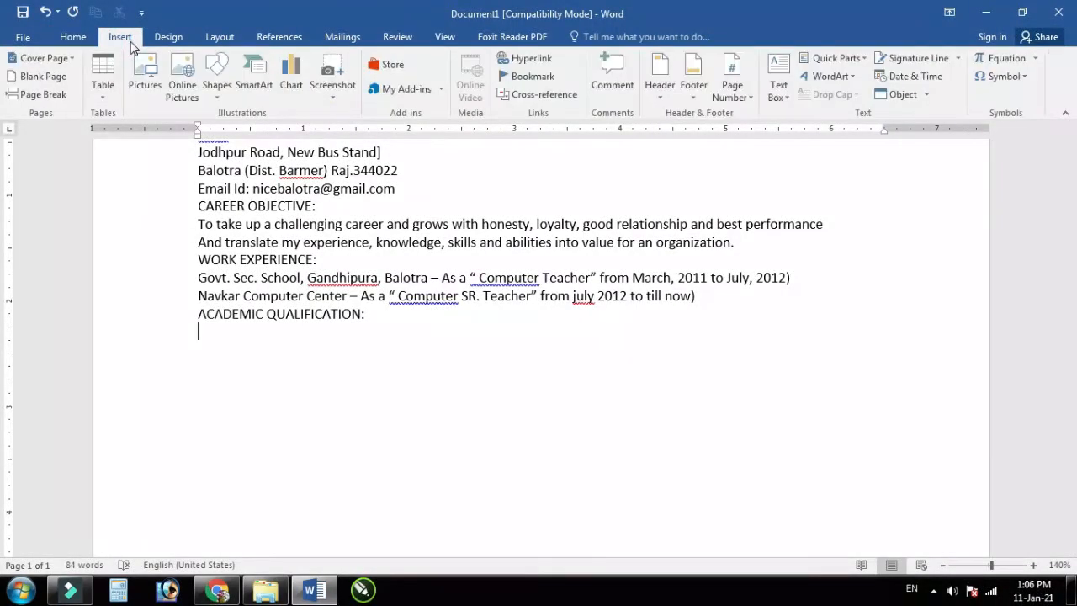
{"action": "left_click", "coordinate": [112, 95]}
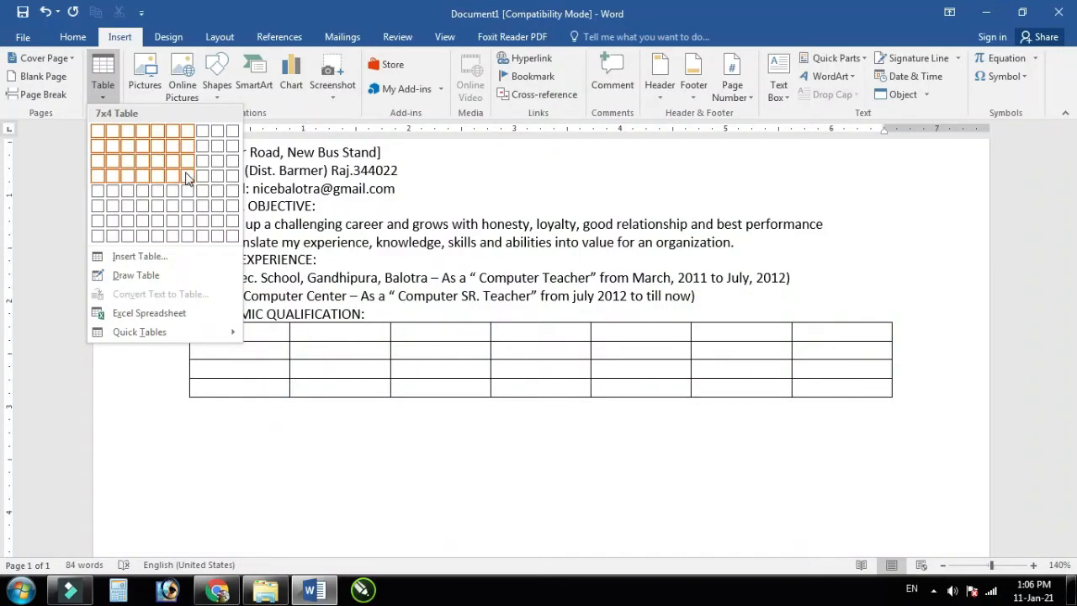
{"action": "left_click", "coordinate": [187, 176]}
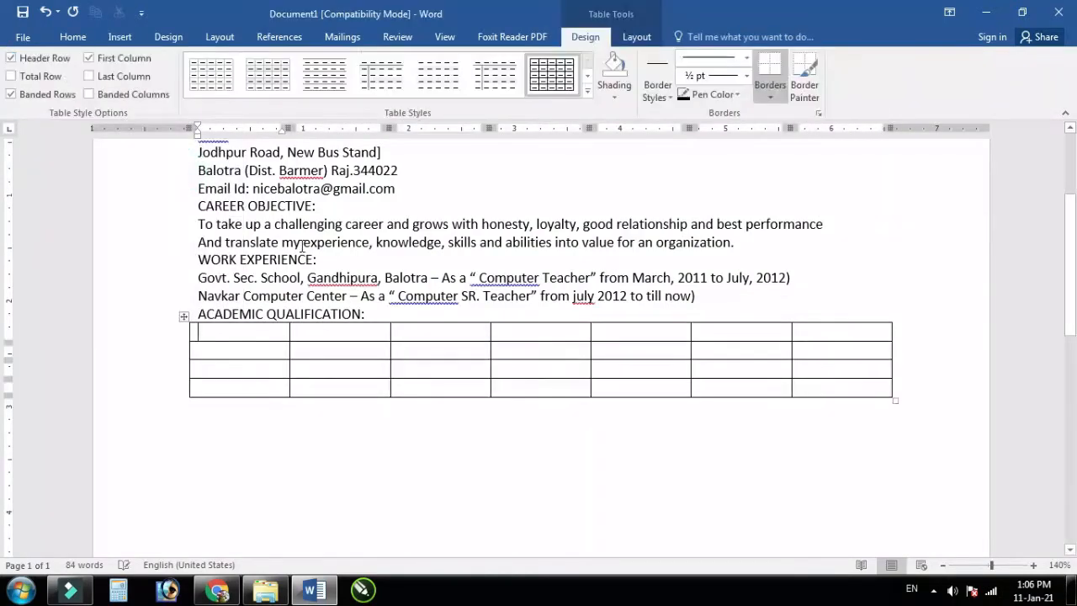
Step: Type the first header cells: SR.NO., CLASS, BOARD/UNI. and Passing Year
{"action": "left_click", "coordinate": [250, 335]}
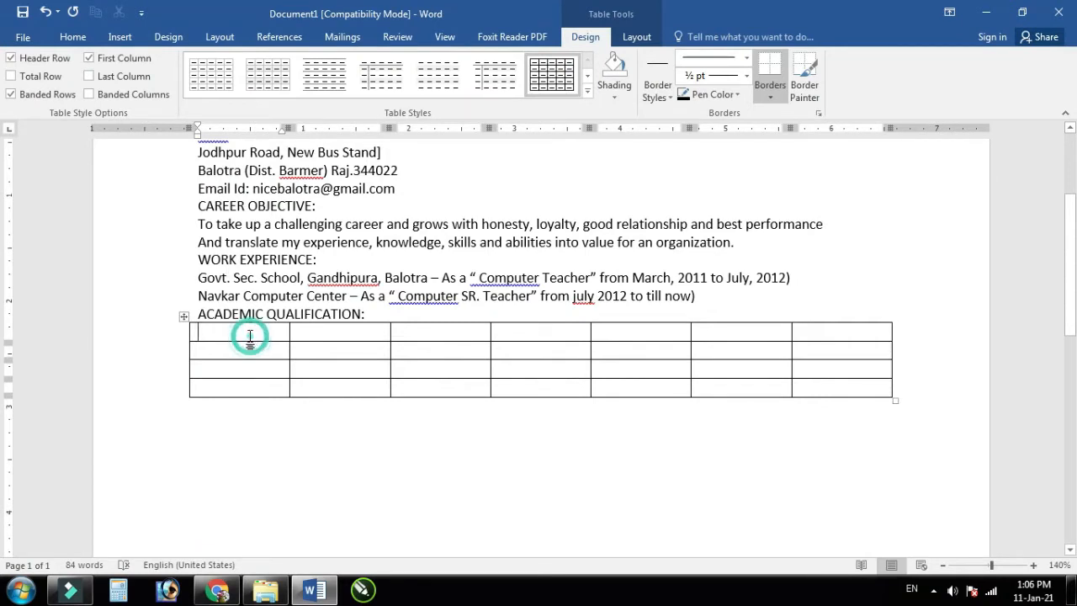
{"action": "type", "text": "SR"}
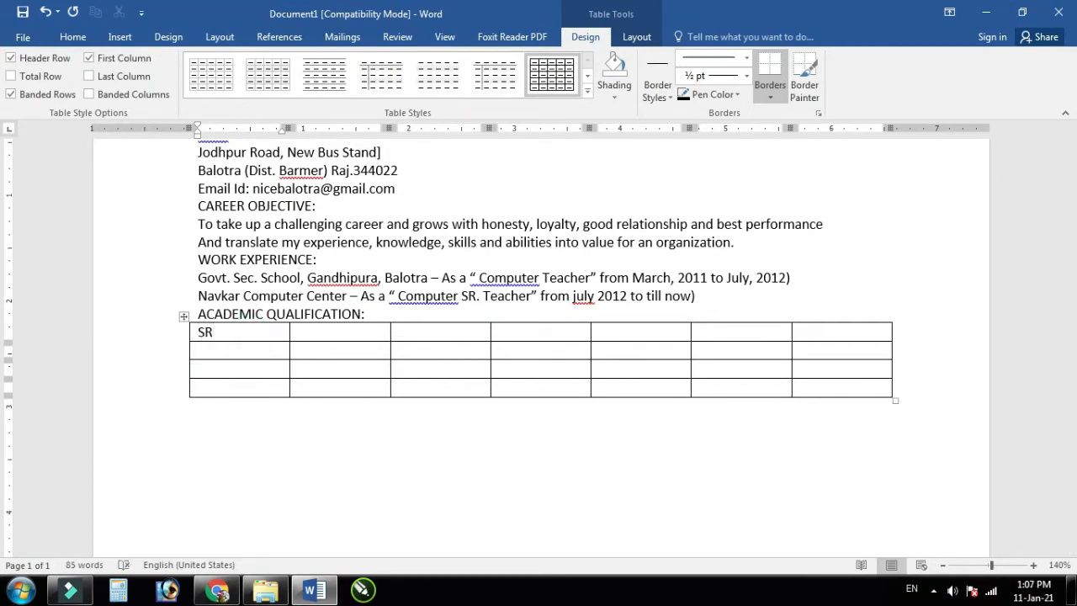
{"action": "type", "text": ".NO."}
{"action": "key", "text": "Tab"}
{"action": "type", "text": "CLASS"}
{"action": "key", "text": "Tab"}
{"action": "type", "text": "BOARD"}
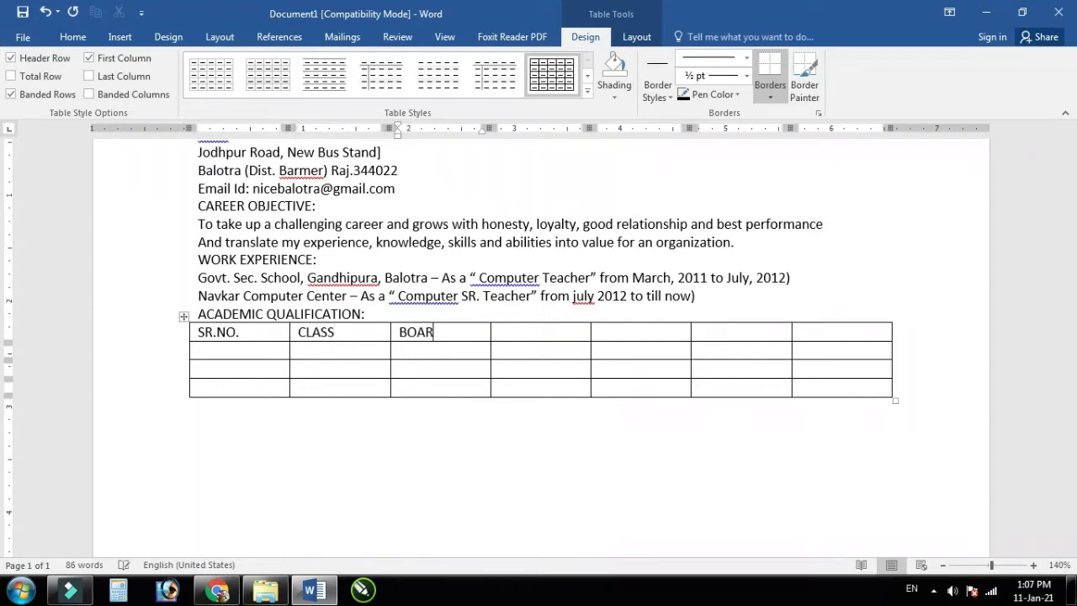
{"action": "key", "text": "BackSpace"}
{"action": "type", "text": "/UNI."}
{"action": "key", "text": "Tab"}
{"action": "type", "text": "Passing Year"}
Step: Complete the header row with Total Obt.Marks, Total Marks and Per%
{"action": "key", "text": "Tab"}
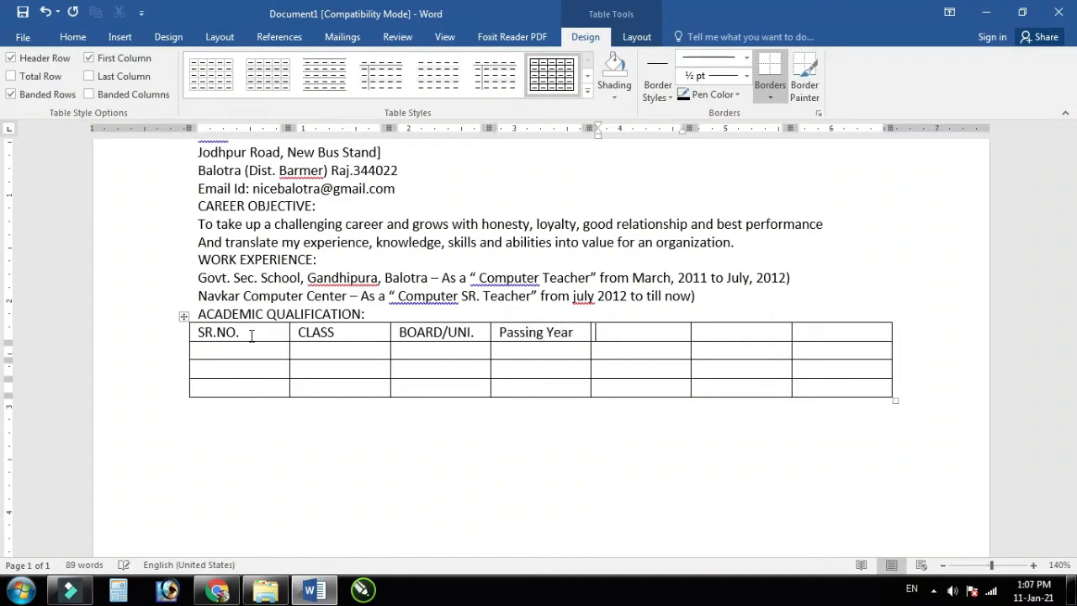
{"action": "type", "text": "Total Obt.Marks"}
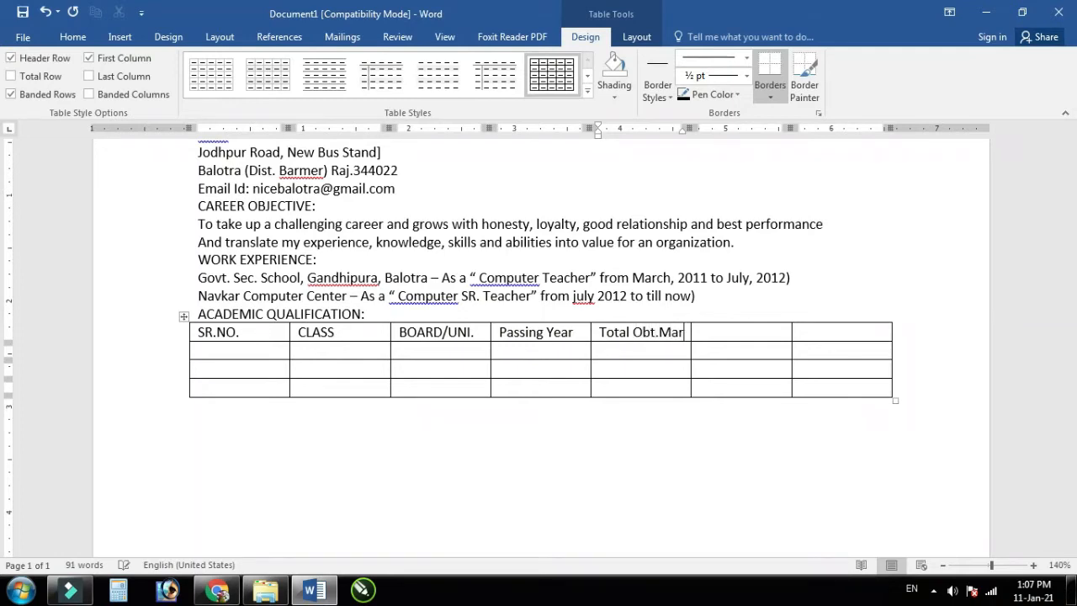
{"action": "key", "text": "Tab"}
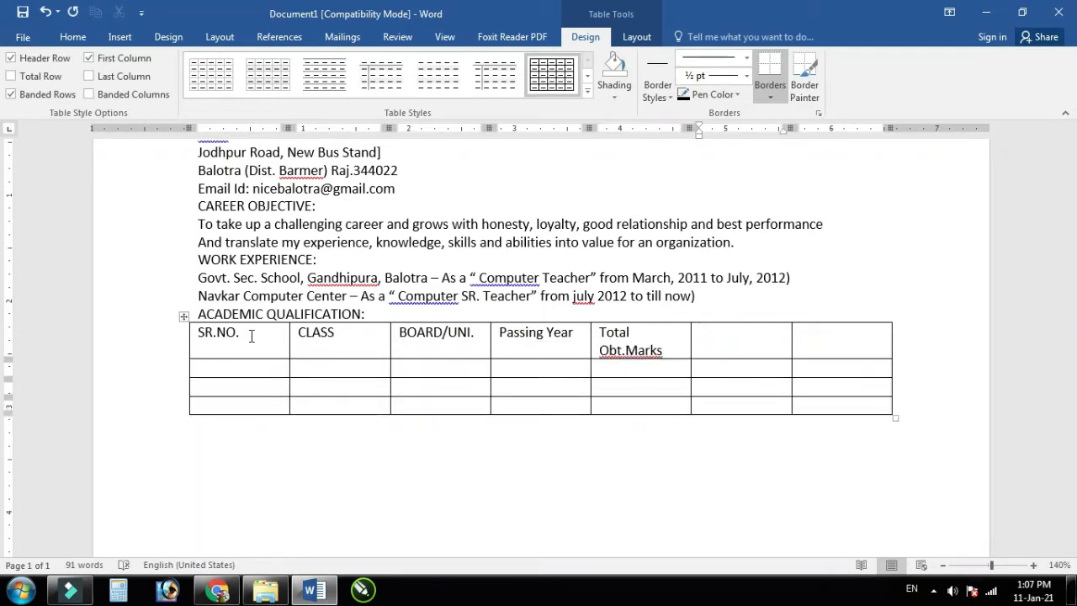
{"action": "type", "text": "Ttot"}
{"action": "key", "text": "BackSpace"}
{"action": "key", "text": "BackSpace"}
{"action": "key", "text": "BackSpace"}
{"action": "type", "text": "otal Marks"}
{"action": "key", "text": "Tab"}
{"action": "type", "text": "Per%"}
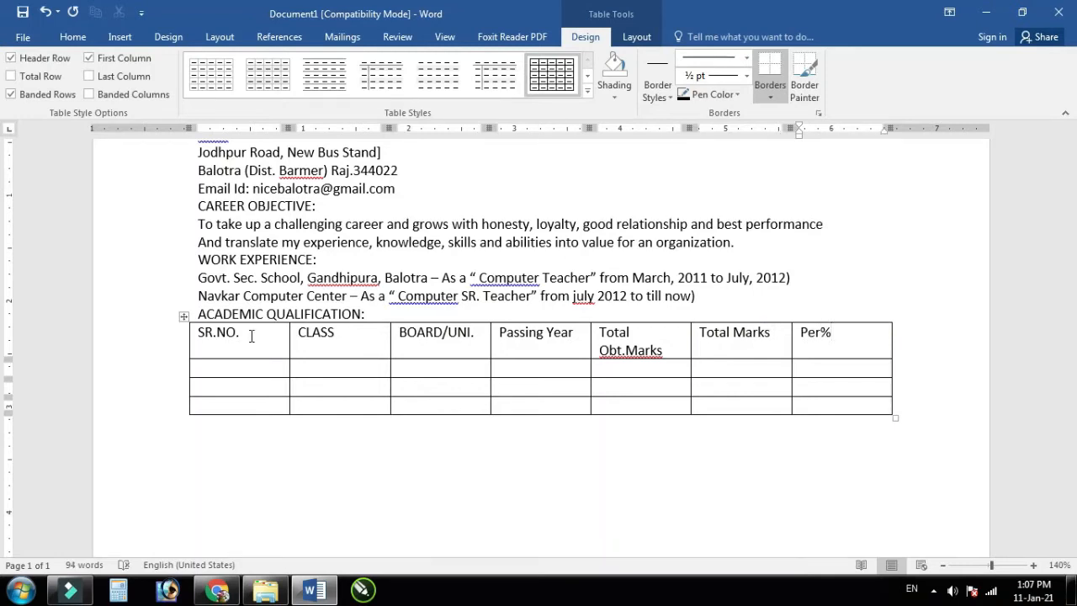
Step: Number the three data rows 1, 2 and 3 in the SR.NO. column
{"action": "key", "text": "Down"}
{"action": "key", "text": "Left"}
{"action": "key", "text": "Left"}
{"action": "key", "text": "Left"}
{"action": "key", "text": "Left"}
{"action": "key", "text": "Left"}
{"action": "key", "text": "Left"}
{"action": "type", "text": "1"}
{"action": "key", "text": "Down"}
{"action": "type", "text": "2"}
{"action": "key", "text": "Down"}
{"action": "type", "text": "3"}
Step: Enter the classes 10th, 12th and Graduation in the CLASS column
{"action": "key", "text": "Right"}
{"action": "key", "text": "Up"}
{"action": "key", "text": "Up"}
{"action": "type", "text": "10th"}
{"action": "key", "text": "Down"}
{"action": "type", "text": "12th"}
{"action": "key", "text": "Down"}
{"action": "type", "text": "Graduation"}
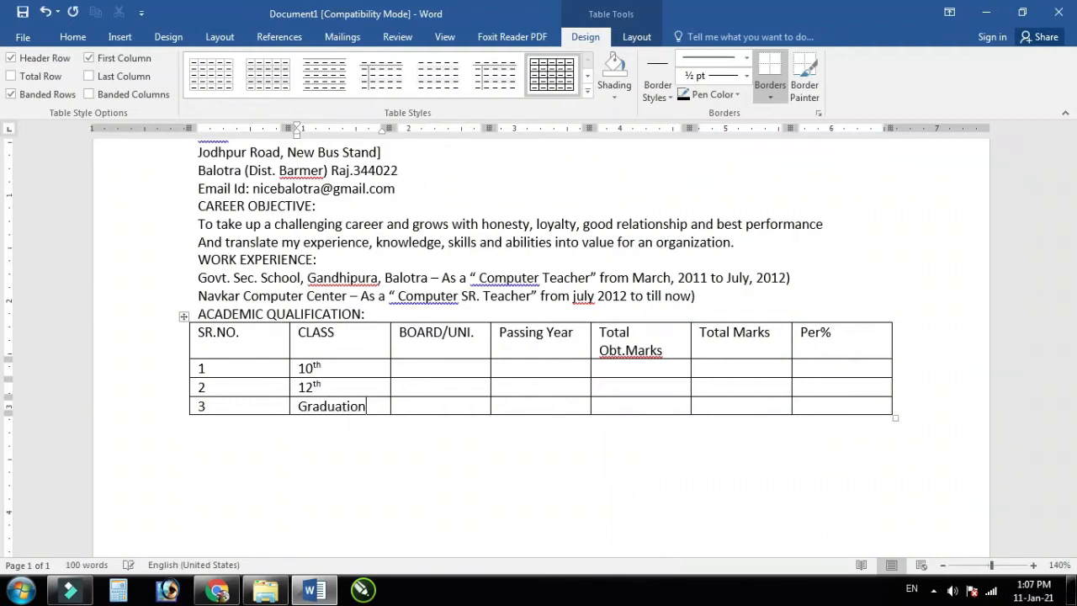
Step: Fill the BOARD/UNI. column with 'BSER, Rajasthan' twice and 'JNVU'
{"action": "key", "text": "Tab"}
{"action": "key", "text": "Up"}
{"action": "key", "text": "Up"}
{"action": "type", "text": "b"}
{"action": "key", "text": "BackSpace"}
{"action": "type", "text": "BSER"}
{"action": "type", "text": "."}
{"action": "key", "text": "BackSpace"}
{"action": "type", "text": ", rA"}
{"action": "key", "text": "BackSpace"}
{"action": "key", "text": "BackSpace"}
{"action": "type", "text": "RAa"}
{"action": "key", "text": "BackSpace"}
{"action": "key", "text": "BackSpace"}
{"action": "key", "text": "BackSpace"}
{"action": "type", "text": "a"}
{"action": "key", "text": "BackSpace"}
{"action": "type", "text": "Rajasthan"}
{"action": "key", "text": "Down"}
{"action": "type", "text": "BSER"}
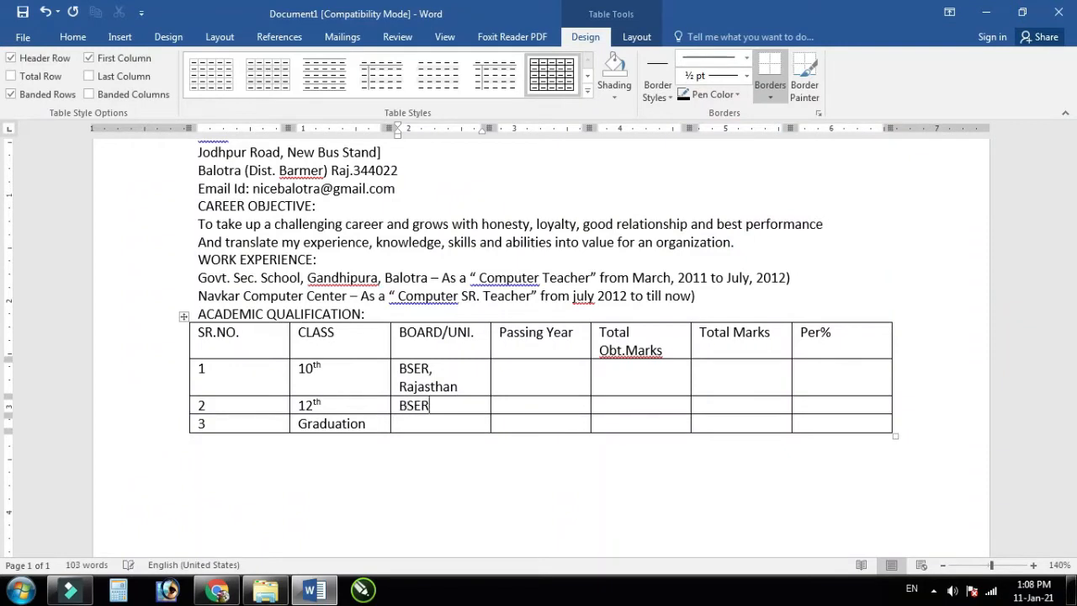
{"action": "type", "text": ", Rajasthan"}
{"action": "key", "text": "Down"}
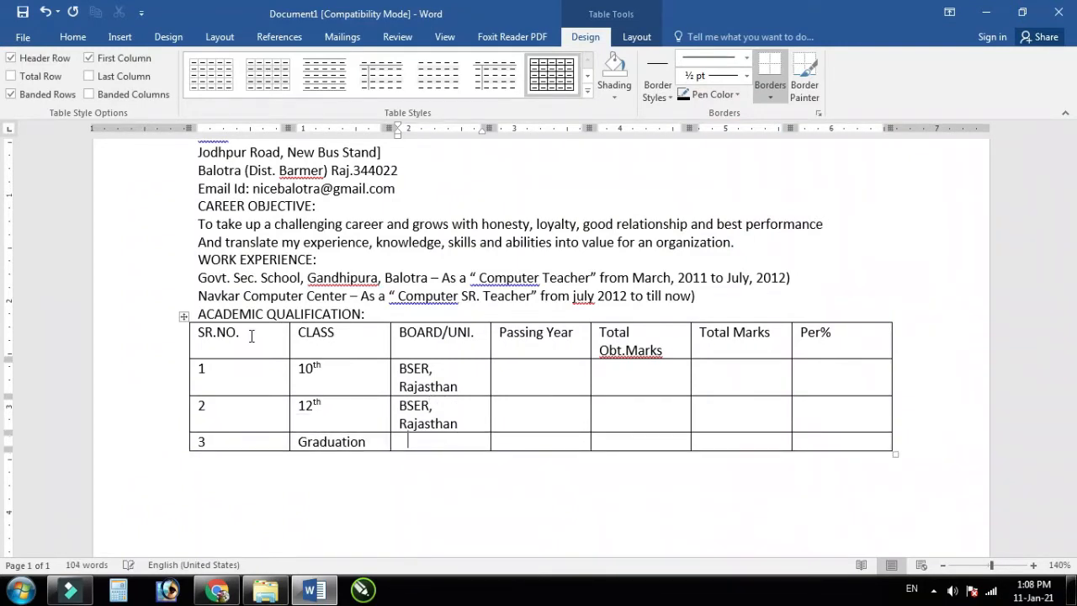
{"action": "type", "text": "JNVU"}
Step: Enter passing years 2008, 2010 and 2014 in the Passing Year column
{"action": "key", "text": "Tab"}
{"action": "key", "text": "Up"}
{"action": "key", "text": "Up"}
{"action": "key", "text": "Up"}
{"action": "key", "text": "Down"}
{"action": "type", "text": "2008"}
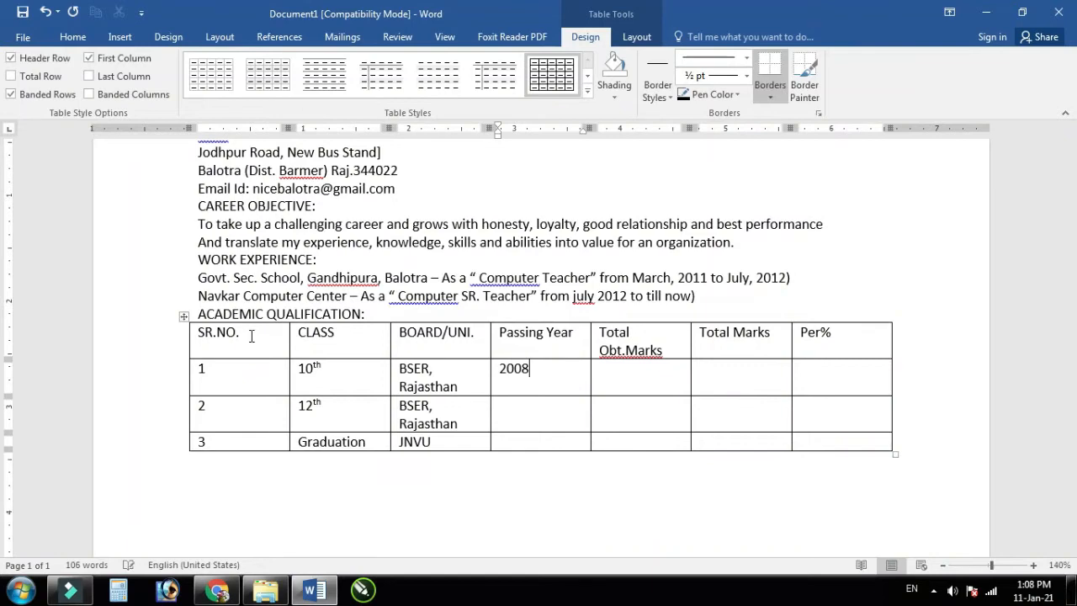
{"action": "type", "text": "2010"}
{"action": "key", "text": "Down"}
{"action": "type", "text": "2014"}
Step: Select the Total Obt.Marks and Total Marks columns
{"action": "key", "text": "Up"}
{"action": "key", "text": "Right"}
{"action": "key", "text": "Up"}
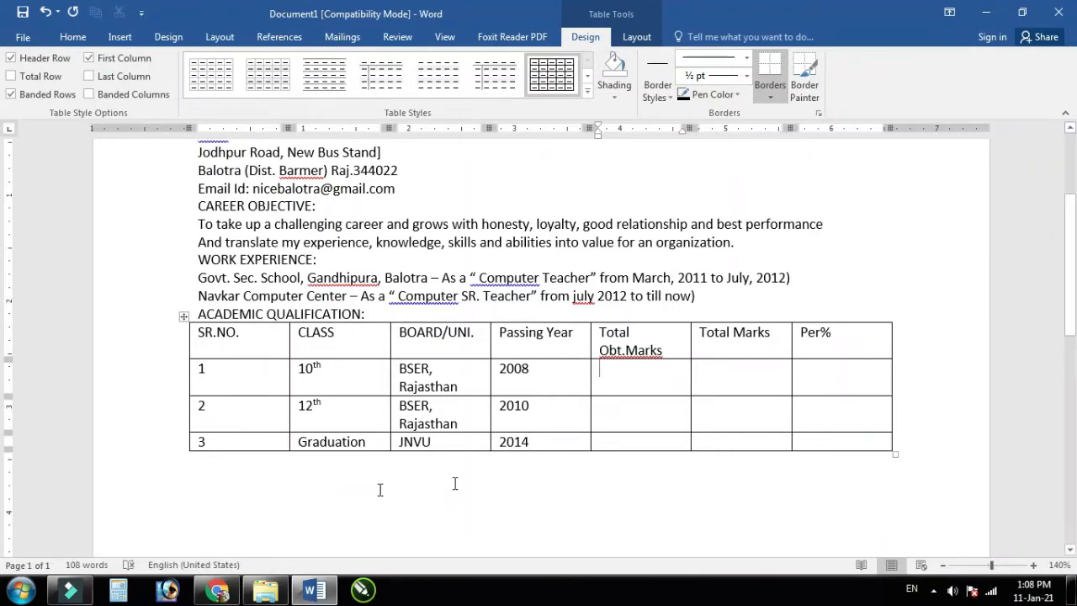
{"action": "mouse_move", "coordinate": [665, 347]}
{"action": "left_mouse_down"}
{"action": "mouse_move", "coordinate": [724, 404]}
{"action": "mouse_move", "coordinate": [724, 434]}
{"action": "left_mouse_up"}
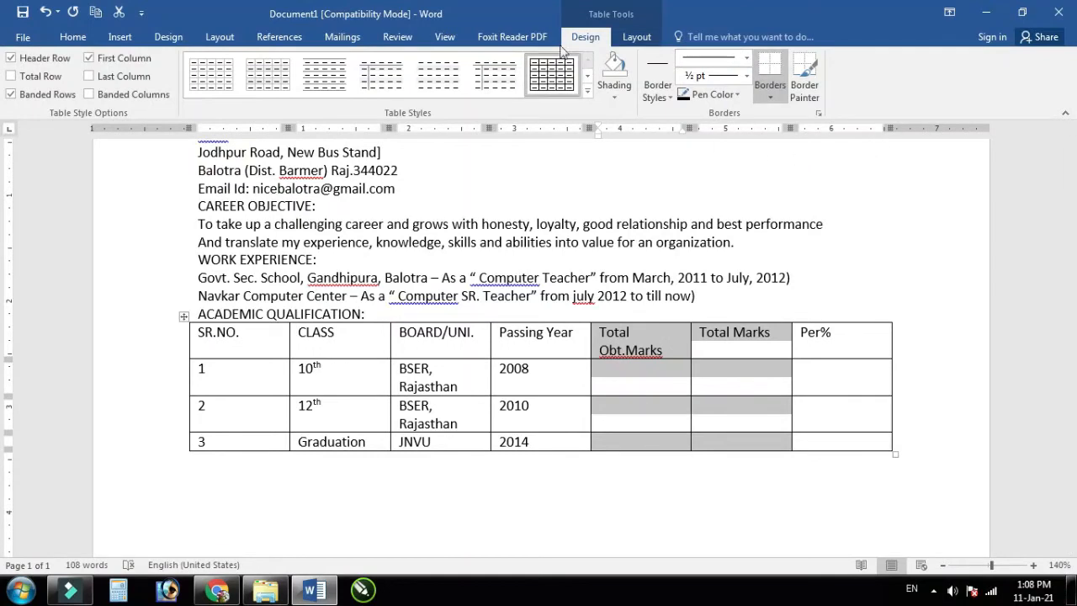
Step: Delete the selected Total Obt.Marks and Total Marks columns from the table
{"action": "left_click", "coordinate": [637, 37]}
{"action": "left_click", "coordinate": [222, 98]}
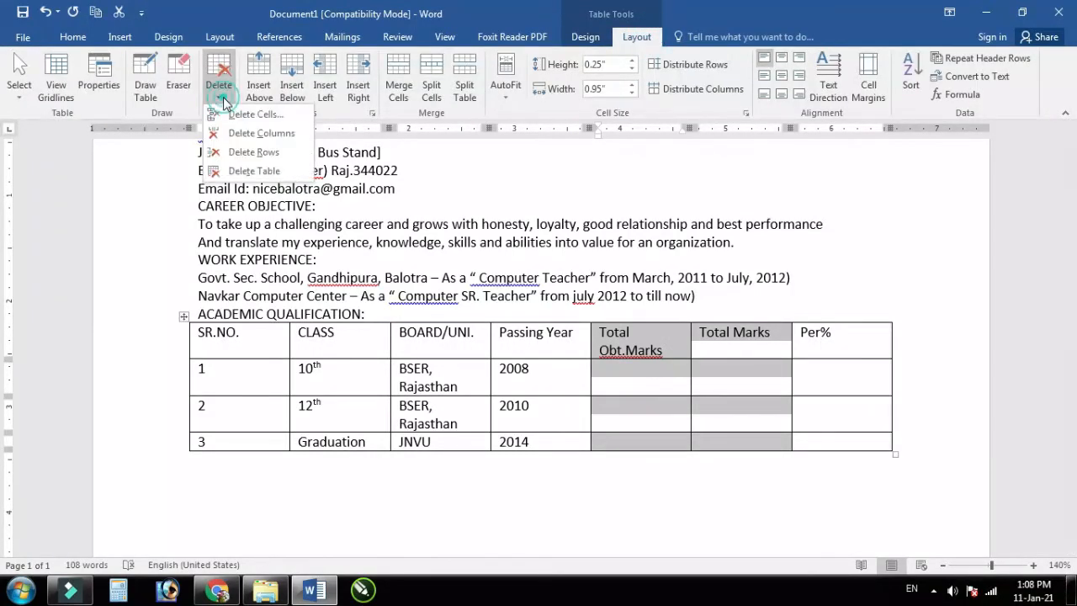
{"action": "left_click", "coordinate": [261, 133]}
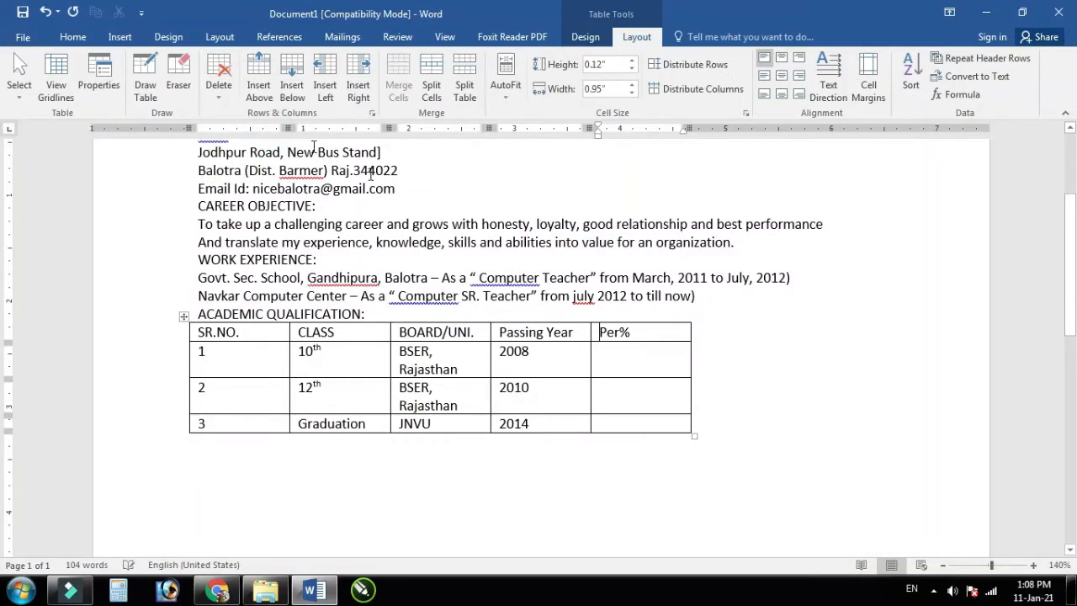
Step: Enter percentages 63.67%, 68.15% and 51.50% in the Per% column
{"action": "left_click", "coordinate": [642, 368]}
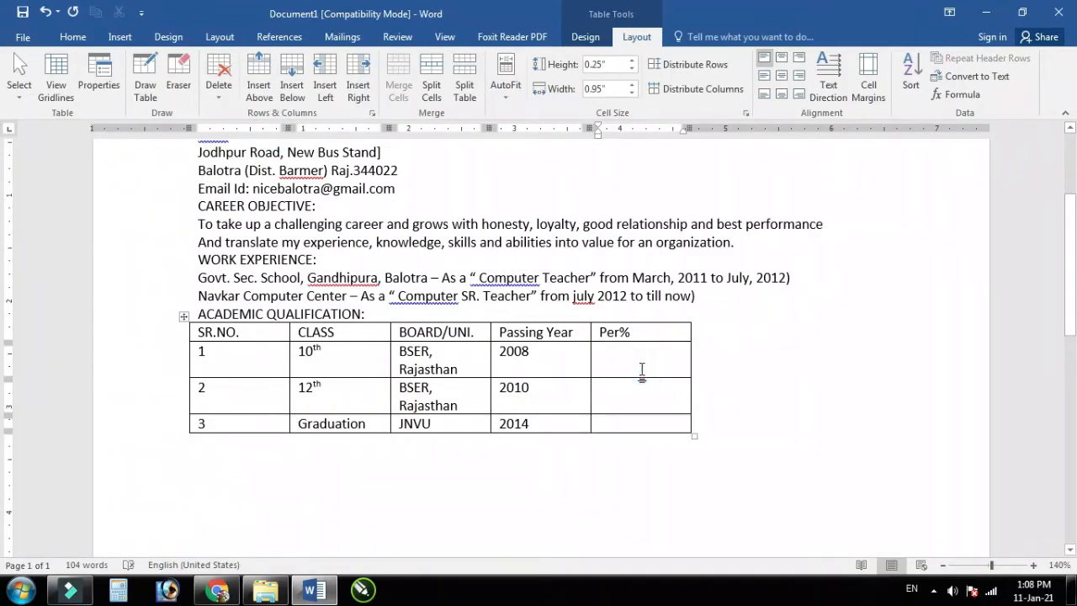
{"action": "type", "text": "63.67"}
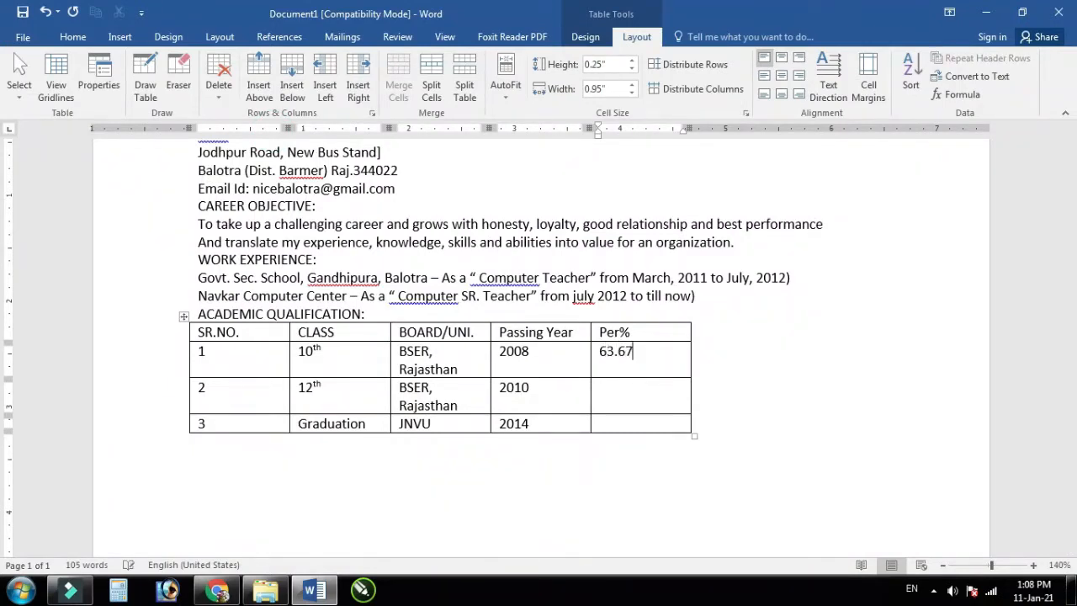
{"action": "type", "text": "%"}
{"action": "type", "text": "68.15%51.50%"}
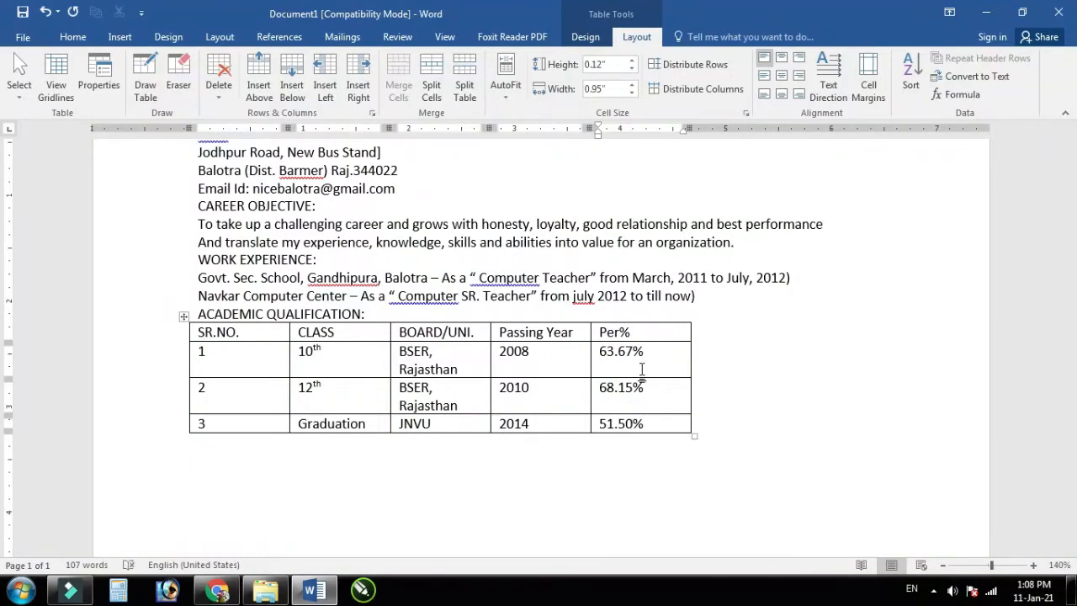
{"action": "left_click", "coordinate": [611, 459]}
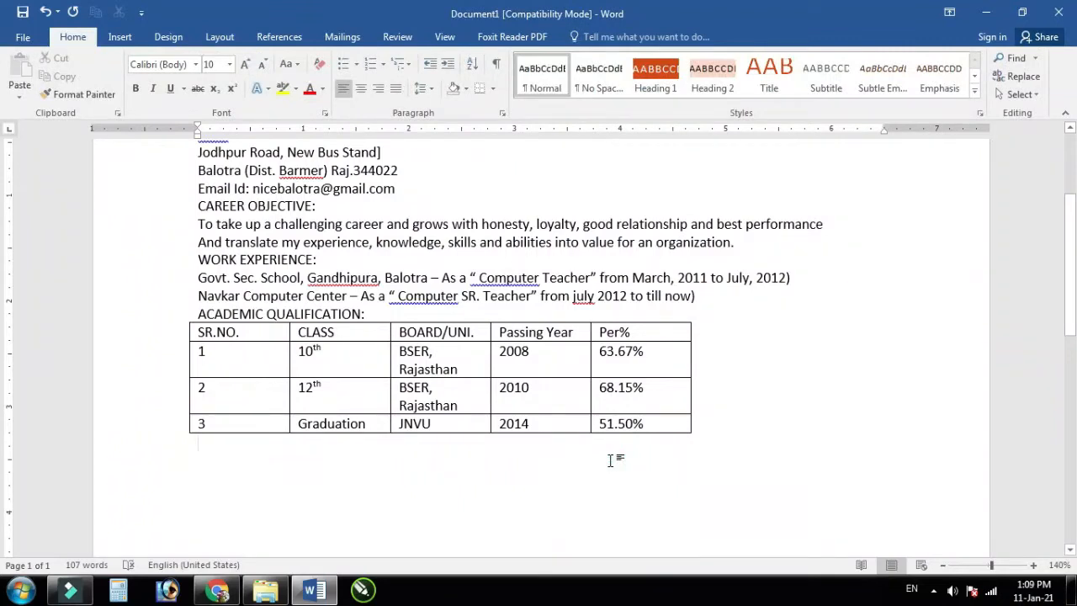
Step: Add 'COMPUTER SKILLS:' listing MCA, PGDCA, DCA, RS-CIT, OFFICE AUTOMATION, ACCOUNTING (TALLY & BUSSY), DTP
{"action": "type", "text": "C"}
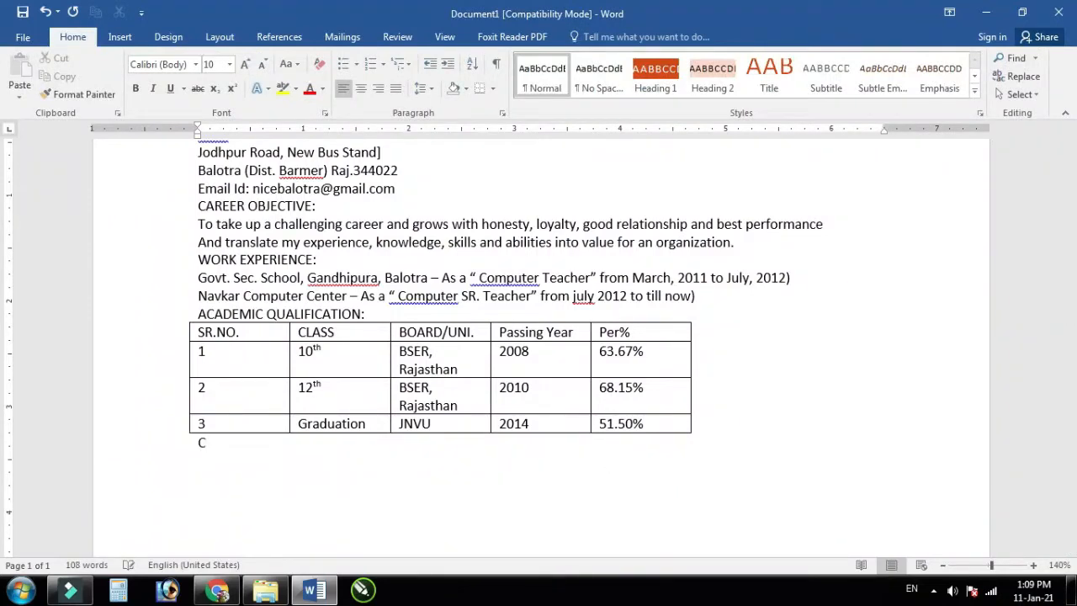
{"action": "type", "text": "omputer SR"}
{"action": "key", "text": "BackSpace"}
{"action": "key", "text": "BackSpace"}
{"action": "key", "text": "BackSpace"}
{"action": "key", "text": "BackSpace"}
{"action": "key", "text": "BackSpace"}
{"action": "key", "text": "BackSpace"}
{"action": "key", "text": "BackSpace"}
{"action": "key", "text": "BackSpace"}
{"action": "key", "text": "BackSpace"}
{"action": "key", "text": "BackSpace"}
{"action": "type", "text": "OMPUTER SKILLS:"}
{"action": "key", "text": "Return"}
{"action": "type", "text": "M"}
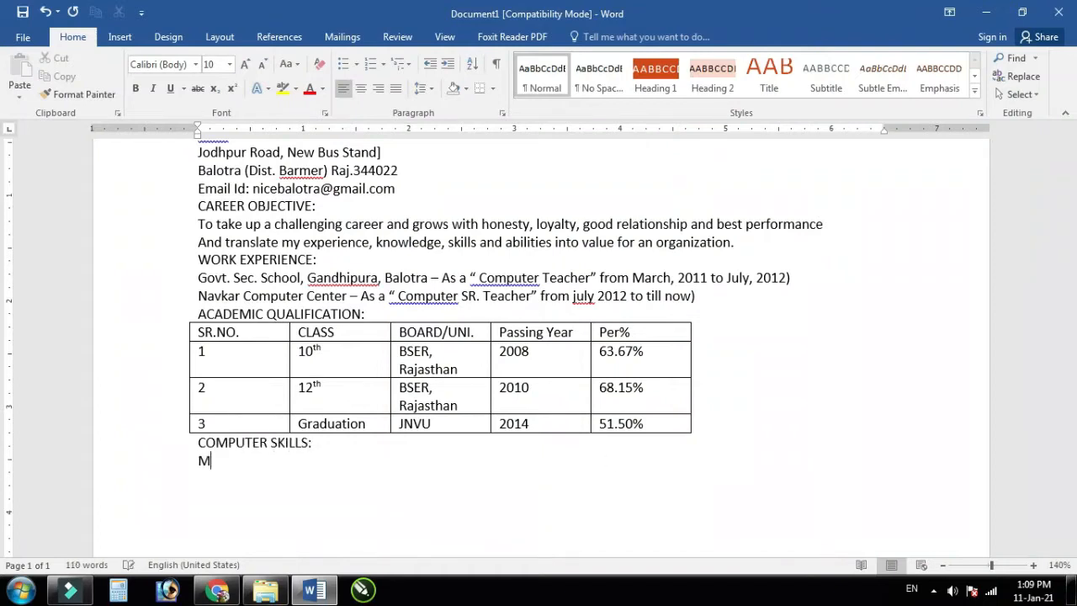
{"action": "type", "text": "CA, PGDCA, DCA, RS-CIT, OFFICE AUTOMATION, ACCO"}
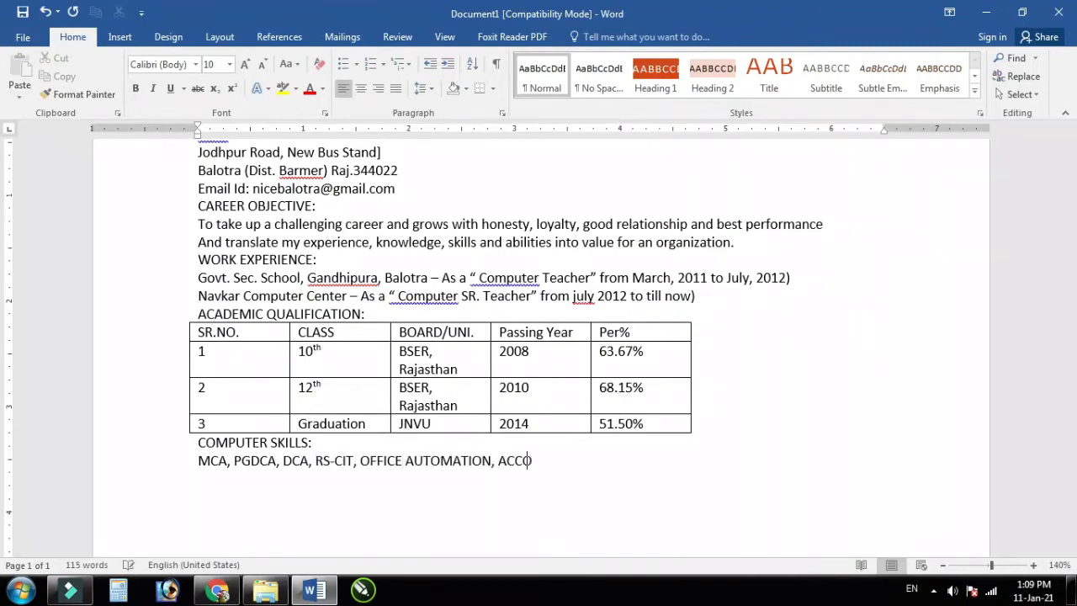
{"action": "type", "text": "UNTING (TALLY & BUSSY), DTP"}
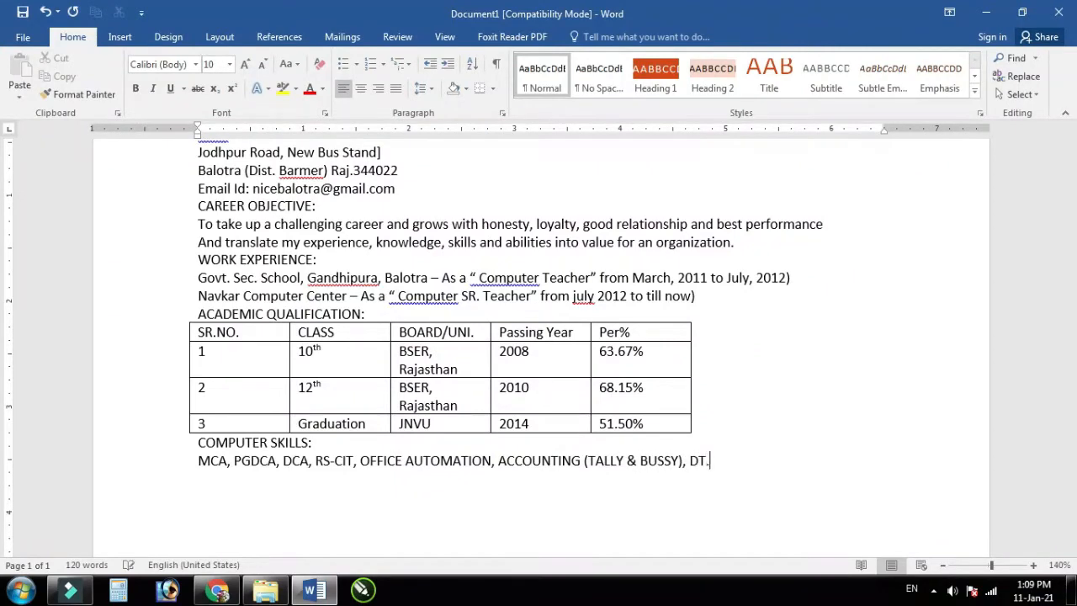
{"action": "type", "text": ","}
{"action": "key", "text": "Return"}
Step: Type the 'STRENGTHS' heading on the next line
{"action": "type", "text": "s"}
{"action": "key", "text": "BackSpace"}
{"action": "type", "text": "STRENGTHS:"}
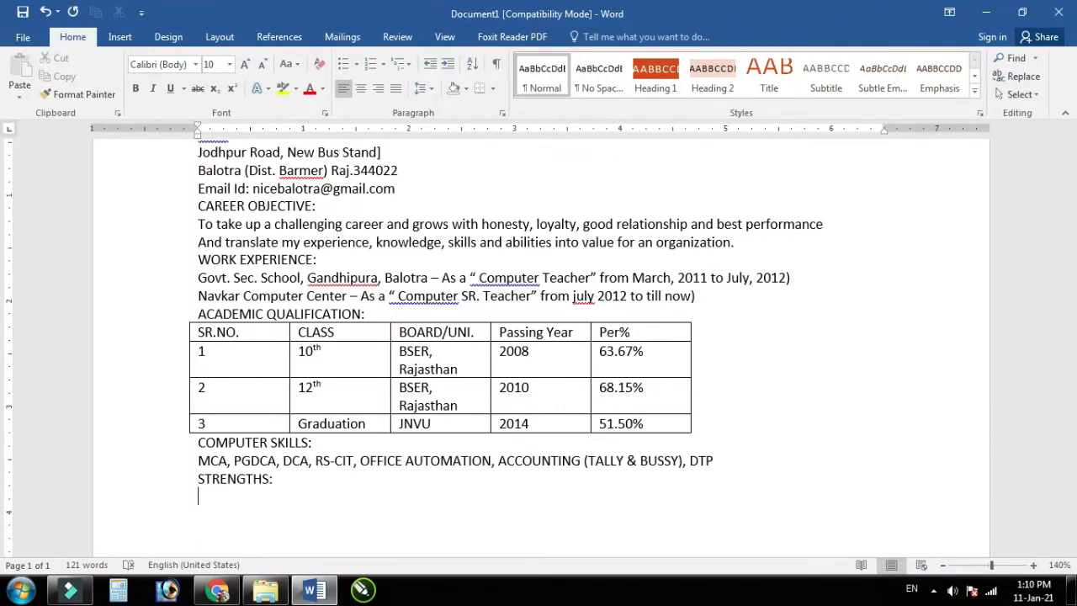
Step: List the strengths 'Good communication skills.' and 'Ready to take responisibility.' on separate lines
{"action": "type", "text": "Good communication skills."}
{"action": "key", "text": "Return"}
{"action": "type", "text": "Read"}
{"action": "key", "text": "BackSpace"}
{"action": "type", "text": "y to take"}
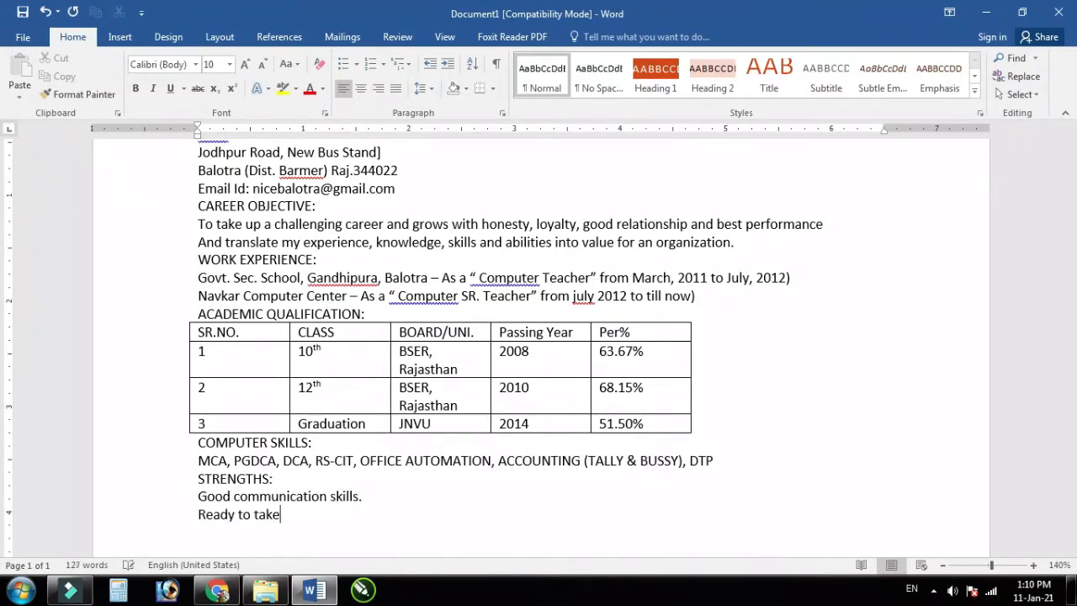
{"action": "type", "text": " responisibilt"}
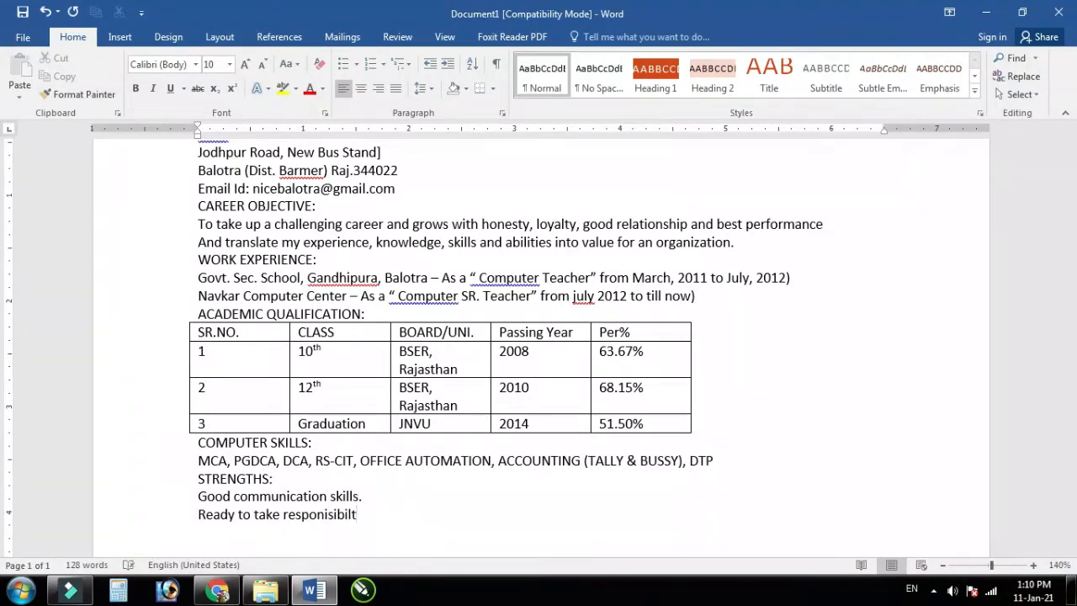
{"action": "type", "text": "lity."}
{"action": "key", "text": "Return"}
Step: Add 'Quick learner and good interpersonal skills.' and begin the PERSONAL INFORMATION heading below
{"action": "type", "text": "Quick learer"}
{"action": "key", "text": "BackSpace"}
{"action": "key", "text": "BackSpace"}
{"action": "type", "text": "ner "}
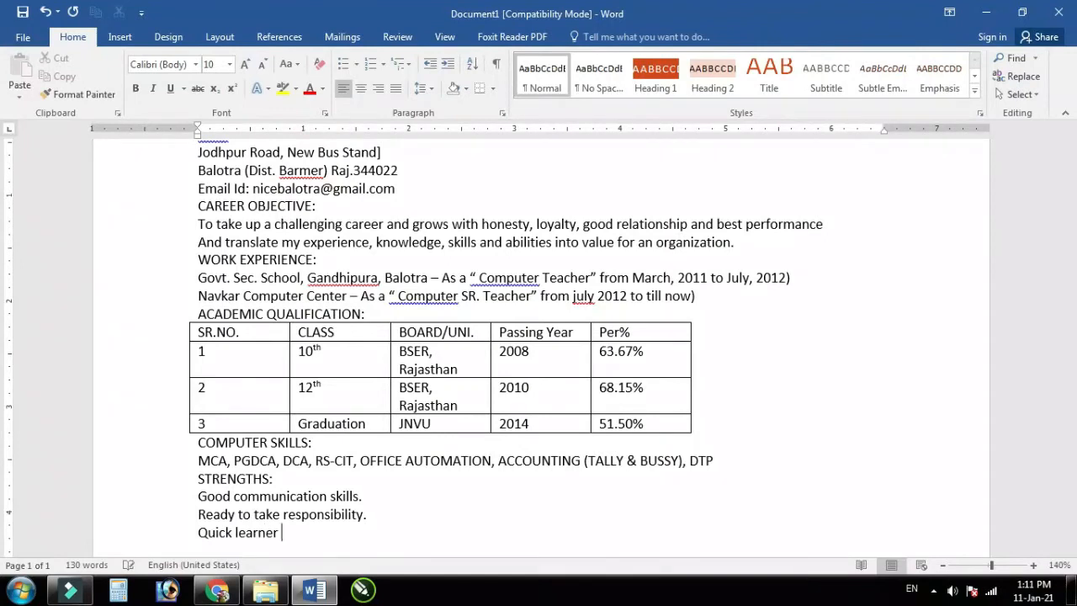
{"action": "type", "text": "and good interpersonal skills."}
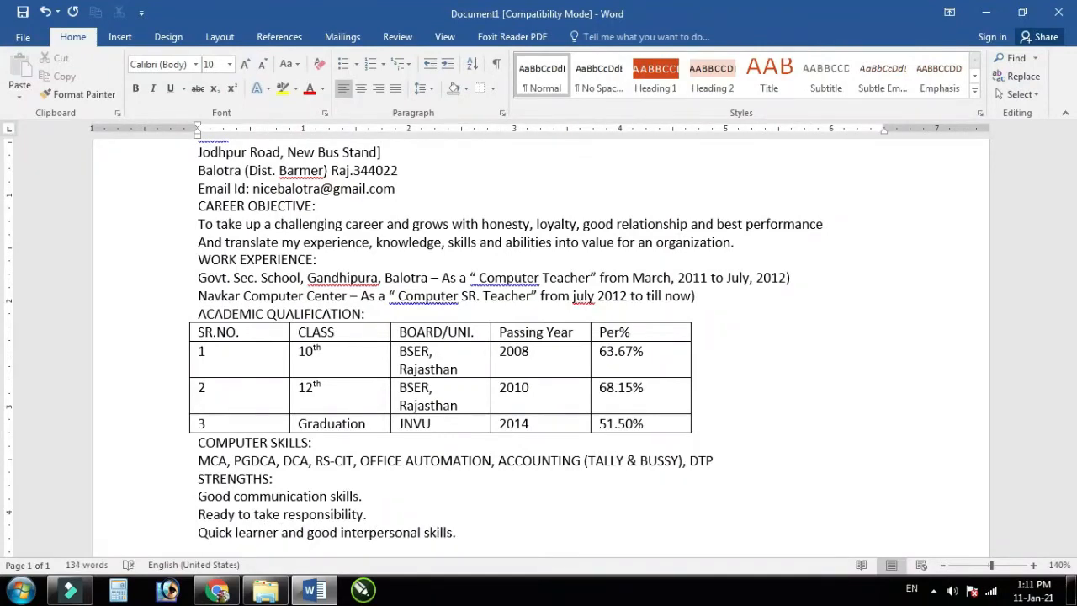
{"action": "key", "text": "Return"}
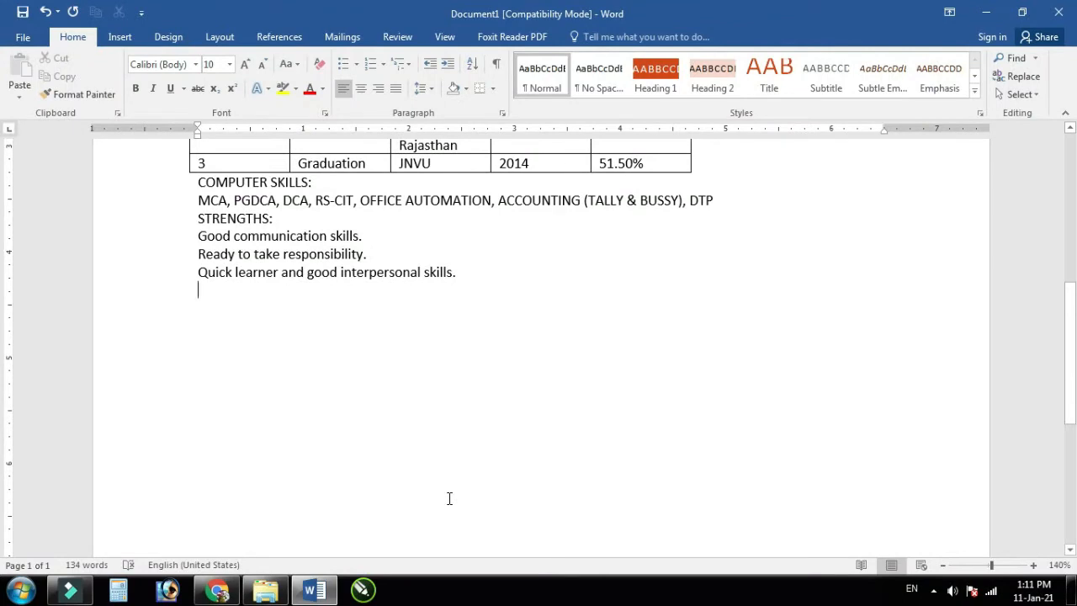
{"action": "type", "text": "PERSONAL "}
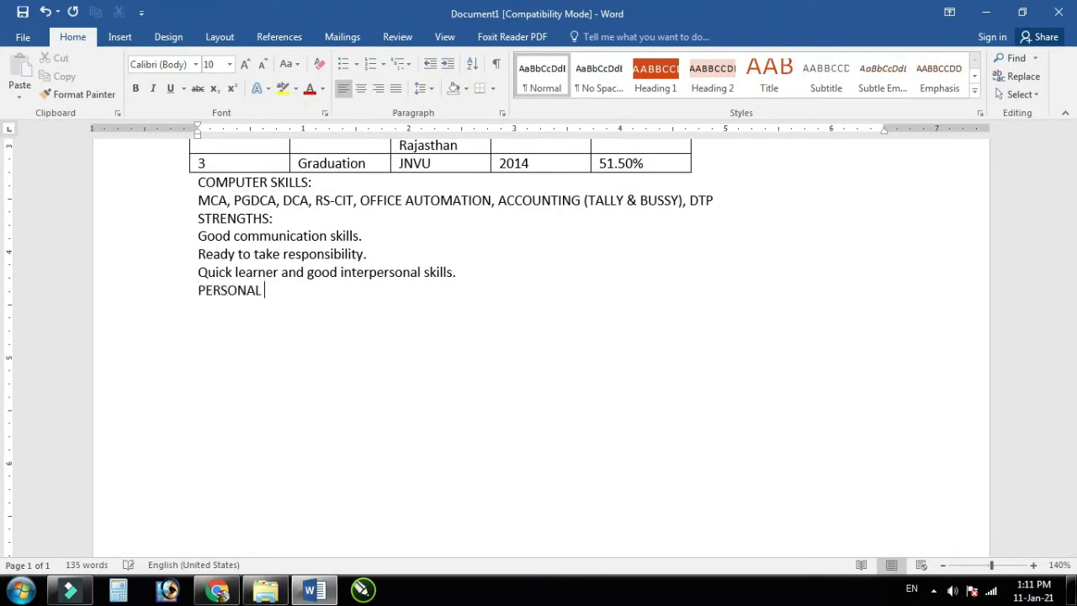
{"action": "type", "text": "INFORMATION;"}
Step: Correct the heading to 'PERSONAL INFORMATION:' and add the Father's Name line with the father's initials
{"action": "key", "text": "BackSpace"}
{"action": "type", "text": ":"}
{"action": "key", "text": "Return"}
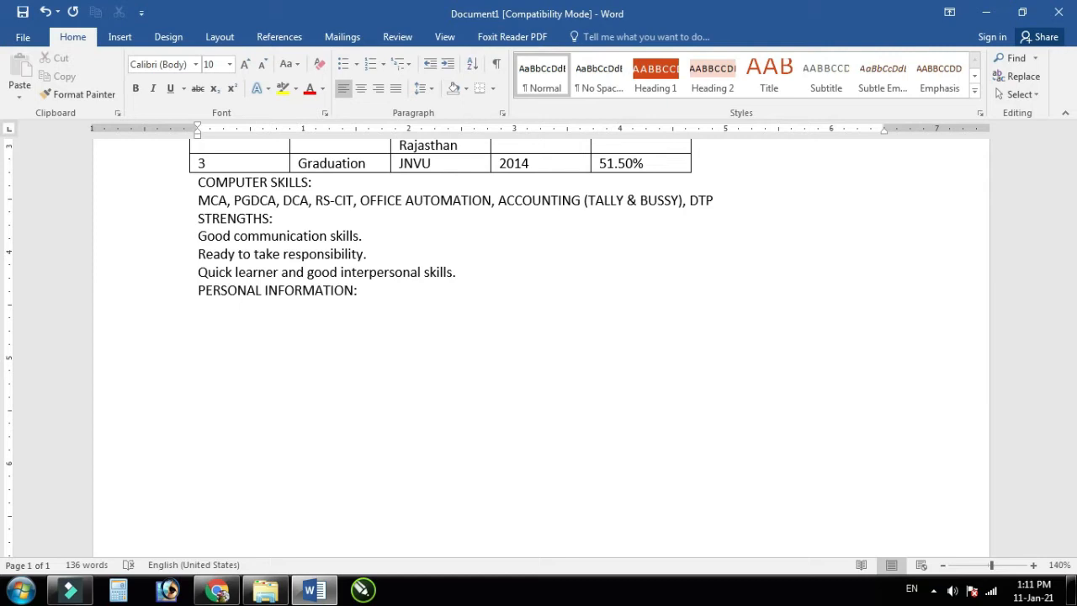
{"action": "type", "text": "Father's Name"}
{"action": "scroll", "coordinate": [505, 515], "scroll_direction": "up", "scroll_amount": 10}
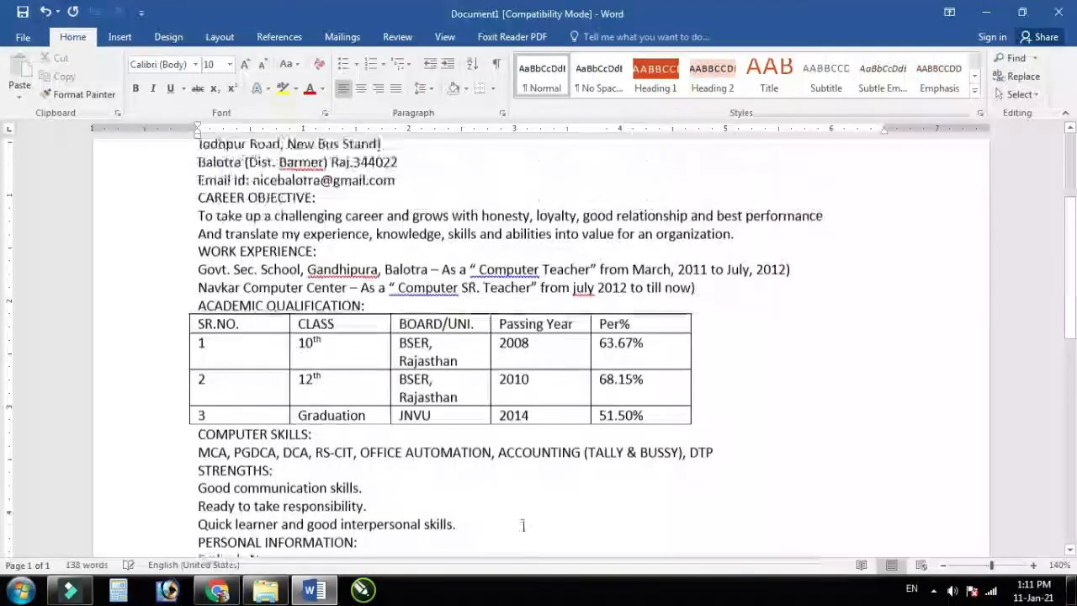
{"action": "scroll", "coordinate": [541, 514], "scroll_direction": "down", "scroll_amount": 5}
{"action": "scroll", "coordinate": [544, 521], "scroll_direction": "down", "scroll_amount": 5}
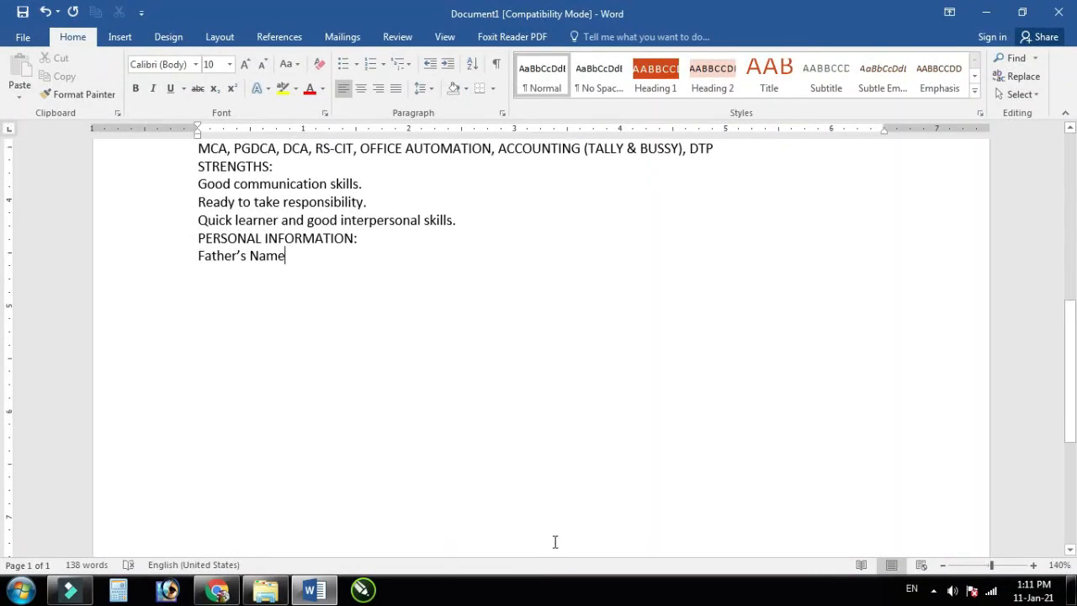
{"action": "scroll", "coordinate": [554, 542], "scroll_direction": "up", "scroll_amount": 1}
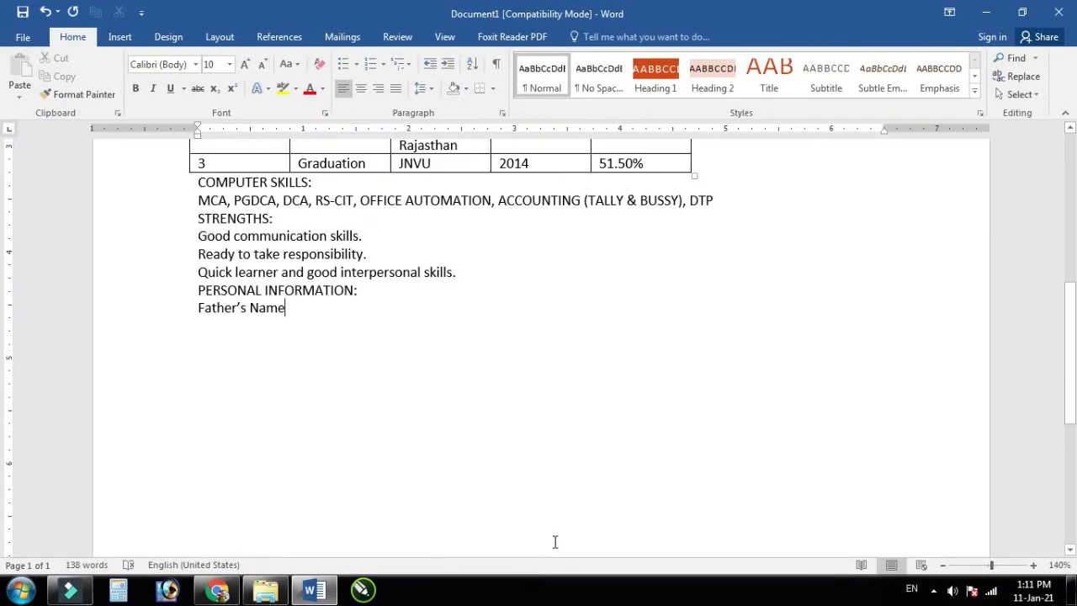
{"action": "type", "text": ": Mohammad N"}
{"action": "key", "text": "BackSpace"}
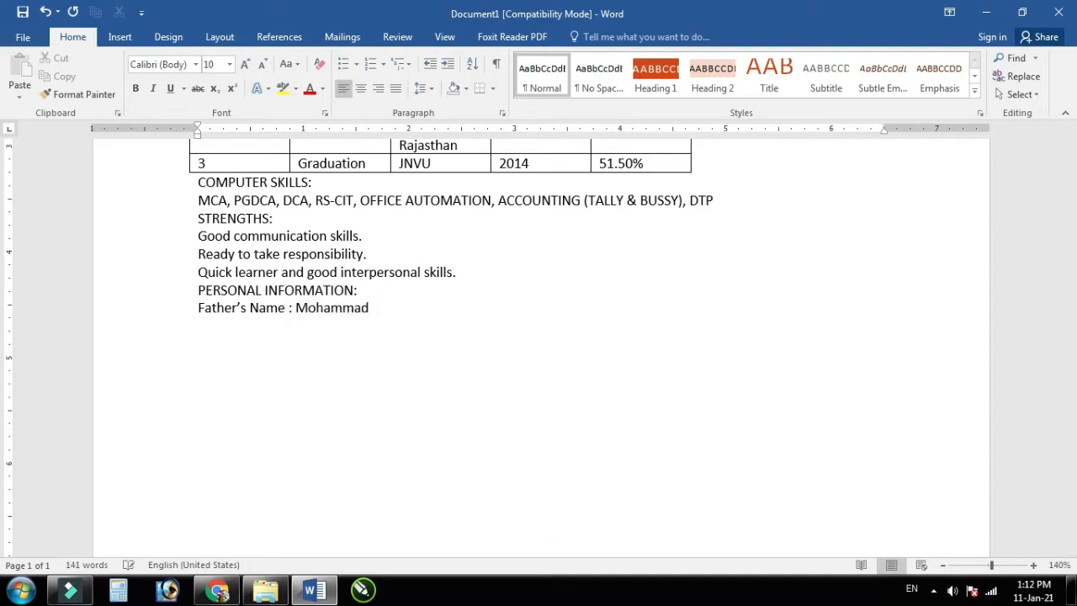
{"action": "key", "text": "BackSpace"}
{"action": "key", "text": "BackSpace"}
{"action": "key", "text": "BackSpace"}
{"action": "key", "text": "BackSpace"}
{"action": "key", "text": "BackSpace"}
{"action": "key", "text": "BackSpace"}
{"action": "key", "text": "BackSpace"}
{"action": "type", "text": ".N."}
{"action": "key", "text": "Return"}
Step: Add the Mother's Name line with her initials and the Date of Birth line
{"action": "type", "text": "Mother'"}
{"action": "type", "text": "s Name : sS"}
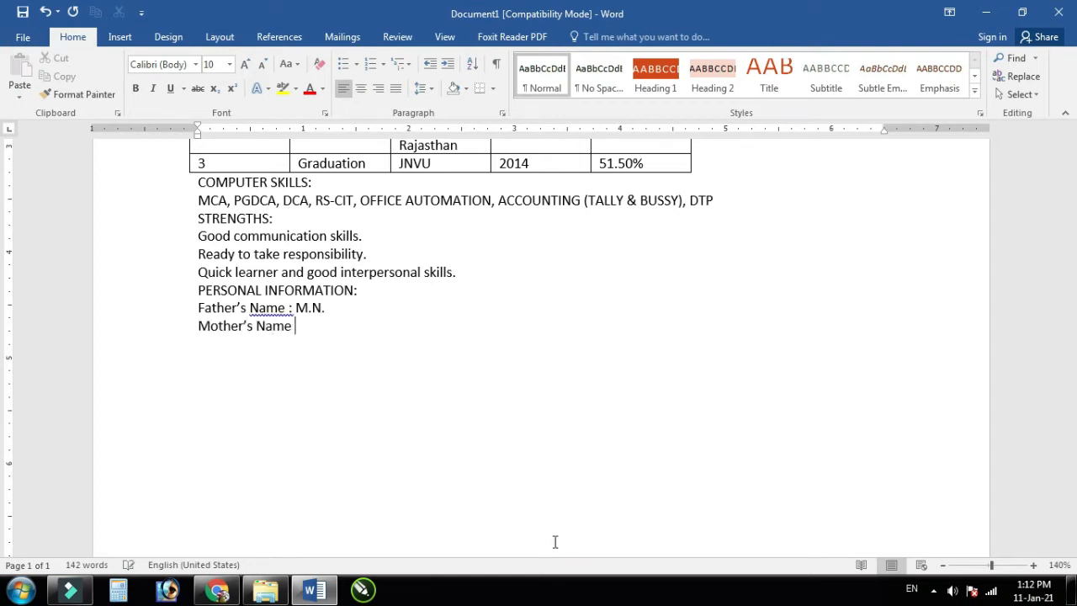
{"action": "key", "text": "BackSpace"}
{"action": "key", "text": "BackSpace"}
{"action": "type", "text": "S.B."}
{"action": "key", "text": "Return"}
{"action": "key", "text": "Return"}
Step: Add Nationality : Indian, Marital Status : Married, Gender : Male, Language Known : Hindi, English, and Permanent Address
{"action": "type", "text": "Nationality : Indian"}
{"action": "key", "text": "Return"}
{"action": "type", "text": "Marital Status"}
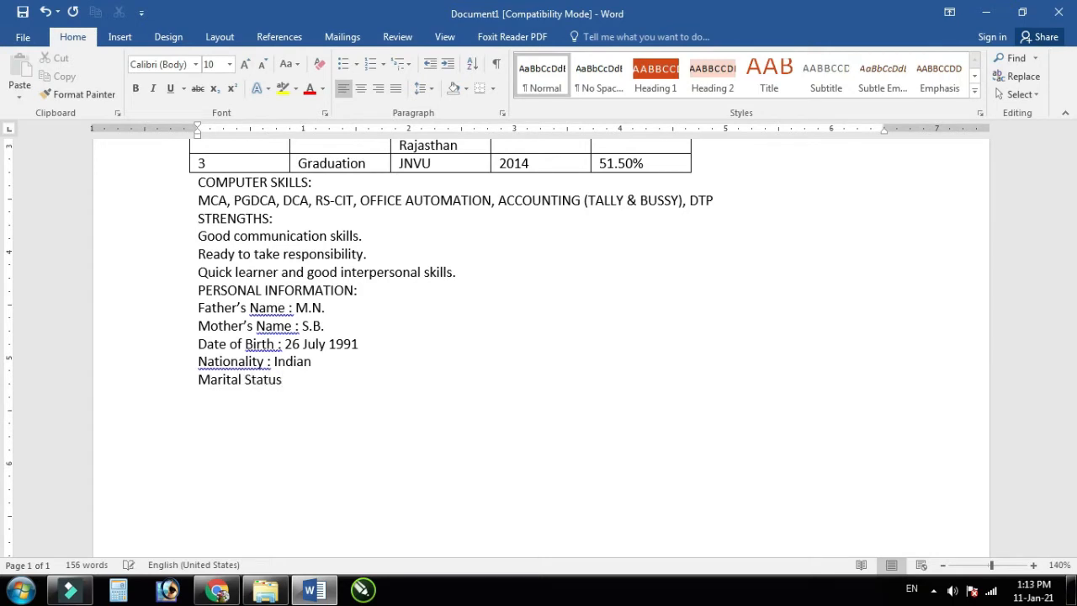
{"action": "type", "text": " : Married"}
{"action": "key", "text": "Return"}
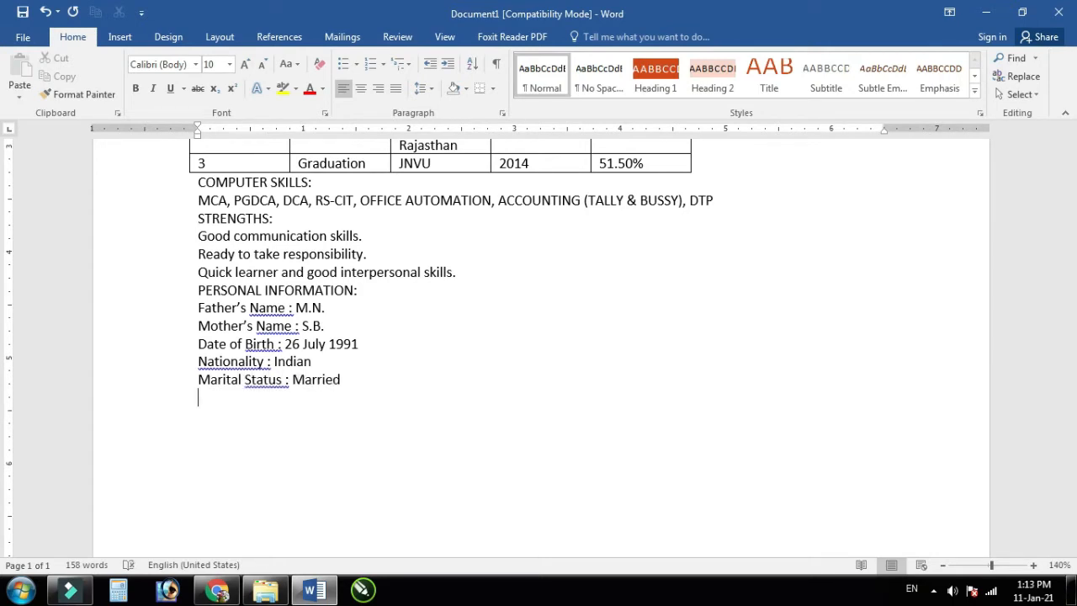
{"action": "type", "text": "Gender : Male"}
{"action": "key", "text": "Return"}
{"action": "type", "text": "Language Known"}
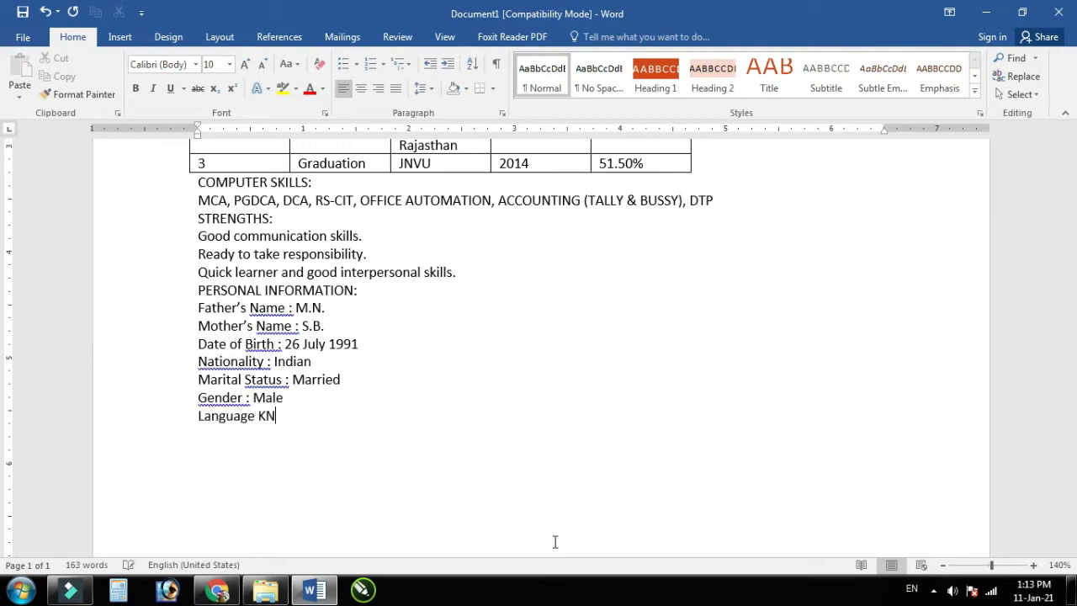
{"action": "type", "text": " : Hindi, "}
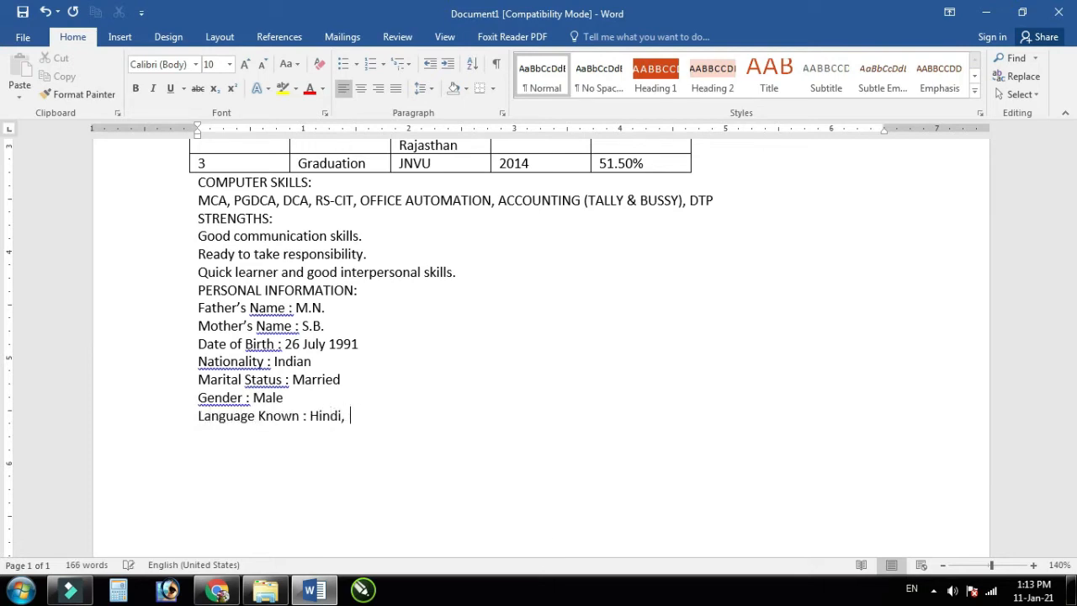
{"action": "type", "text": "English,"}
{"action": "key", "text": "Return"}
{"action": "type", "text": "Per"}
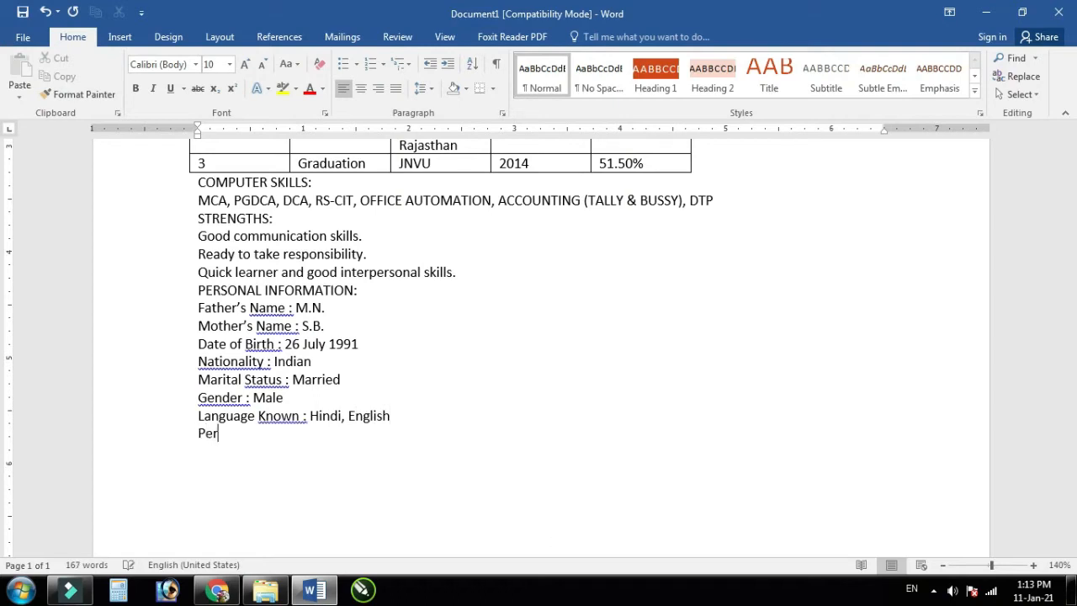
{"action": "type", "text": "manent Address "}
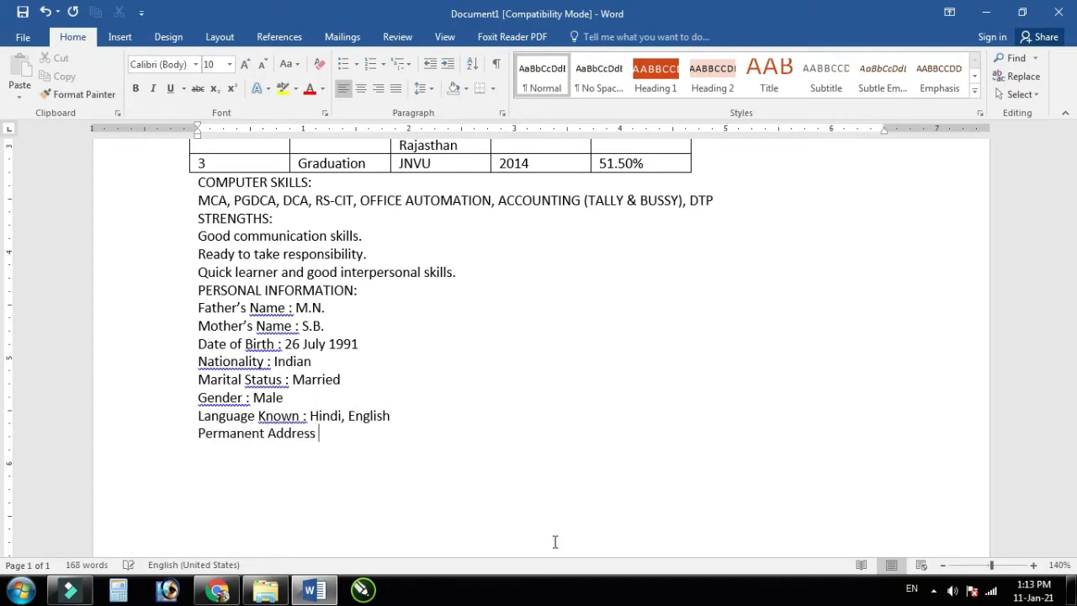
{"action": "type", "text": ": Balotra dist. Barmer (Raj.)"}
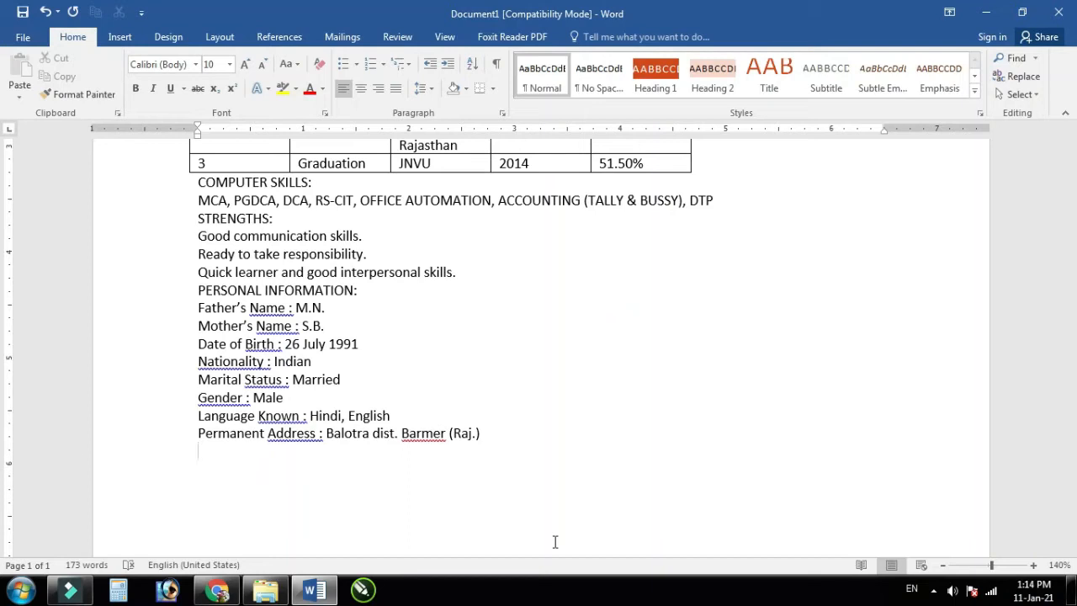
Step: Add the 'DECLARTION:' heading and the statement that the above information is correct and true
{"action": "type", "text": "DECLARTION:"}
{"action": "key", "text": "Return"}
{"action": "type", "text": "I"}
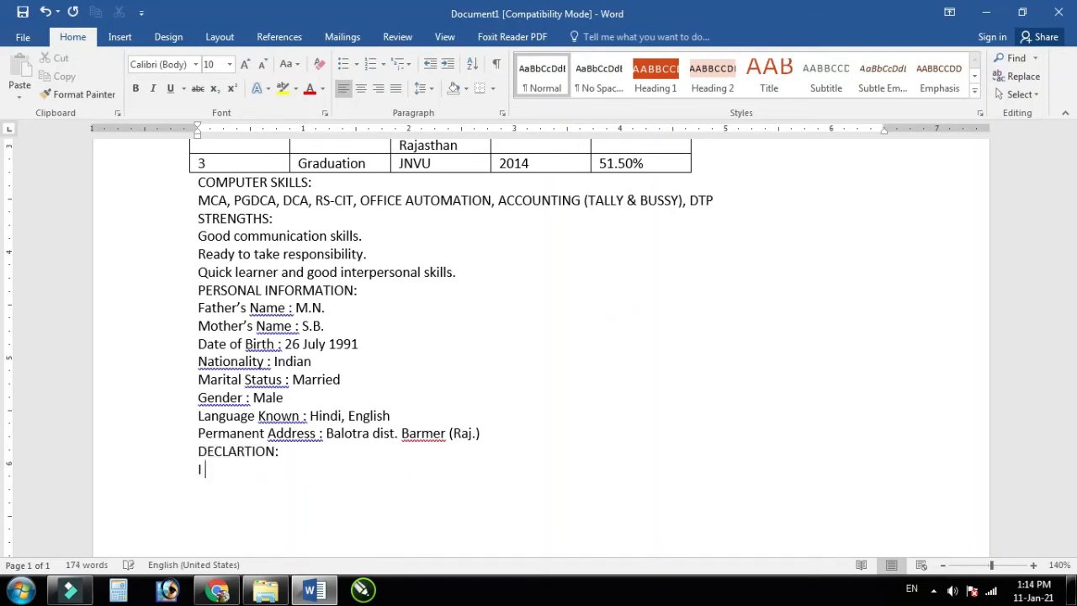
{"action": "type", "text": " here by declare that th"}
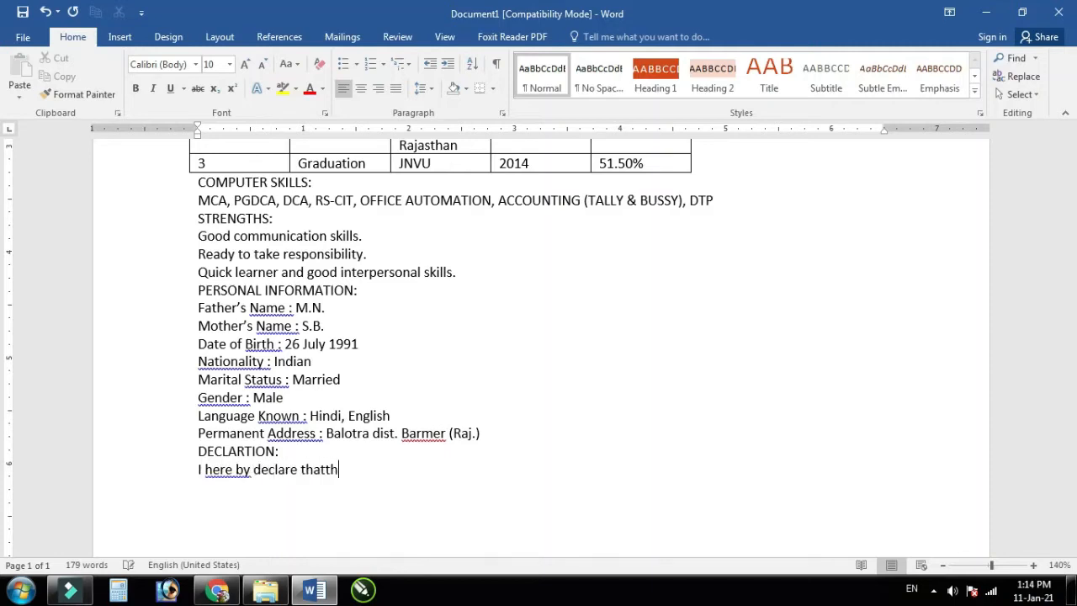
{"action": "type", "text": "e above informa"}
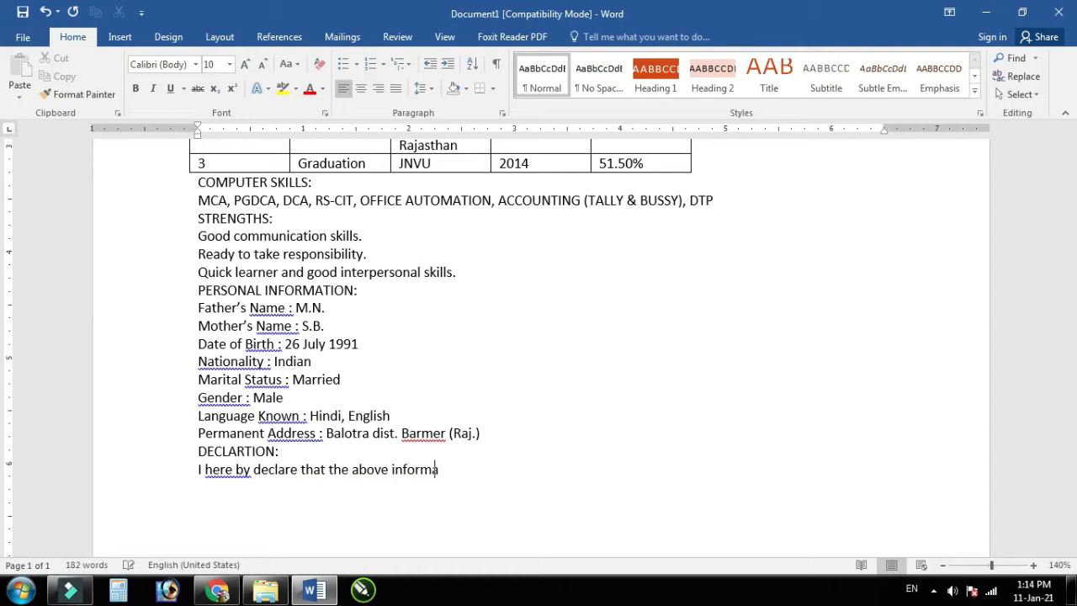
{"action": "type", "text": "tion is correct and tru"}
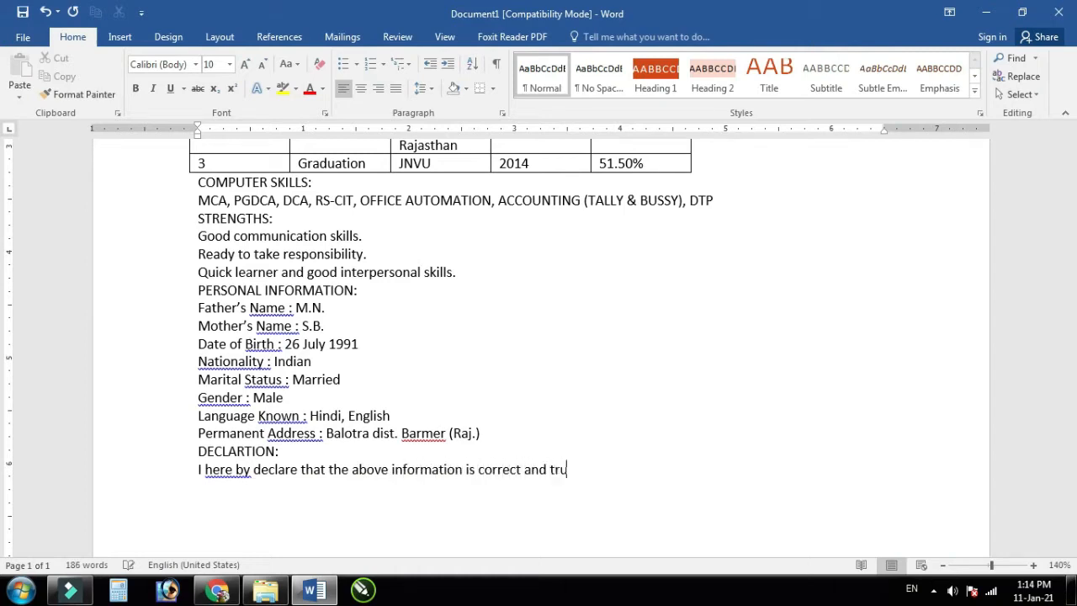
{"action": "type", "text": "e to the best of my"}
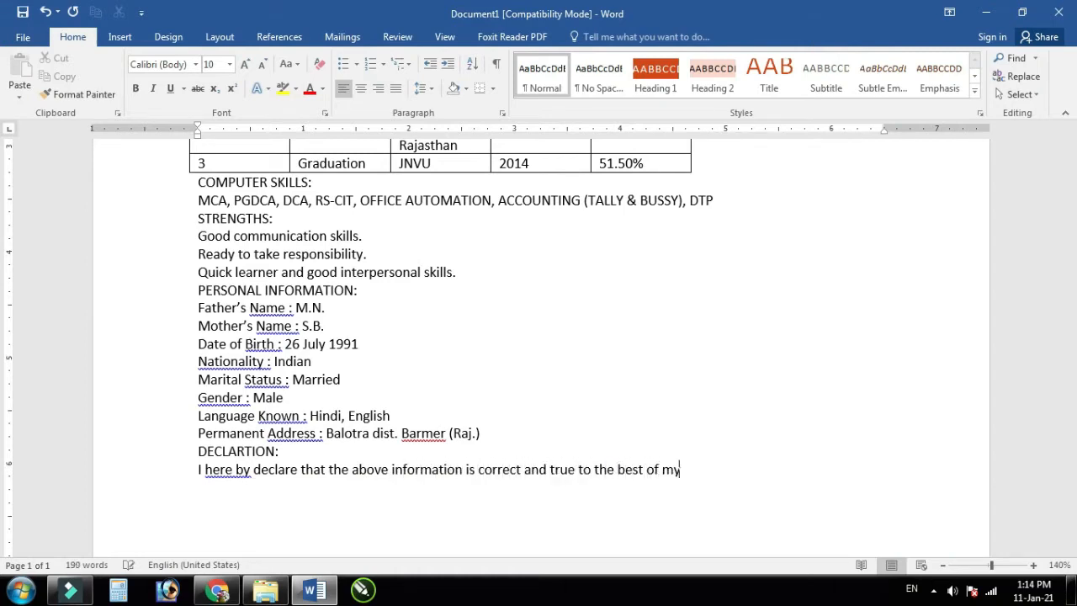
{"action": "type", "text": " knowledge and belief."}
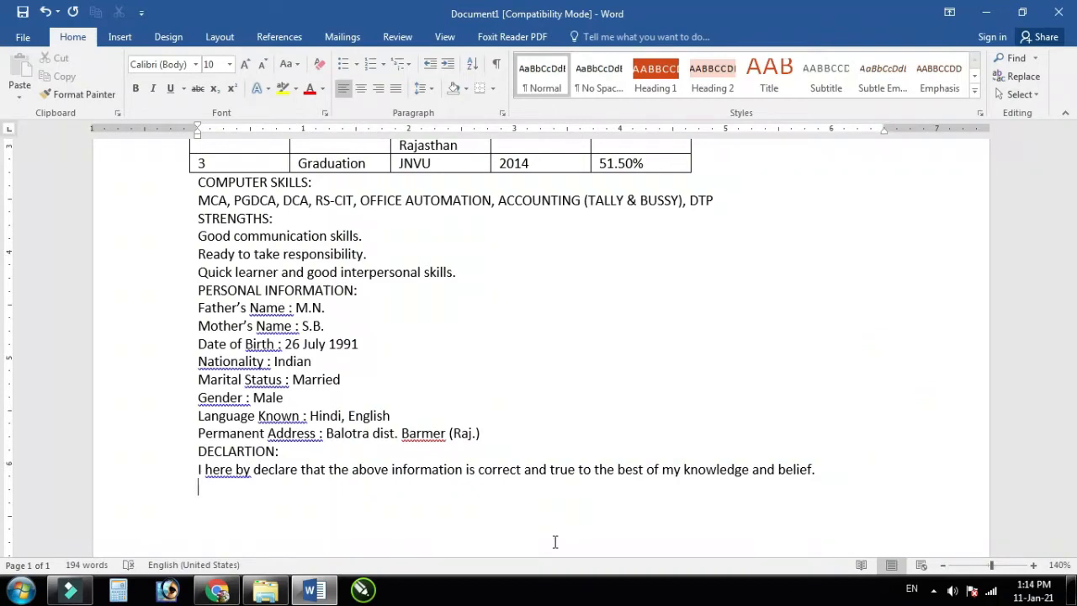
Step: Add 'Date:' and 'Place:' lines followed by the candidate's name, then review the page
{"action": "type", "text": "dA"}
{"action": "key", "text": "BackSpace"}
{"action": "key", "text": "BackSpace"}
{"action": "type", "text": "DA"}
{"action": "key", "text": "BackSpace"}
{"action": "type", "text": "ate:"}
{"action": "key", "text": "Return"}
{"action": "type", "text": "Place:"}
{"action": "key", "text": "Return"}
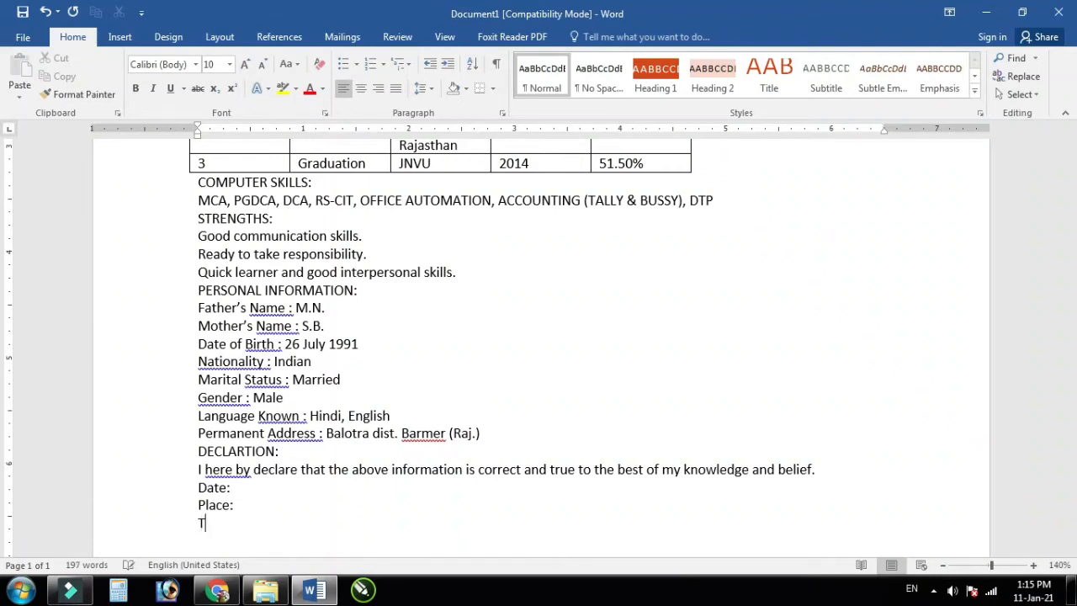
{"action": "scroll", "coordinate": [468, 446], "scroll_direction": "up", "scroll_amount": 10}
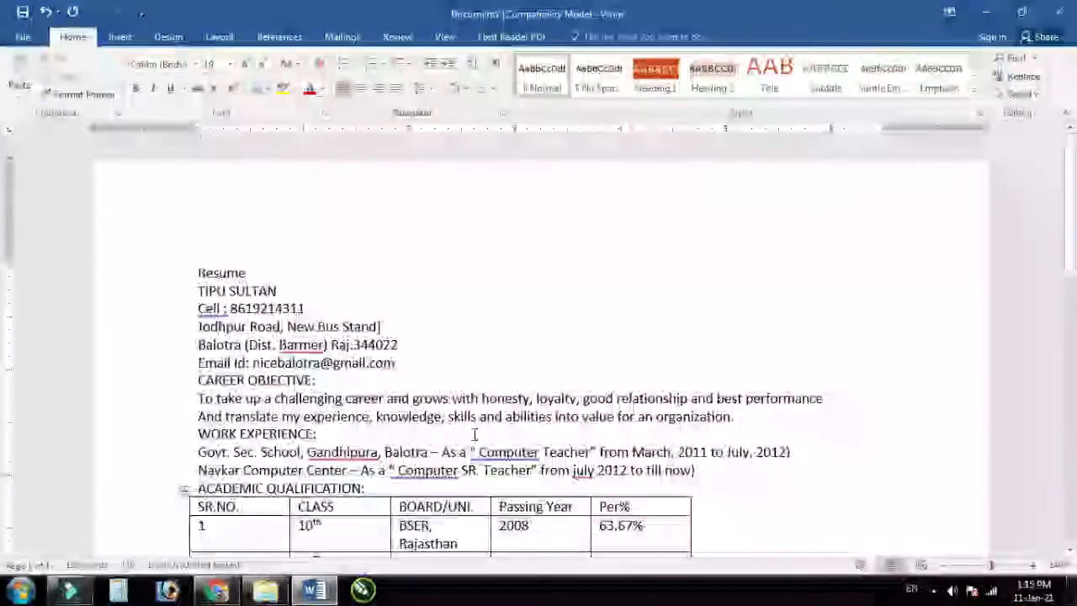
{"action": "scroll", "coordinate": [476, 435], "scroll_direction": "down", "scroll_amount": 11}
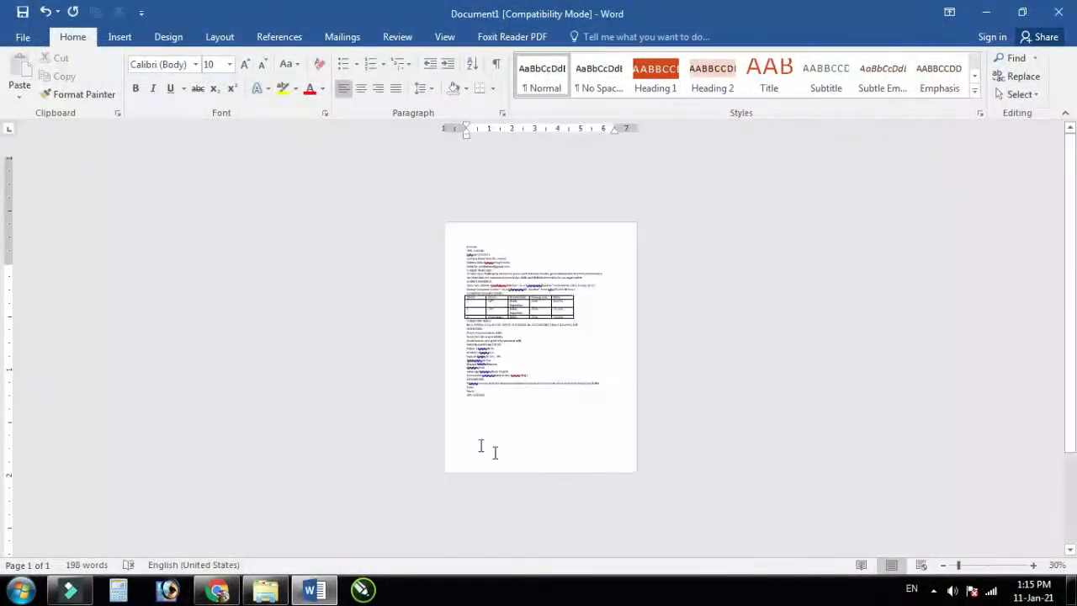
{"action": "scroll", "coordinate": [566, 382], "scroll_direction": "up", "scroll_amount": 10}
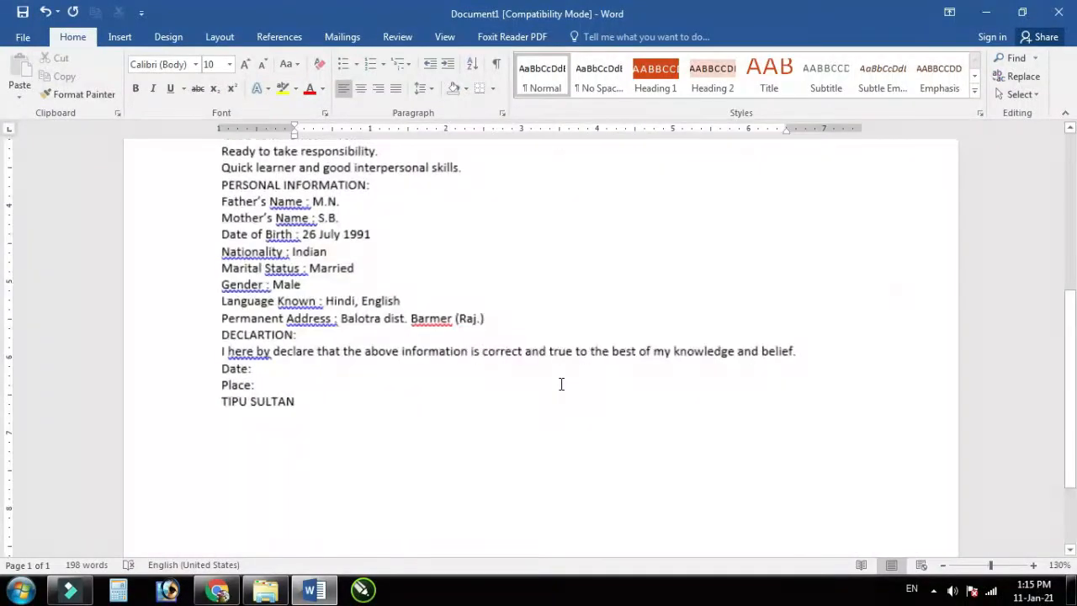
{"action": "scroll", "coordinate": [562, 384], "scroll_direction": "up", "scroll_amount": 10}
Step: Turn on the ruler and drag the vertical ruler's top margin upward so the text starts higher
{"action": "scroll", "coordinate": [558, 382], "scroll_direction": "up", "scroll_amount": 2}
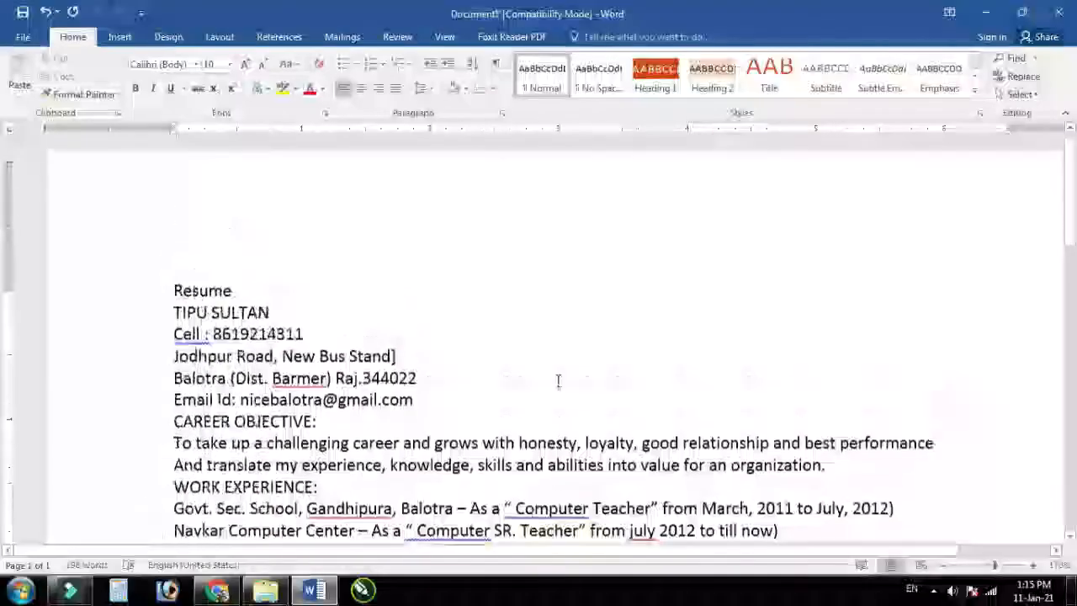
{"action": "left_click", "coordinate": [234, 302]}
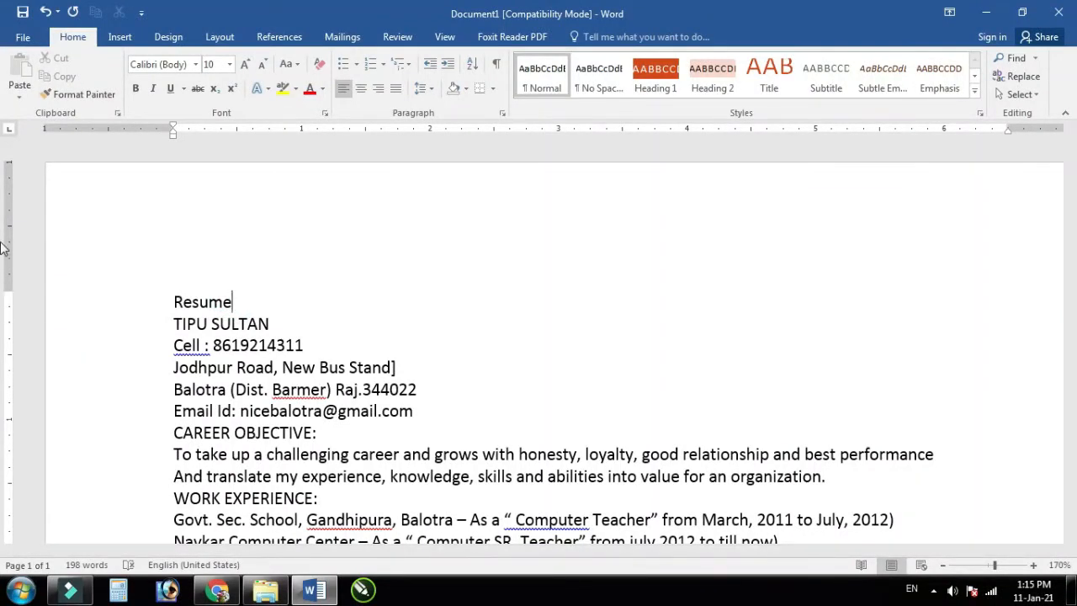
{"action": "left_click", "coordinate": [438, 43]}
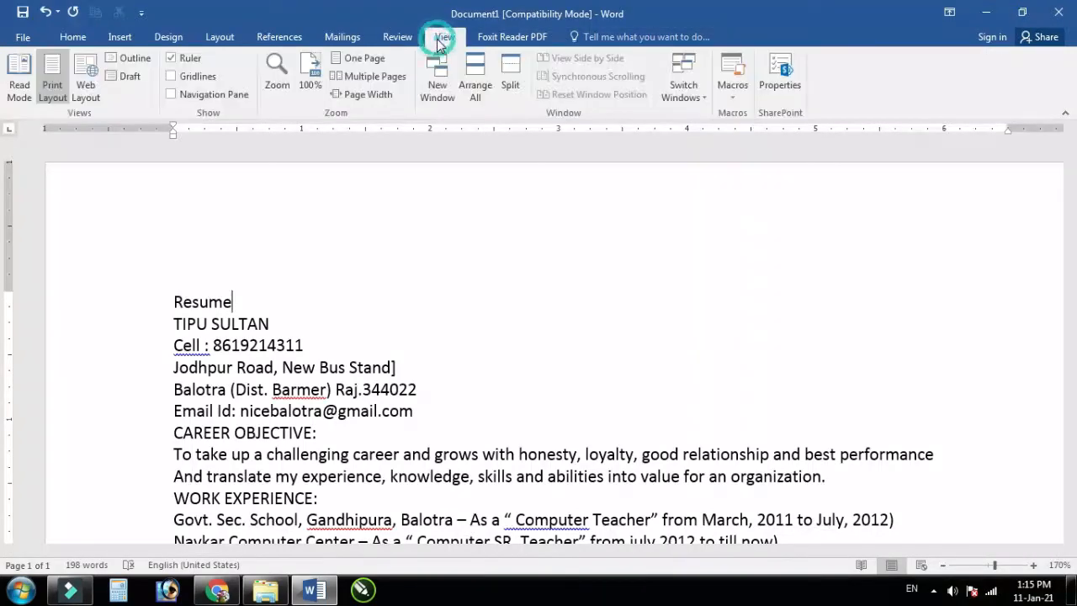
{"action": "left_click", "coordinate": [181, 59]}
{"action": "left_click", "coordinate": [174, 59]}
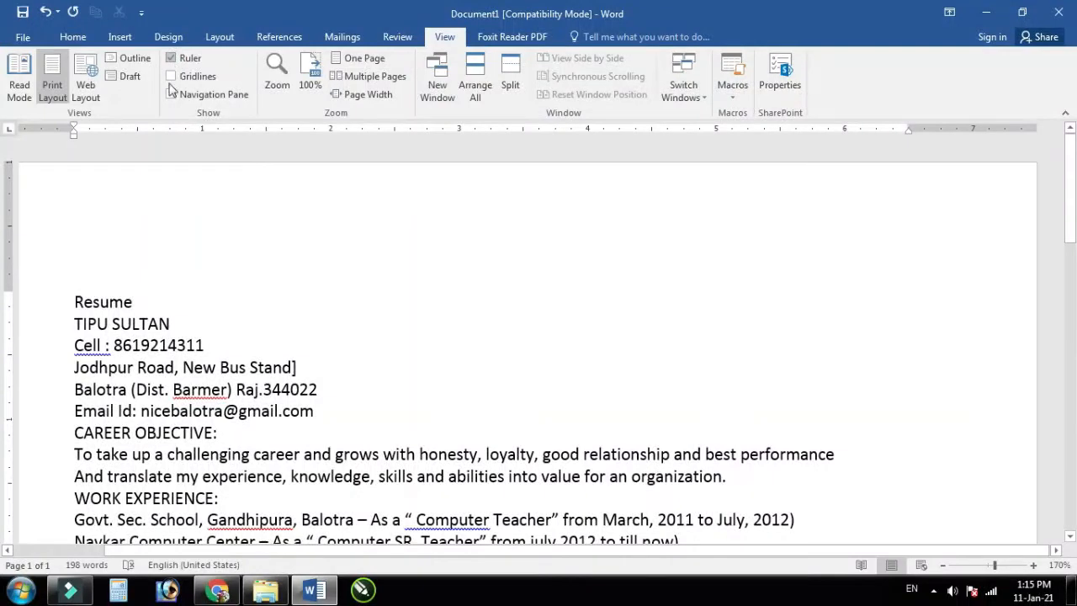
{"action": "left_click", "coordinate": [68, 308]}
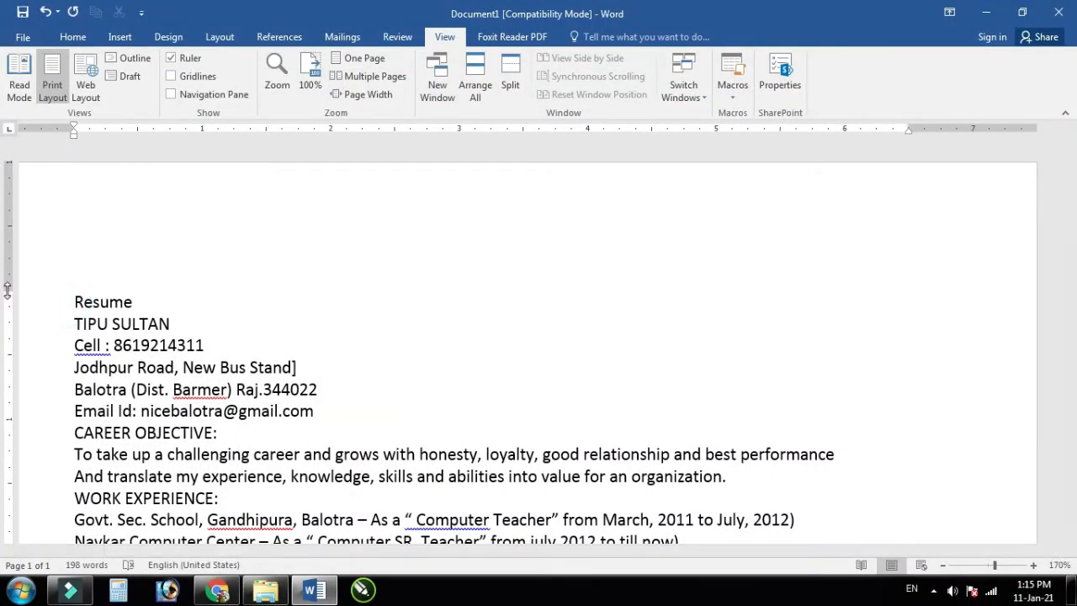
{"action": "left_click_drag", "start_coordinate": [8, 290], "coordinate": [7, 210]}
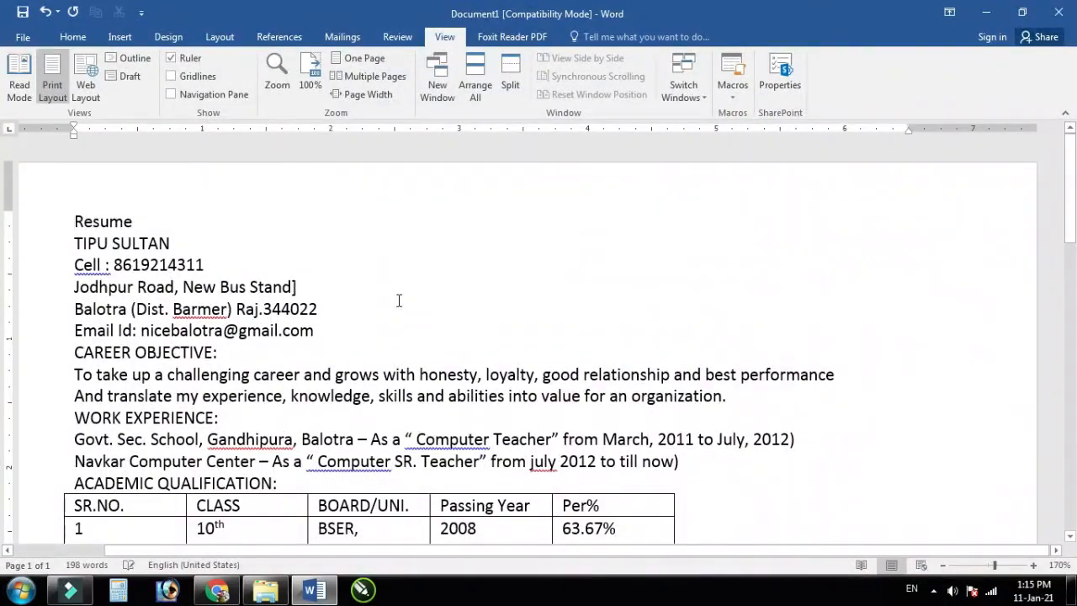
{"action": "scroll", "coordinate": [399, 300], "scroll_direction": "down", "scroll_amount": 5, "text": "ctrl"}
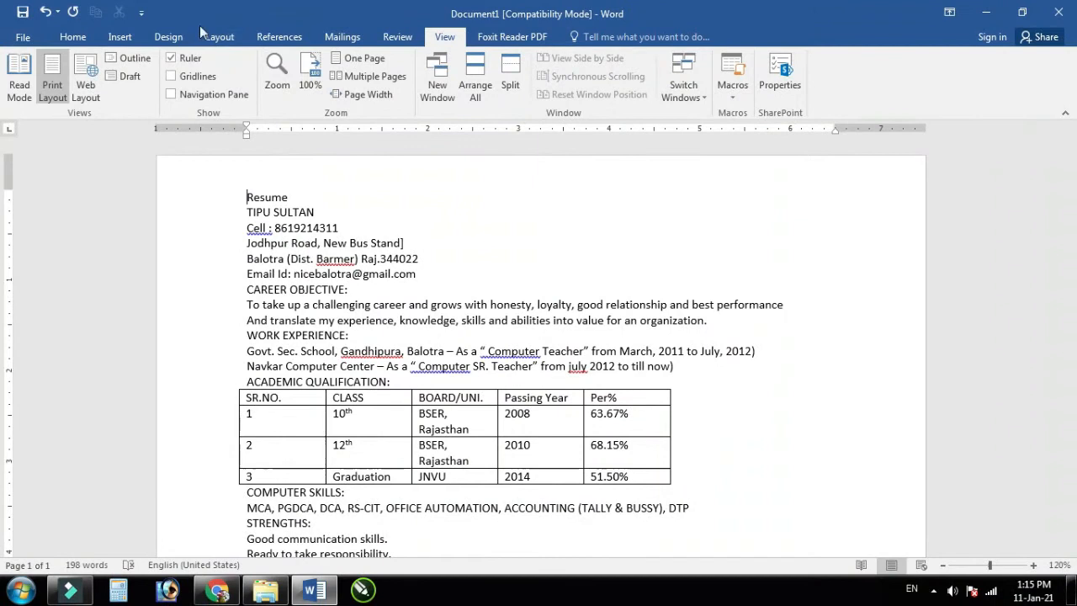
{"action": "left_click", "coordinate": [220, 37]}
Step: In Page Setup, set the paper size to A4
{"action": "left_click", "coordinate": [250, 113]}
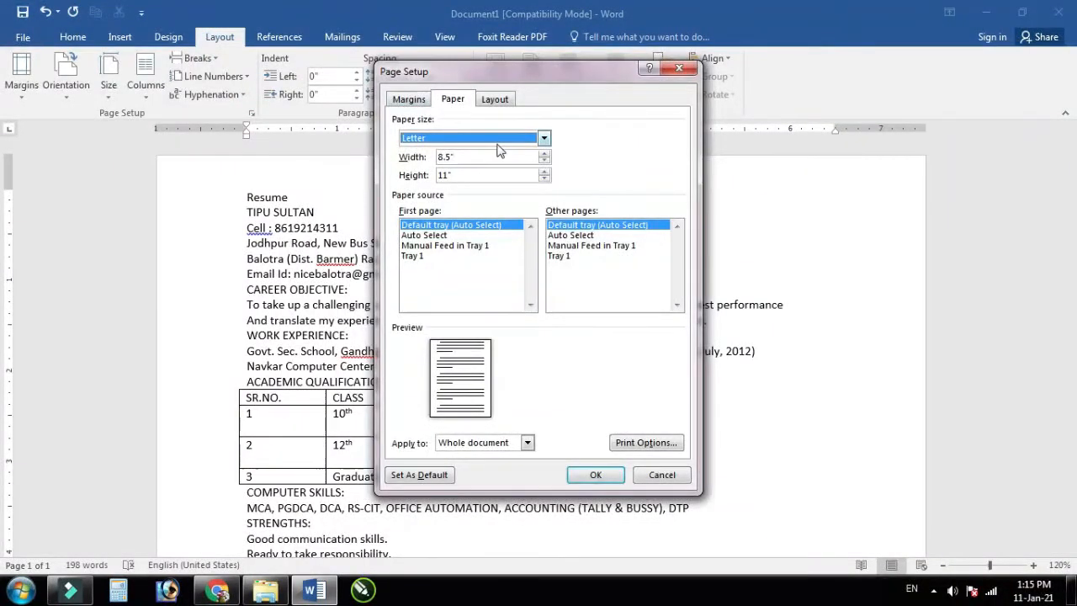
{"action": "left_click", "coordinate": [497, 141]}
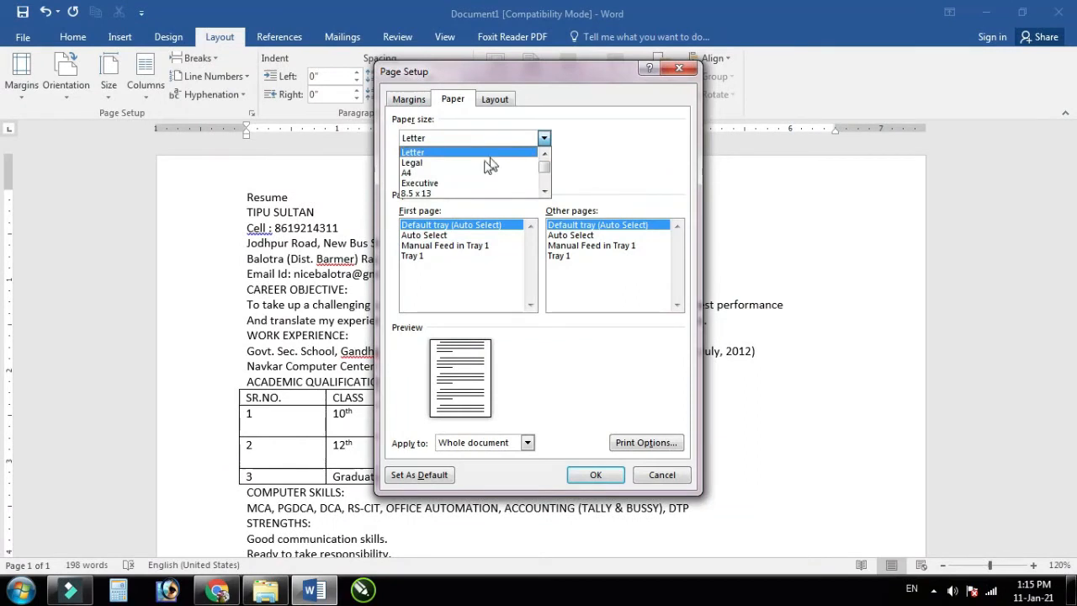
{"action": "left_click", "coordinate": [471, 173]}
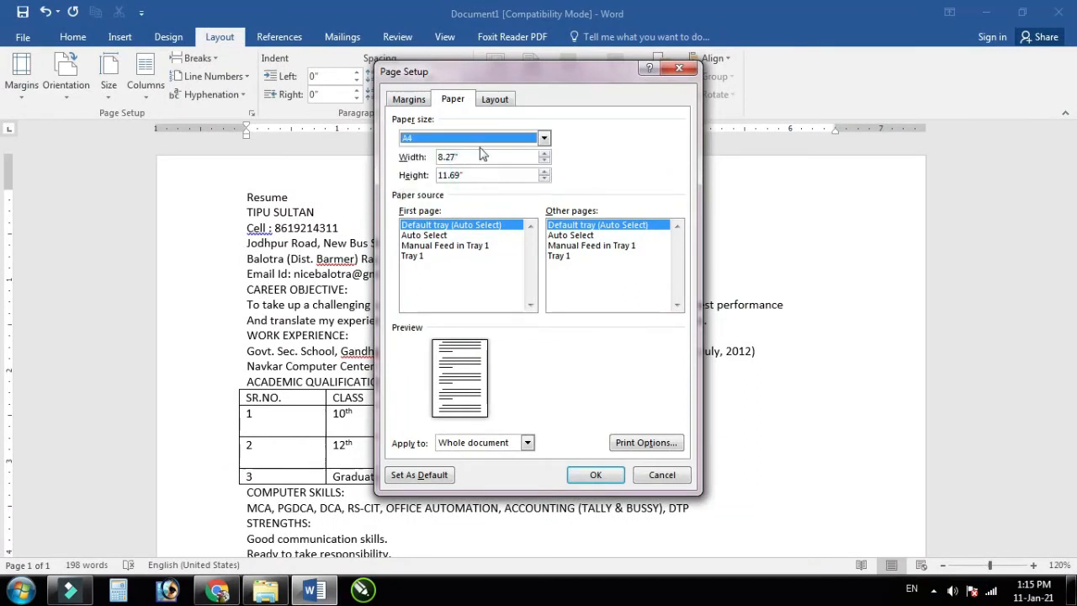
{"action": "left_click", "coordinate": [546, 145]}
{"action": "left_click", "coordinate": [546, 145]}
{"action": "left_click", "coordinate": [546, 145]}
{"action": "left_click", "coordinate": [546, 144]}
Step: Set margins to Top 0.5, Bottom 0.5, Left 0.75, Right 0.5, Gutter 0 and apply them
{"action": "left_click", "coordinate": [410, 100]}
{"action": "double_click", "coordinate": [477, 137]}
{"action": "key", "text": "Tab"}
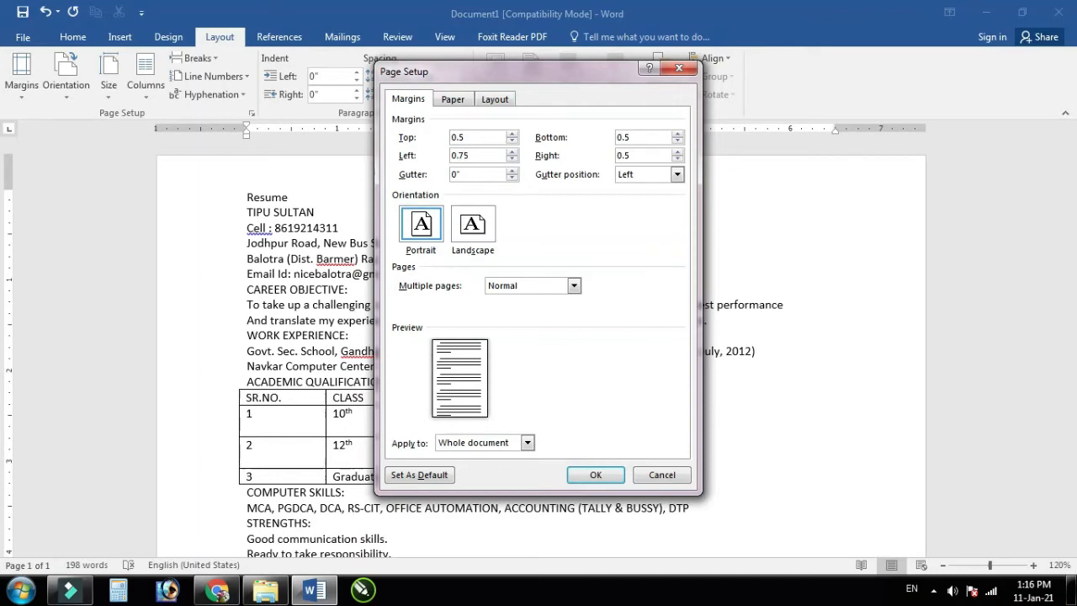
{"action": "key", "text": "Tab"}
{"action": "key", "text": "super+plus"}
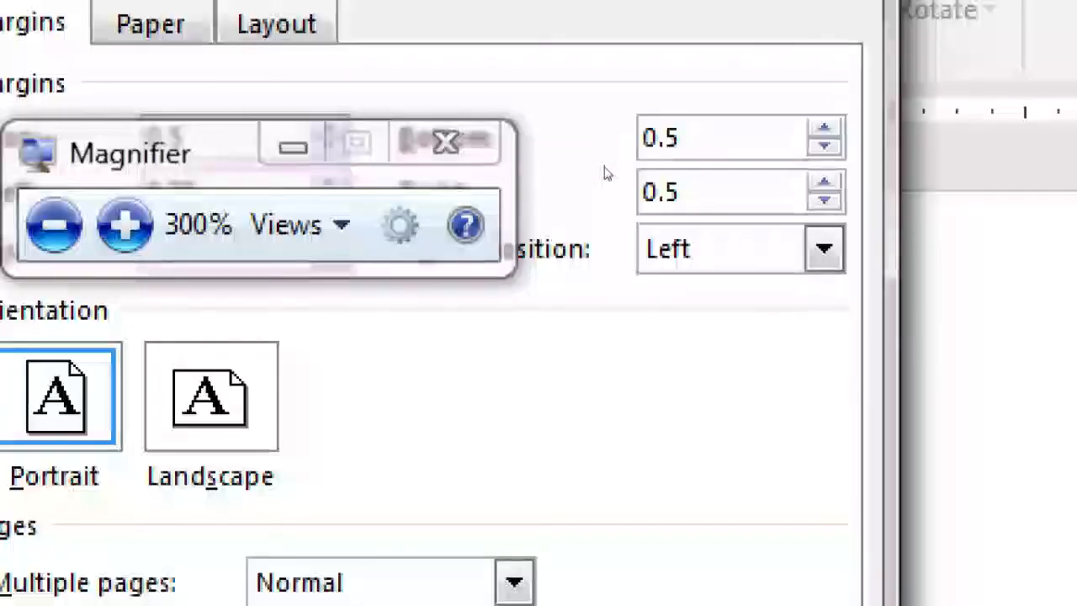
{"action": "key", "text": "super+minus"}
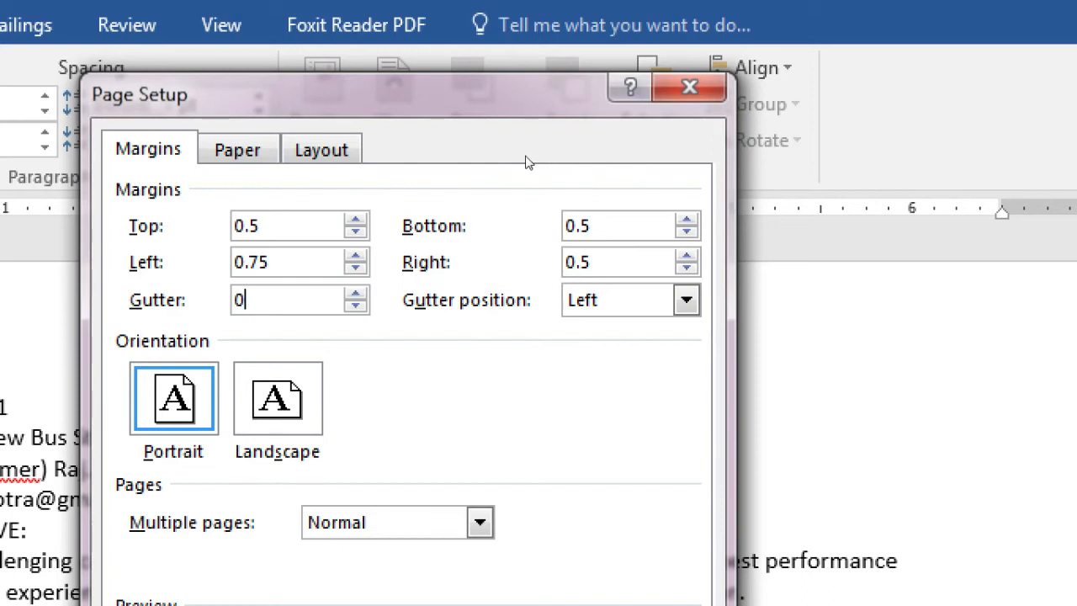
{"action": "key", "text": "ctrl+Tab"}
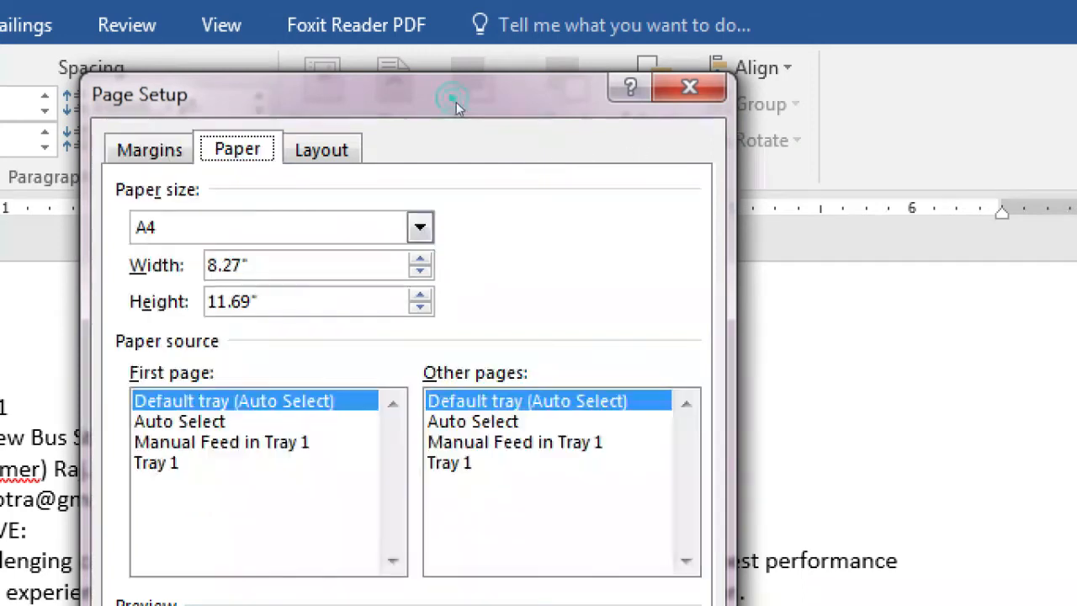
{"action": "key", "text": "ctrl+shift+Tab"}
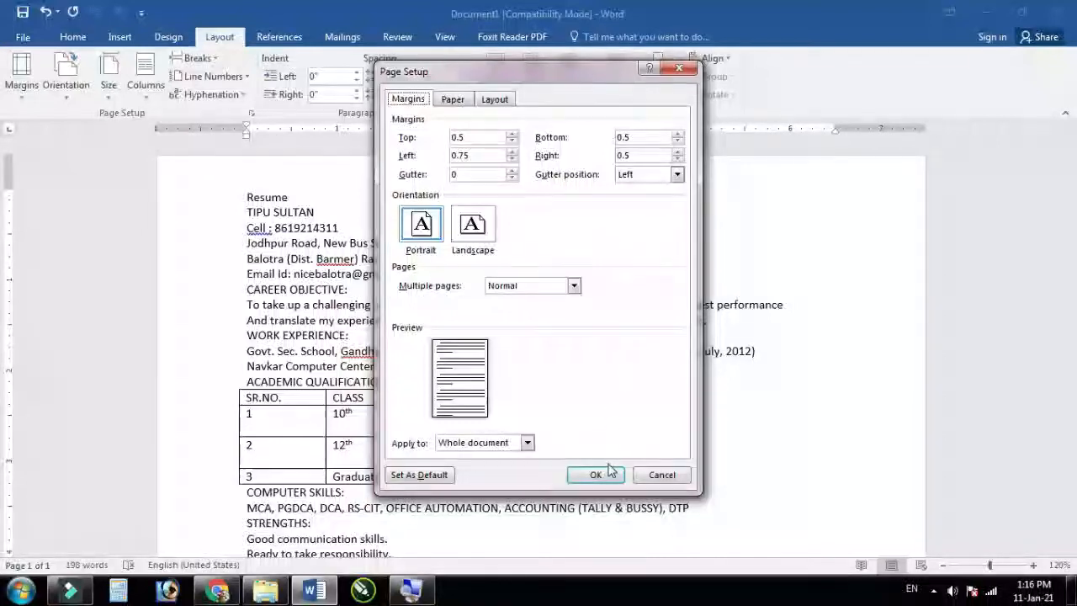
{"action": "left_click", "coordinate": [604, 486]}
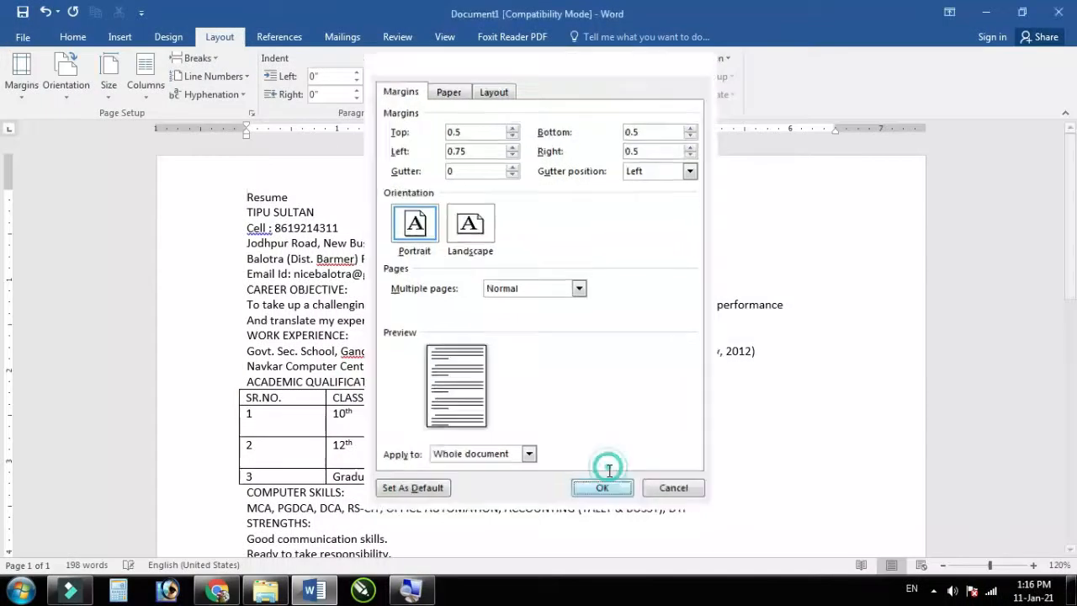
Step: Center the 'Resume' heading and make it bold and underlined
{"action": "scroll", "coordinate": [549, 320], "scroll_direction": "down", "scroll_amount": 10}
{"action": "scroll", "coordinate": [549, 322], "scroll_direction": "down", "scroll_amount": 5}
{"action": "scroll", "coordinate": [548, 325], "scroll_direction": "up", "scroll_amount": 10}
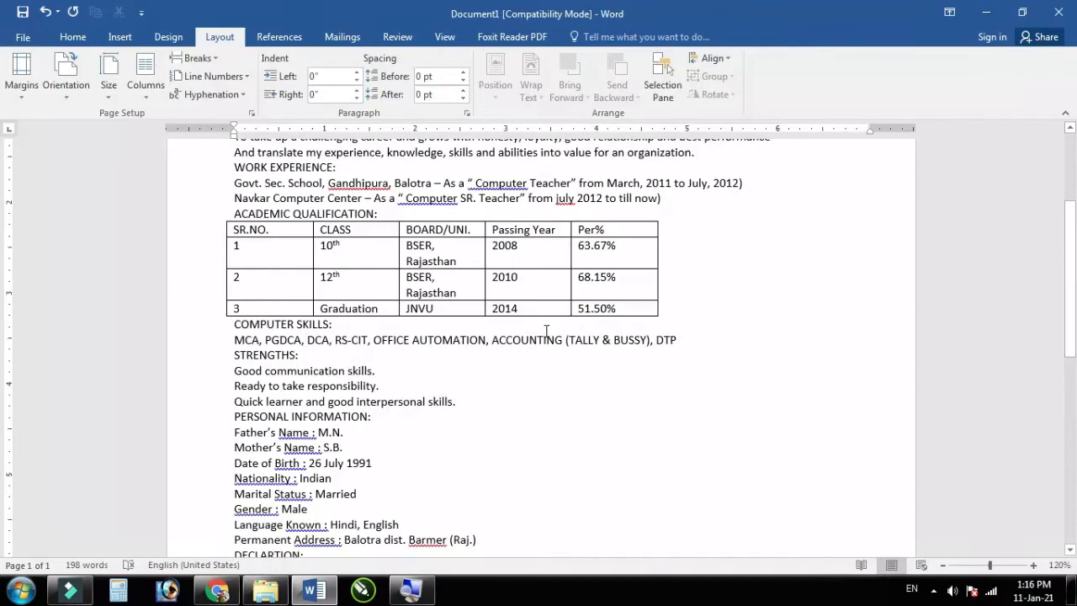
{"action": "scroll", "coordinate": [431, 311], "scroll_direction": "up", "scroll_amount": 4}
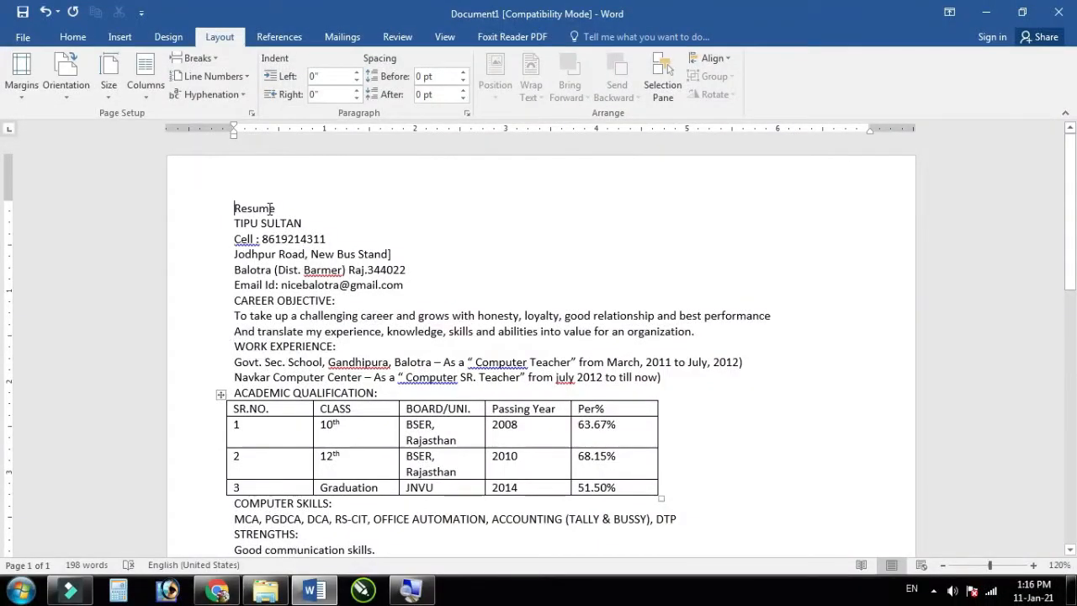
{"action": "scroll", "coordinate": [270, 211], "scroll_direction": "up", "scroll_amount": 5}
{"action": "left_click", "coordinate": [69, 40]}
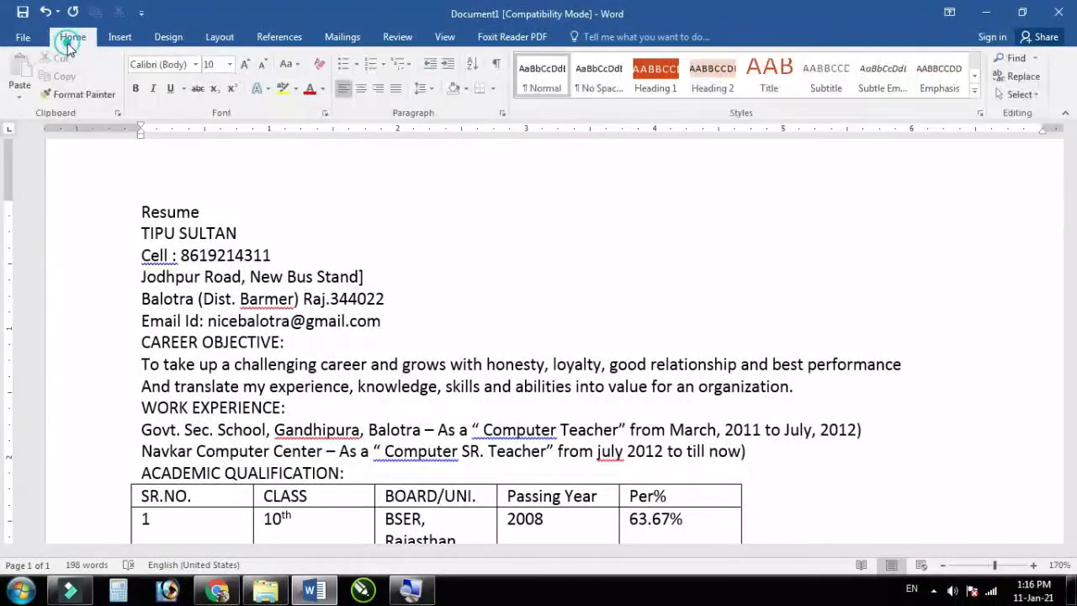
{"action": "left_click", "coordinate": [360, 90]}
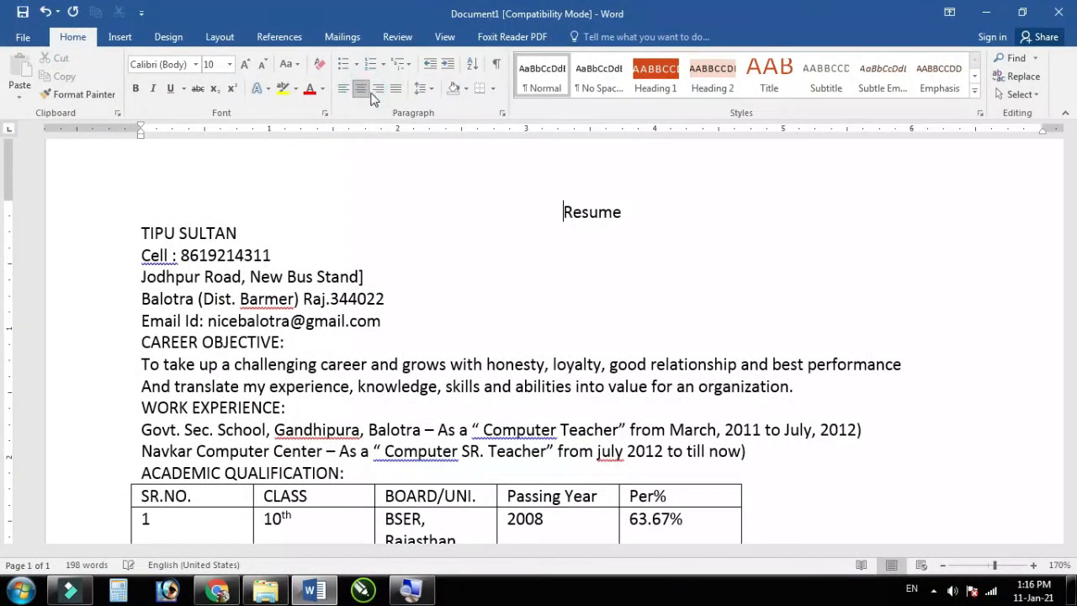
{"action": "double_click", "coordinate": [623, 213]}
{"action": "left_click", "coordinate": [135, 89]}
{"action": "left_click", "coordinate": [170, 89]}
{"action": "left_click", "coordinate": [631, 227]}
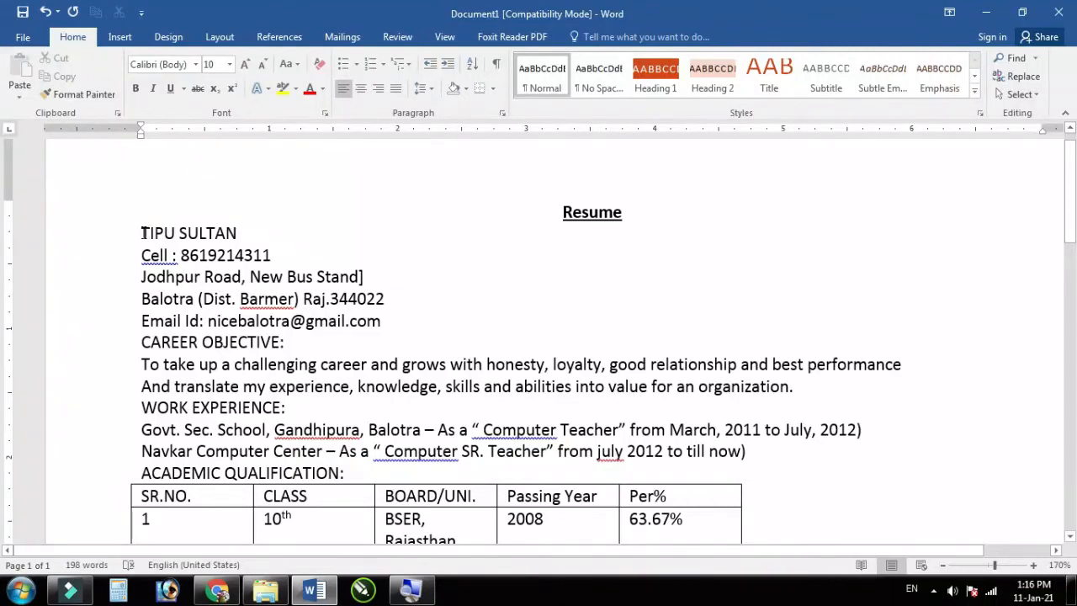
Step: Make the candidate's name line bold and enlarge it to 20 pt
{"action": "left_click_drag", "start_coordinate": [139, 233], "coordinate": [221, 211]}
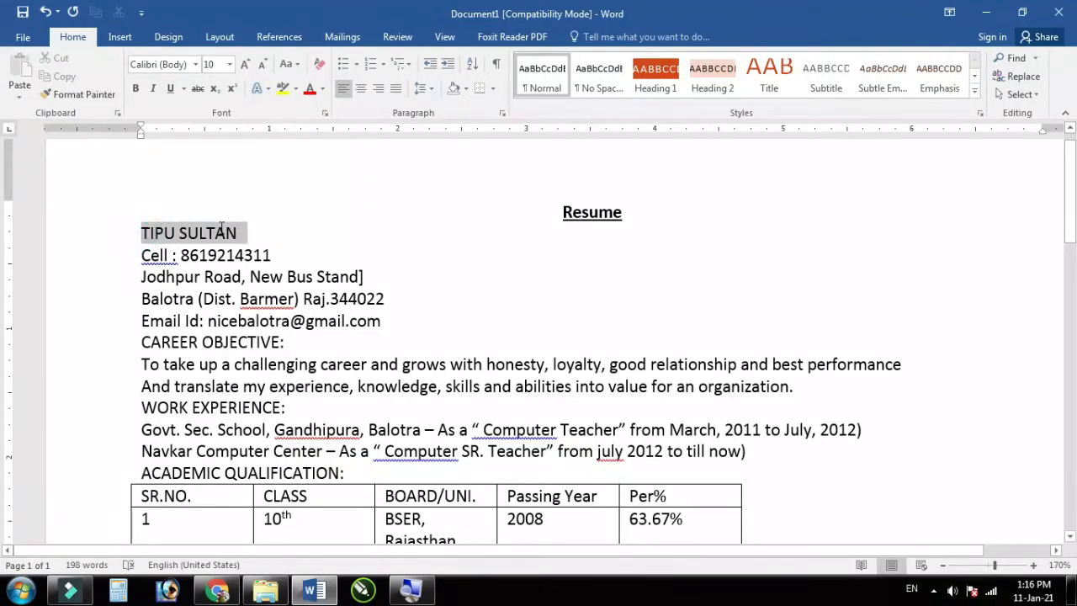
{"action": "left_click", "coordinate": [134, 88]}
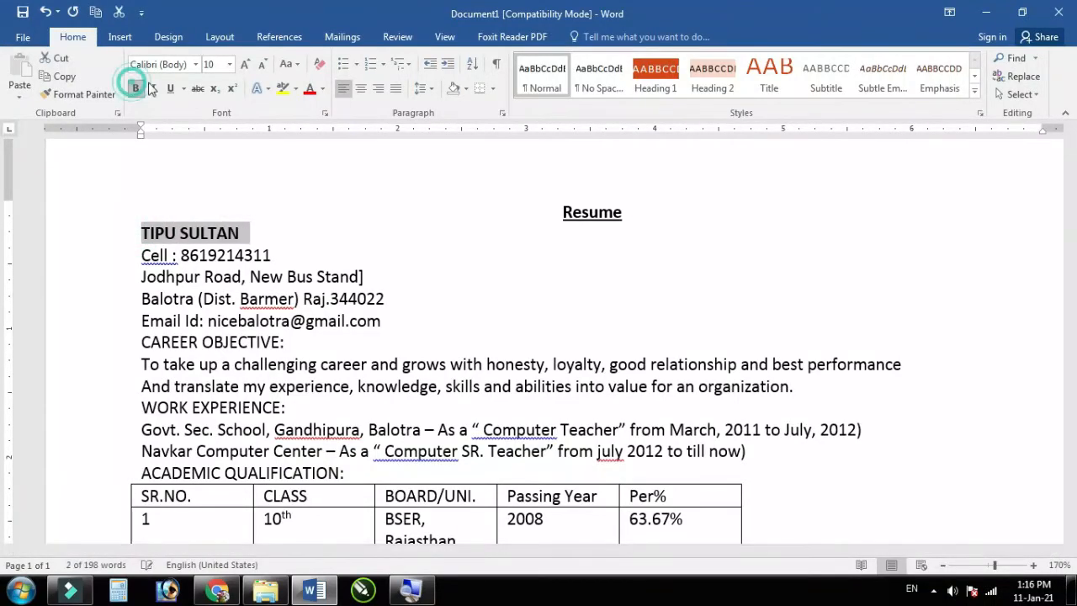
{"action": "left_click", "coordinate": [245, 67]}
{"action": "left_click", "coordinate": [245, 68]}
{"action": "left_click", "coordinate": [245, 67]}
{"action": "left_click", "coordinate": [244, 67]}
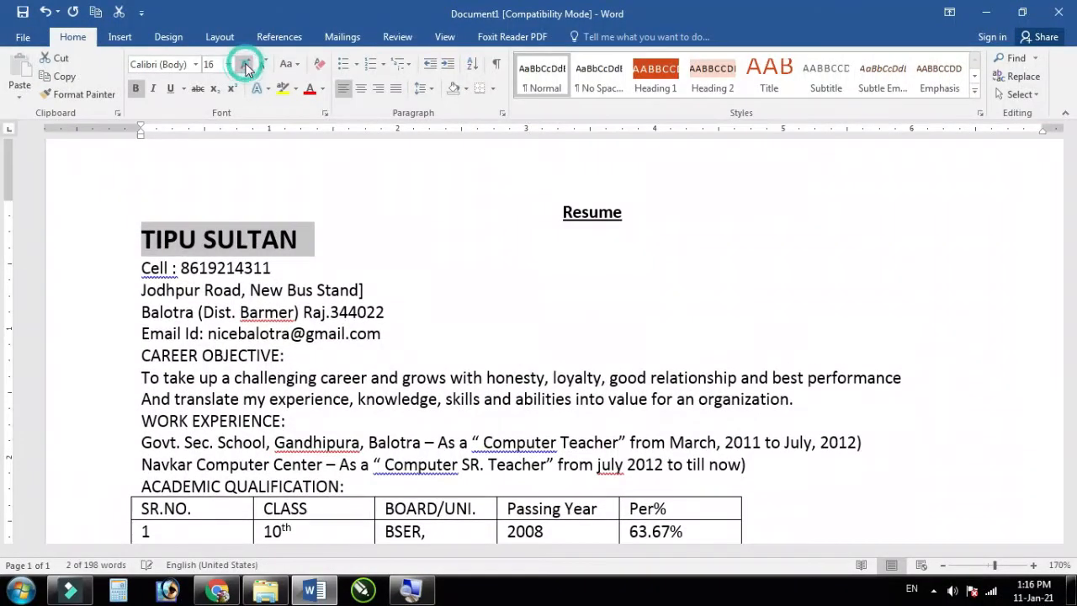
{"action": "left_click", "coordinate": [245, 67]}
{"action": "left_click", "coordinate": [245, 67]}
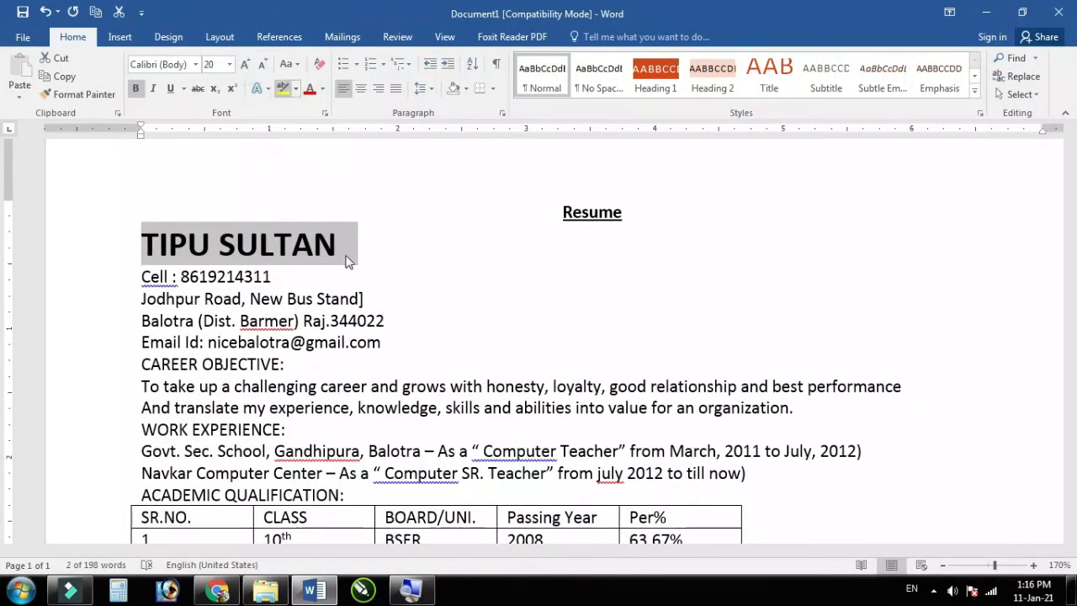
{"action": "left_click", "coordinate": [278, 275]}
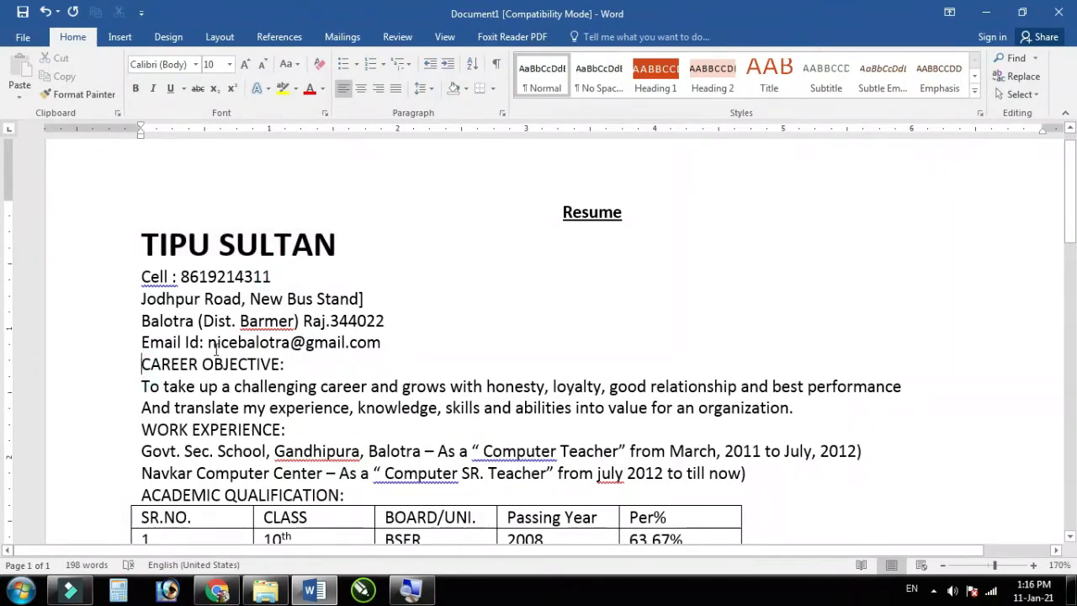
Step: Insert blank lines before CAREER OBJECTIVE, WORK EXPERIENCE, ACADEMIC QUALIFICATION, COMPUTER SKILLS and STRENGTHS
{"action": "scroll", "coordinate": [216, 352], "scroll_direction": "down", "scroll_amount": 1}
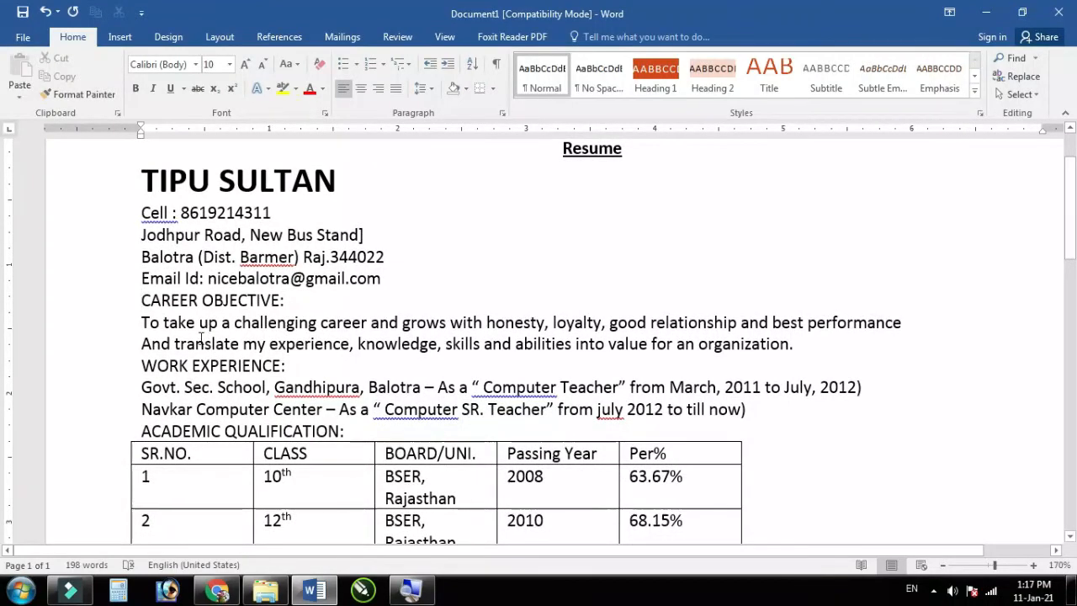
{"action": "key", "text": "Return"}
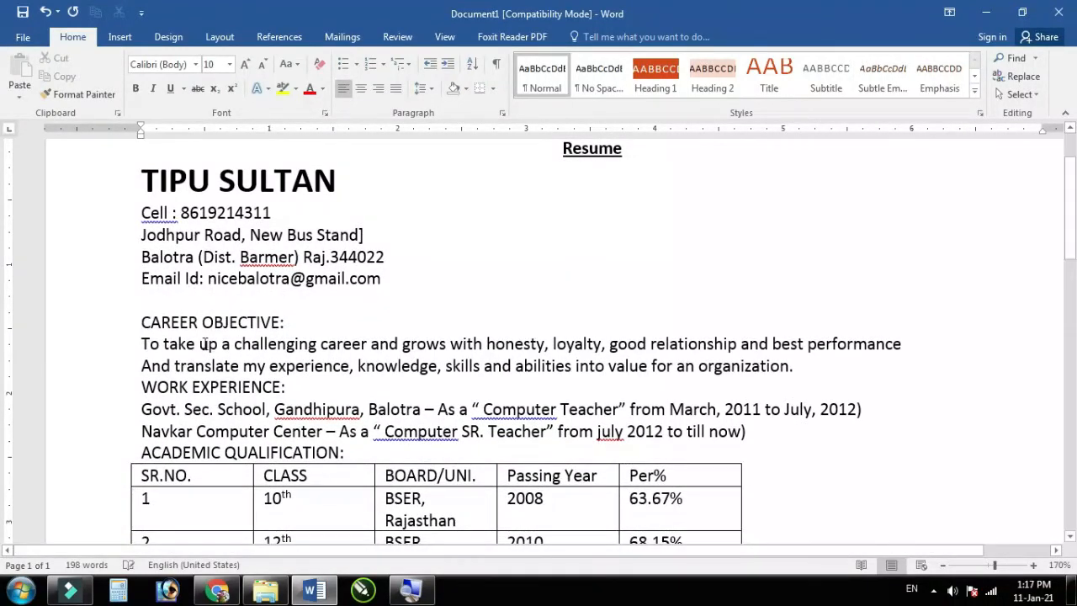
{"action": "left_click", "coordinate": [135, 388]}
{"action": "key", "text": "Return"}
{"action": "scroll", "coordinate": [235, 377], "scroll_direction": "down", "scroll_amount": 4}
{"action": "scroll", "coordinate": [235, 375], "scroll_direction": "up", "scroll_amount": 1}
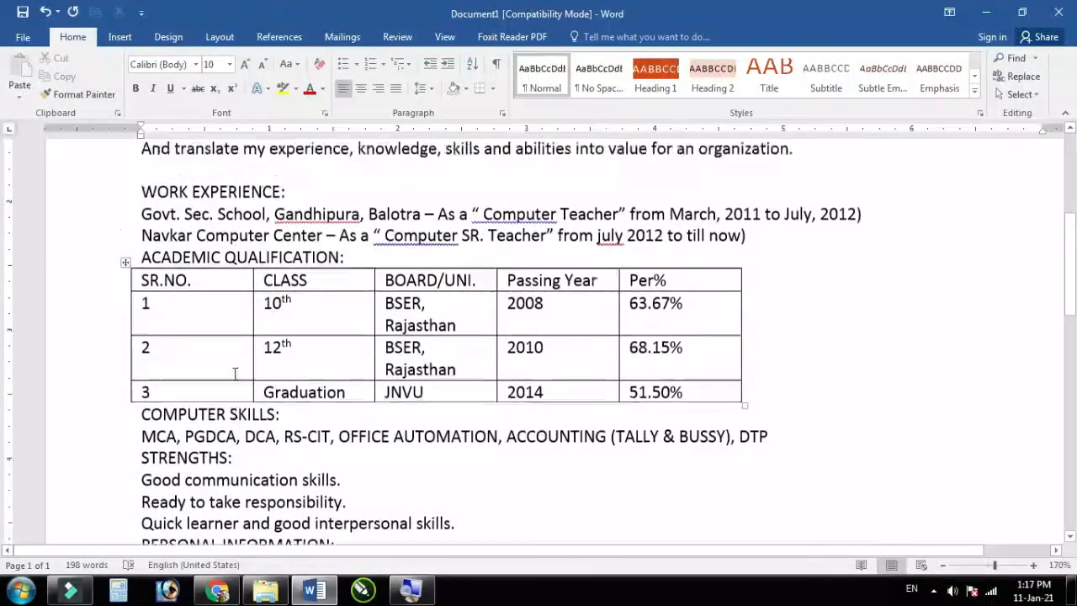
{"action": "left_click", "coordinate": [143, 284]}
{"action": "key", "text": "Return"}
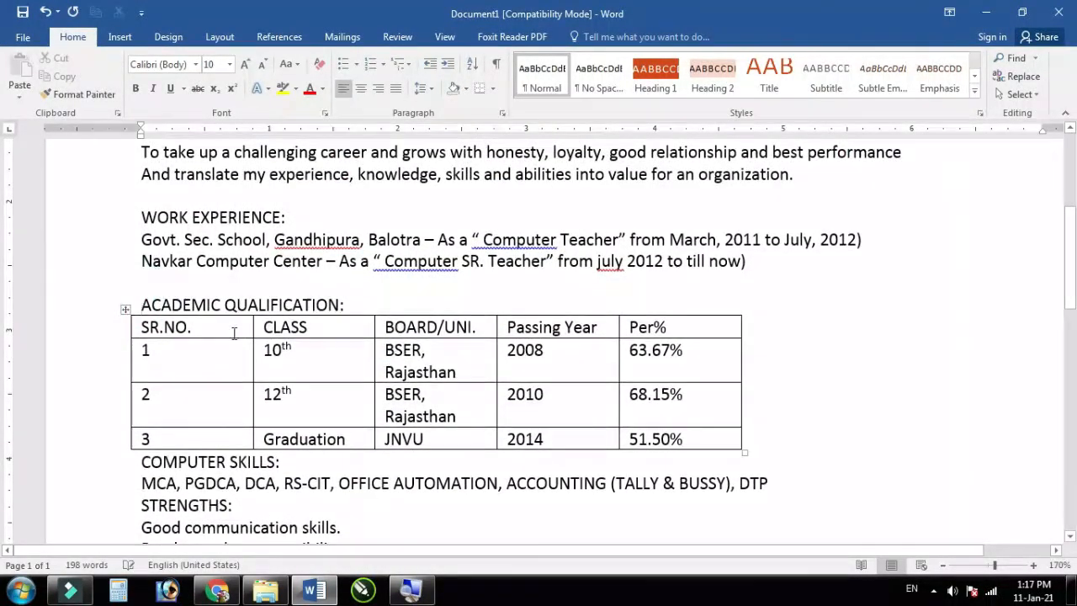
{"action": "scroll", "coordinate": [238, 348], "scroll_direction": "down", "scroll_amount": 3}
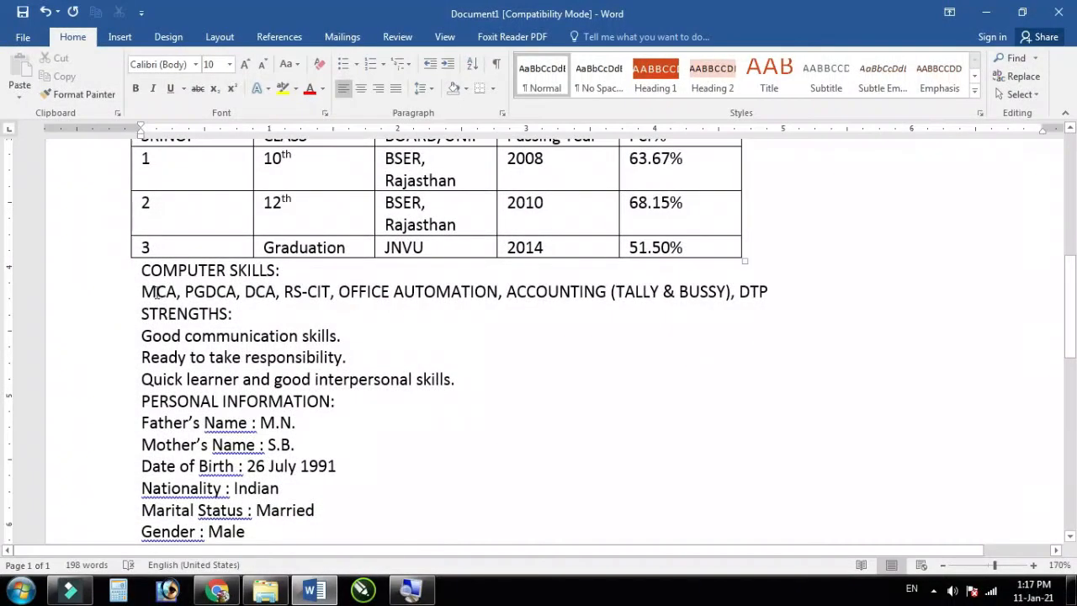
{"action": "left_click", "coordinate": [140, 274]}
{"action": "key", "text": "Return"}
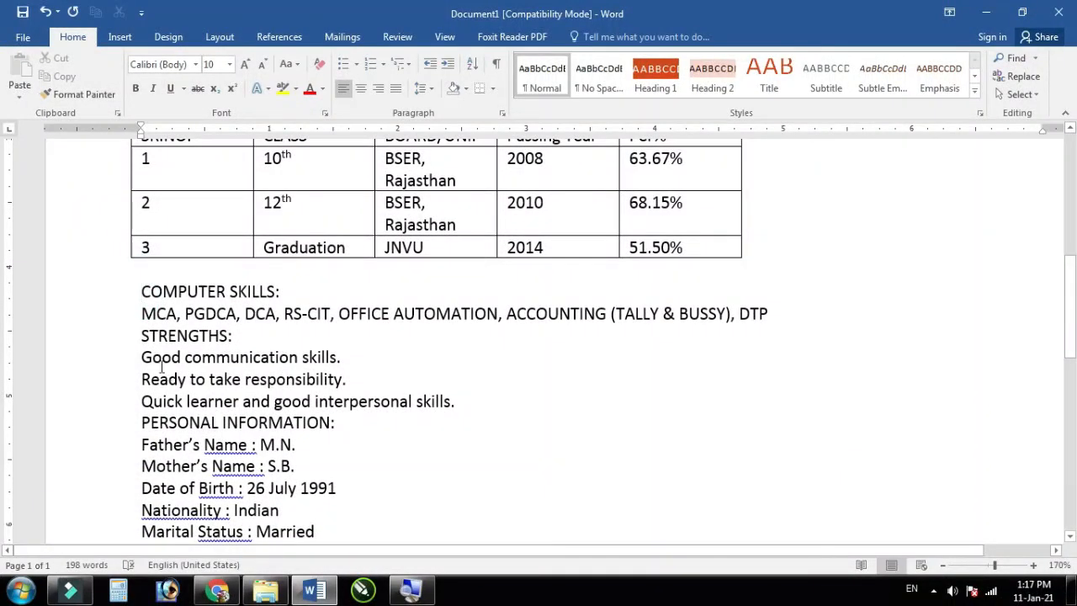
{"action": "left_click", "coordinate": [139, 336]}
{"action": "key", "text": "Return"}
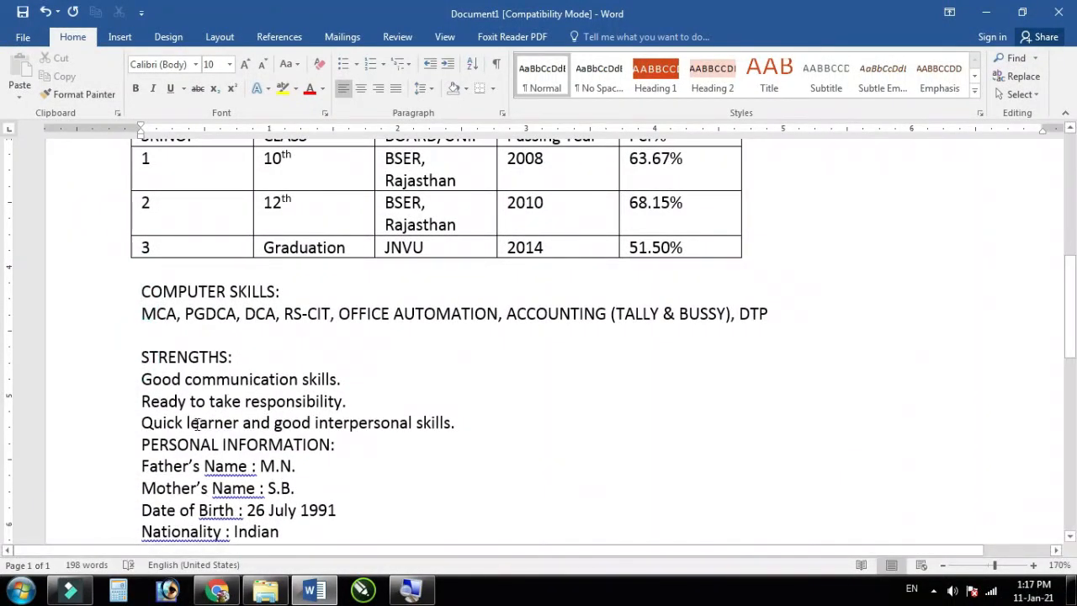
Step: Insert blank lines before the PERSONAL INFORMATION and DECLARTION headings
{"action": "scroll", "coordinate": [185, 417], "scroll_direction": "down", "scroll_amount": 1}
{"action": "left_click", "coordinate": [142, 379]}
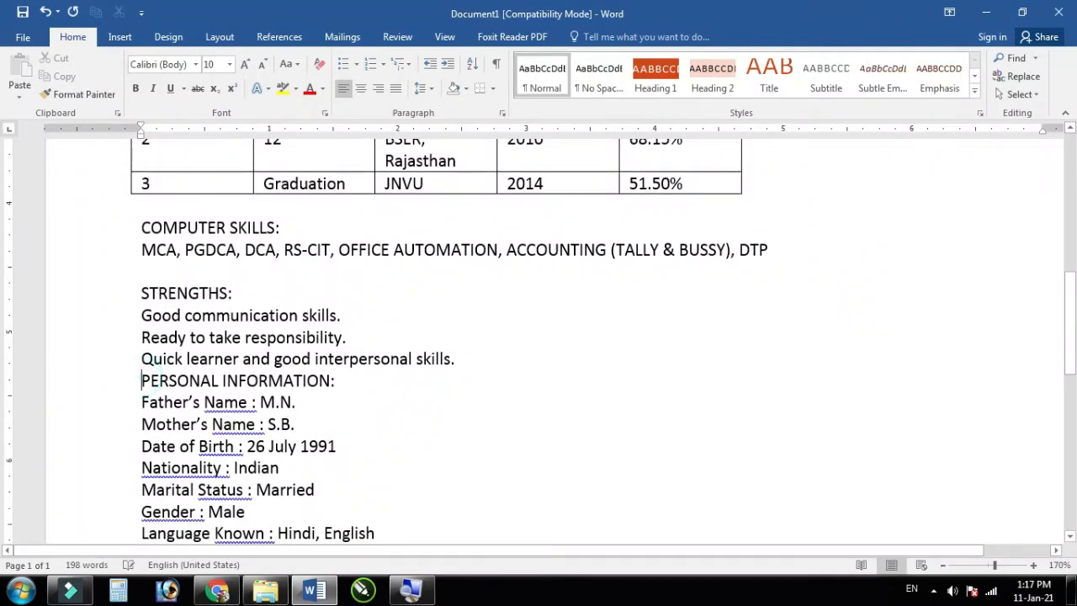
{"action": "key", "text": "Return"}
{"action": "scroll", "coordinate": [336, 424], "scroll_direction": "down", "scroll_amount": 2}
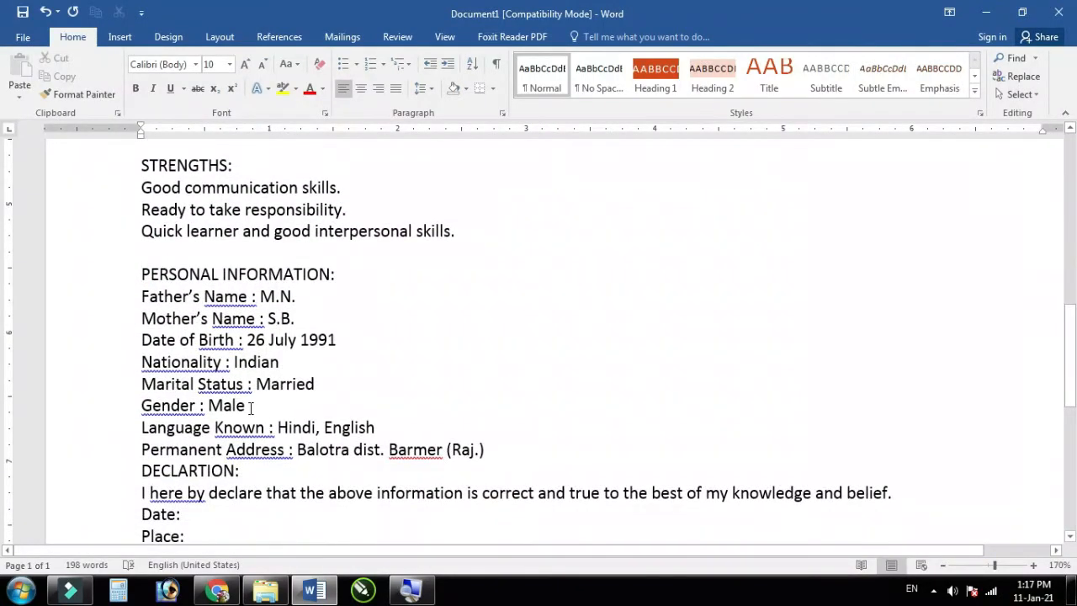
{"action": "scroll", "coordinate": [173, 383], "scroll_direction": "down", "scroll_amount": 1}
{"action": "left_click", "coordinate": [139, 407]}
{"action": "key", "text": "Return"}
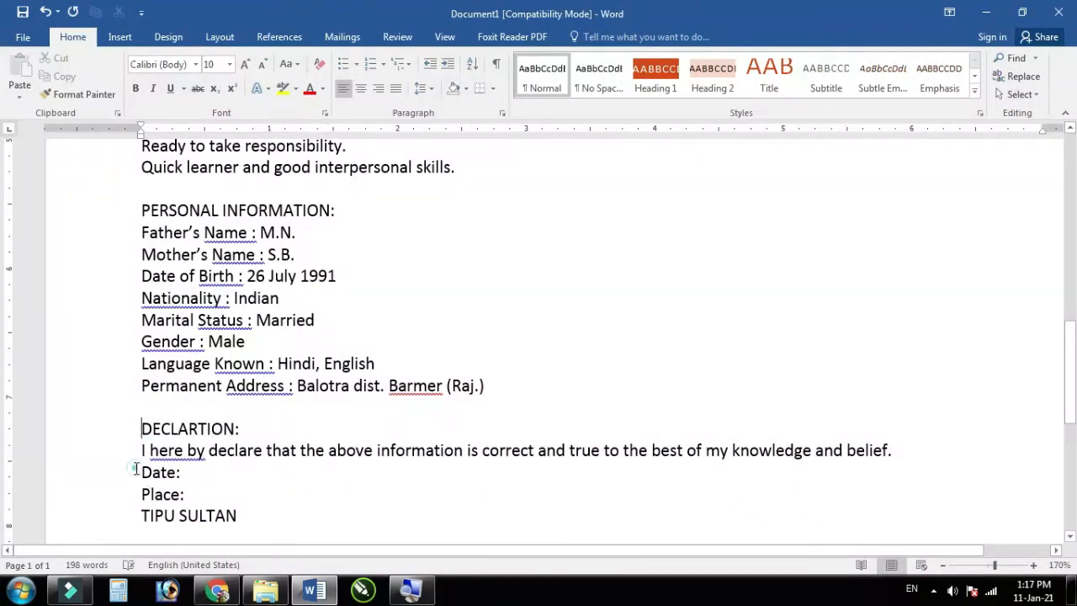
Step: Insert blank lines before the Date, Place and closing name lines, then review the layout
{"action": "left_click", "coordinate": [135, 472]}
{"action": "key", "text": "Return"}
{"action": "left_click", "coordinate": [135, 516]}
{"action": "key", "text": "Return"}
{"action": "scroll", "coordinate": [135, 504], "scroll_direction": "down", "scroll_amount": 2}
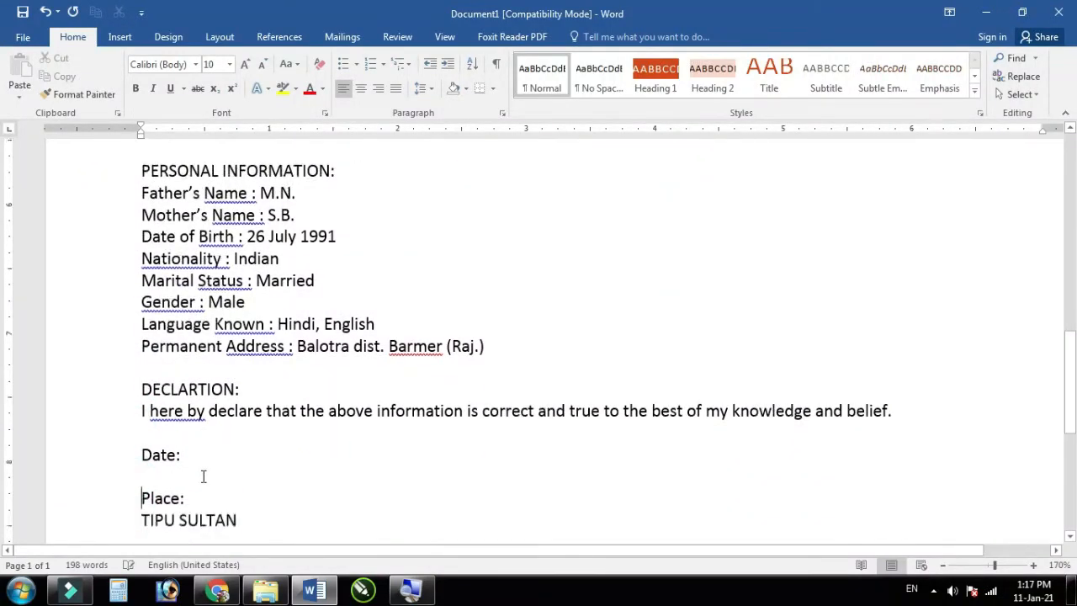
{"action": "left_click", "coordinate": [138, 434]}
{"action": "key", "text": "Return"}
{"action": "scroll", "coordinate": [359, 464], "scroll_direction": "up", "scroll_amount": 10}
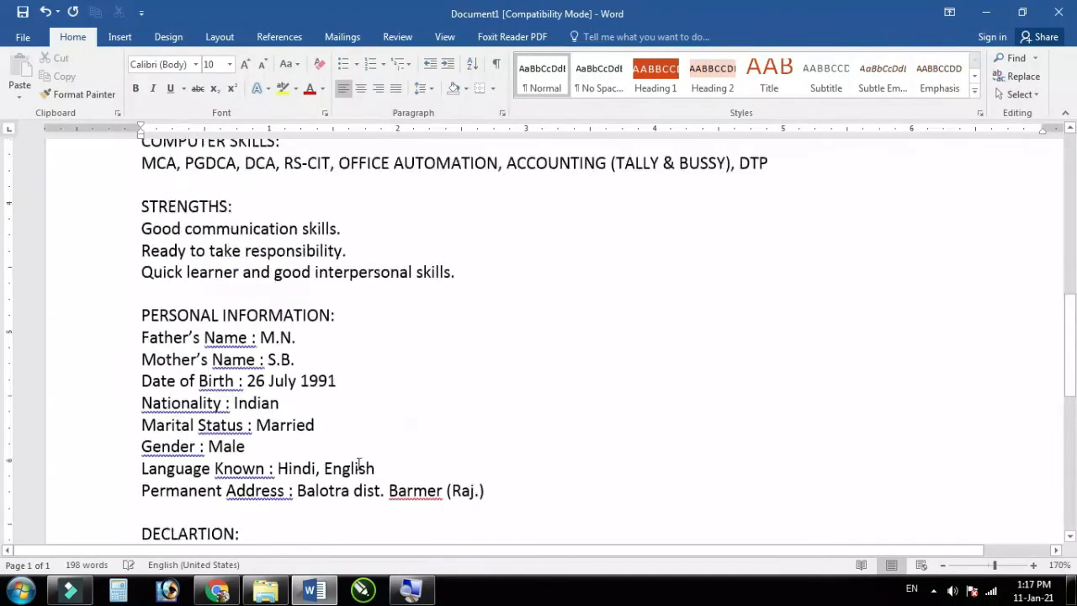
{"action": "scroll", "coordinate": [359, 462], "scroll_direction": "up", "scroll_amount": 2}
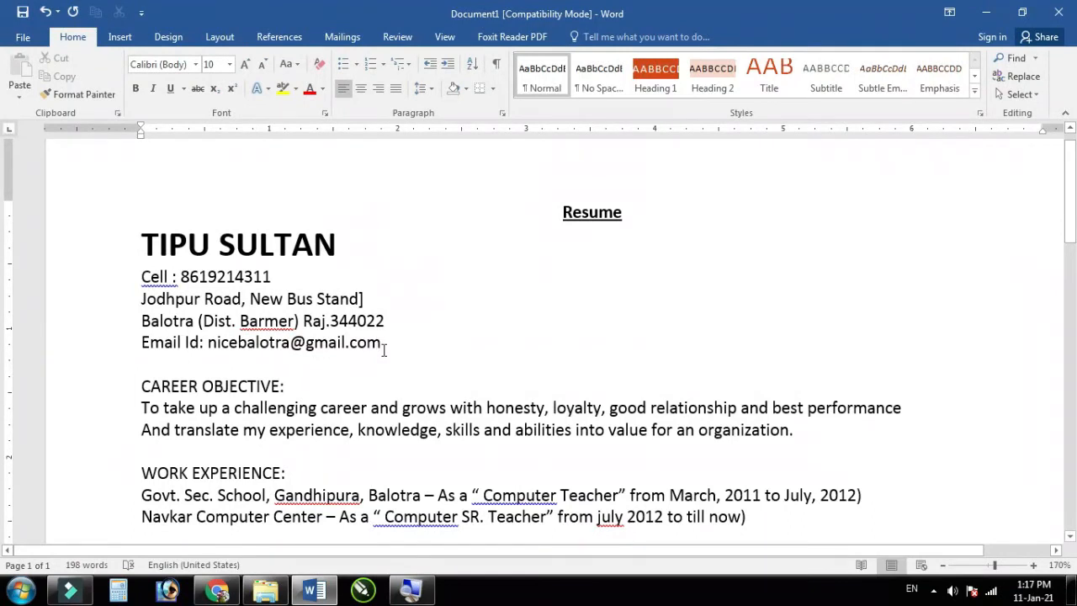
{"action": "scroll", "coordinate": [328, 365], "scroll_direction": "down", "scroll_amount": 2}
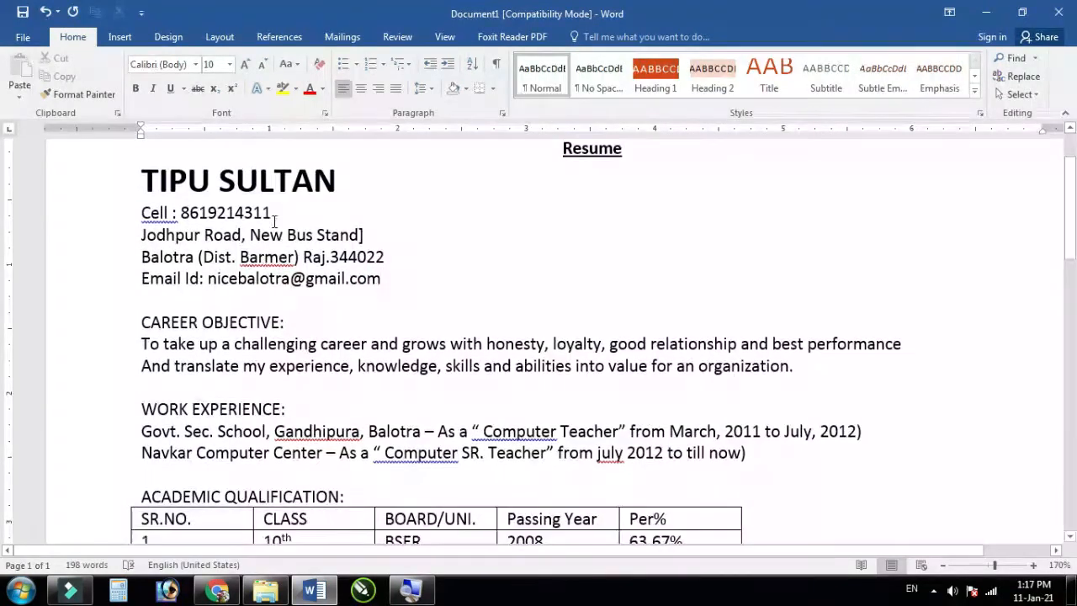
{"action": "scroll", "coordinate": [225, 221], "scroll_direction": "up", "scroll_amount": 2}
{"action": "left_click_drag", "start_coordinate": [284, 278], "coordinate": [138, 275]}
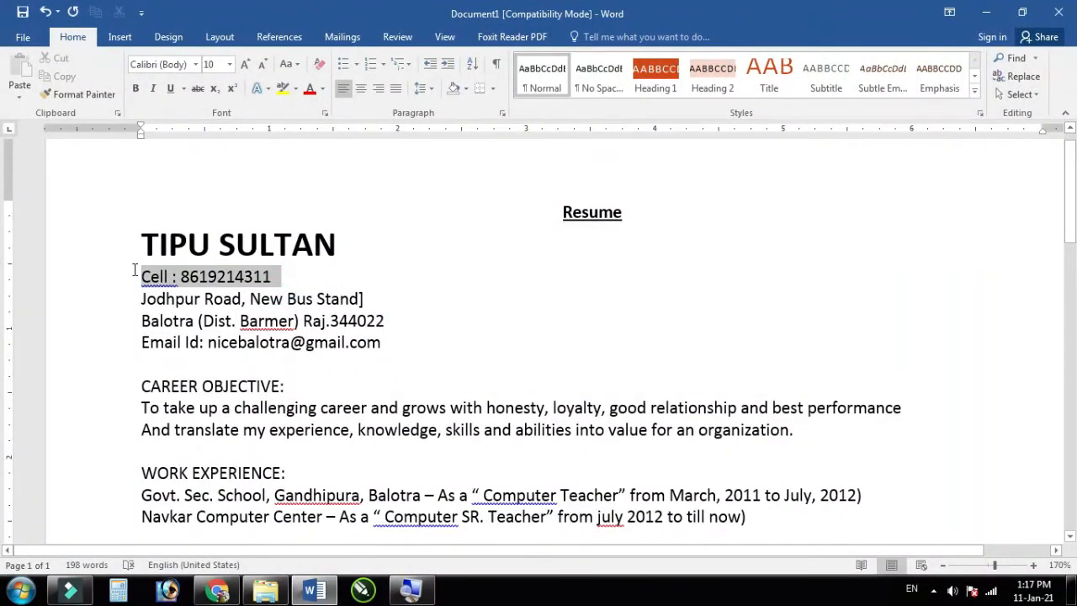
Step: Make the Cell contact line bold and two font sizes larger
{"action": "left_click", "coordinate": [135, 88]}
{"action": "left_click", "coordinate": [246, 65]}
{"action": "left_click", "coordinate": [245, 65]}
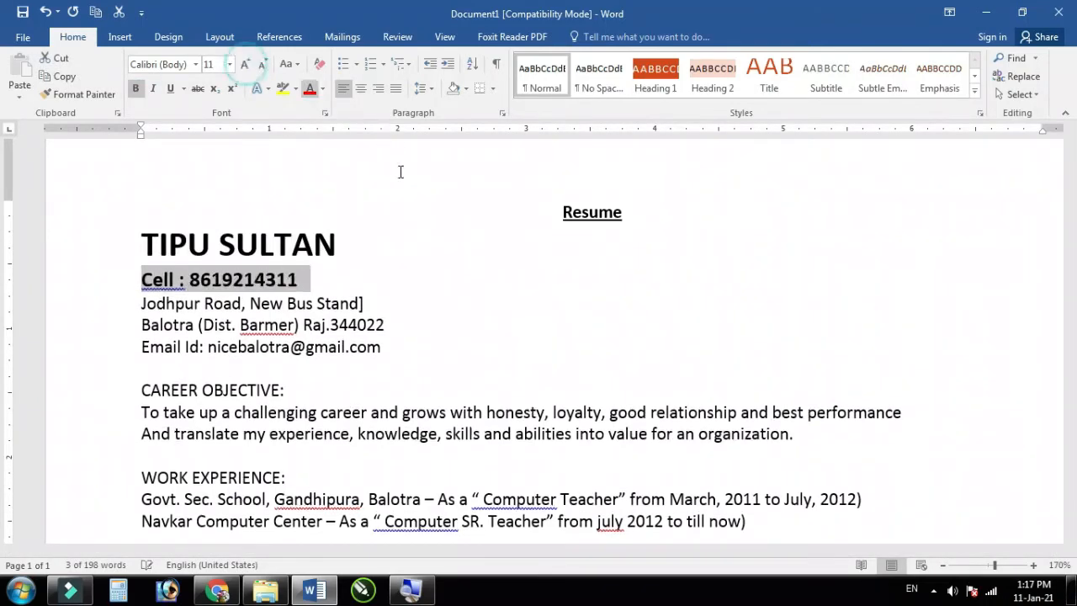
{"action": "left_click", "coordinate": [408, 369]}
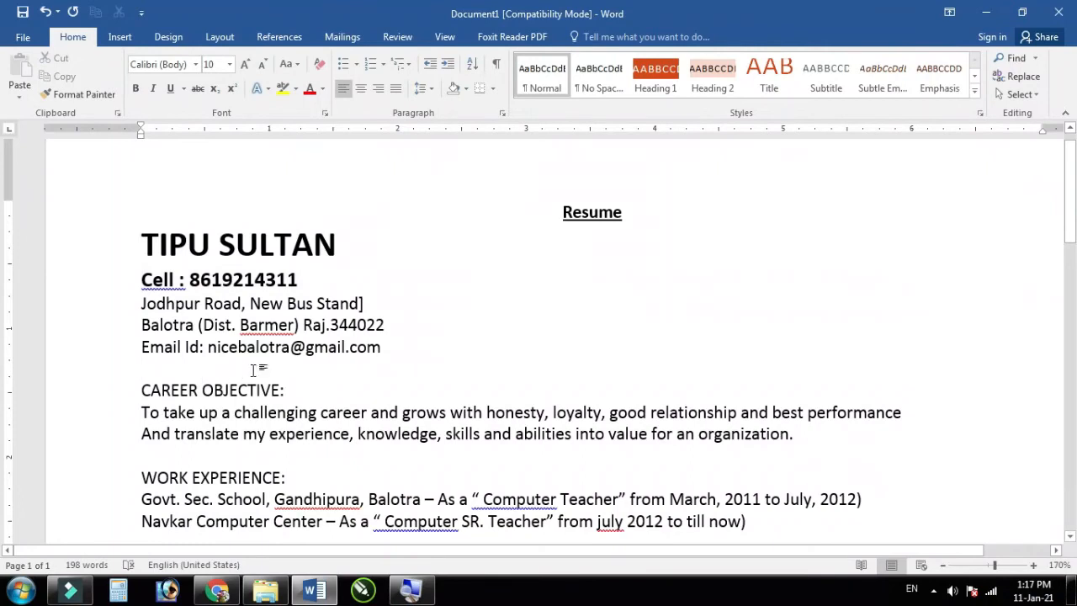
Step: Make the CAREER OBJECTIVE heading bold, 12 pt and underlined
{"action": "scroll", "coordinate": [253, 370], "scroll_direction": "down", "scroll_amount": 2}
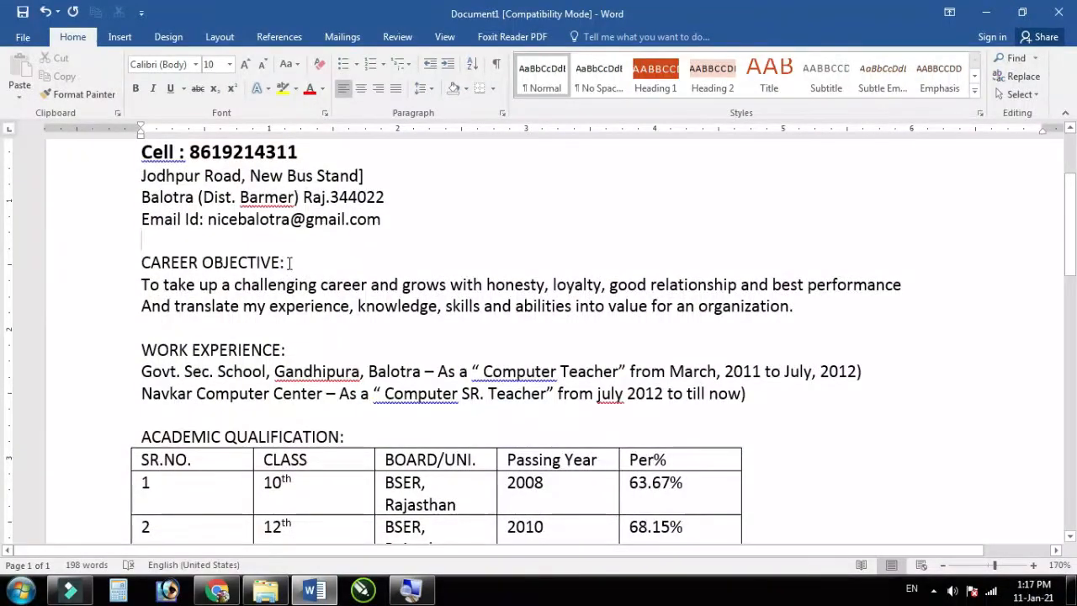
{"action": "left_click_drag", "start_coordinate": [289, 264], "coordinate": [135, 261]}
{"action": "left_click", "coordinate": [137, 92]}
{"action": "left_click", "coordinate": [245, 64]}
{"action": "left_click", "coordinate": [245, 65]}
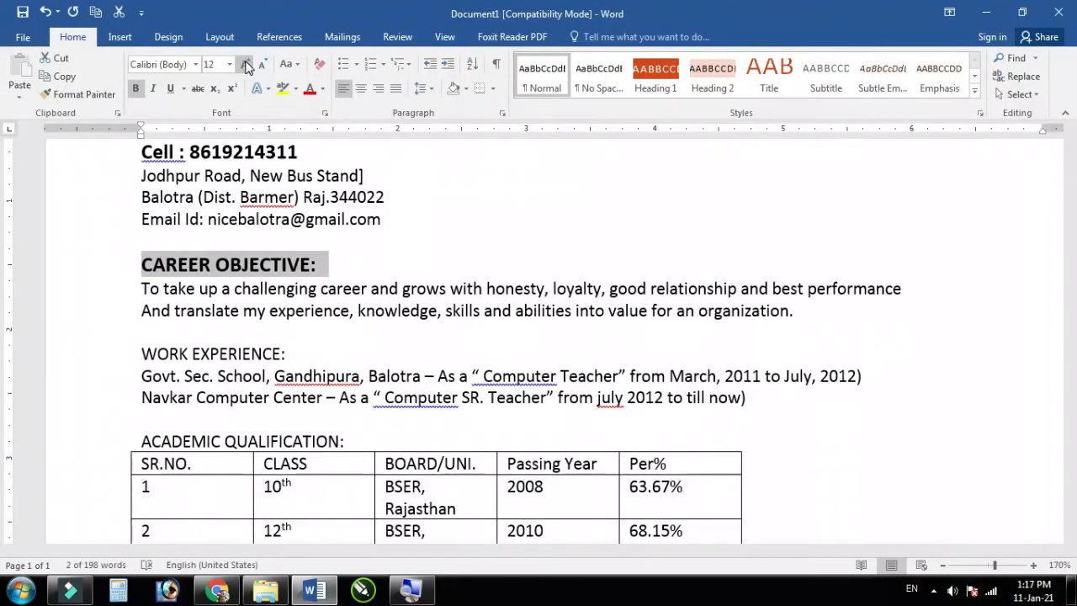
{"action": "left_click", "coordinate": [170, 88]}
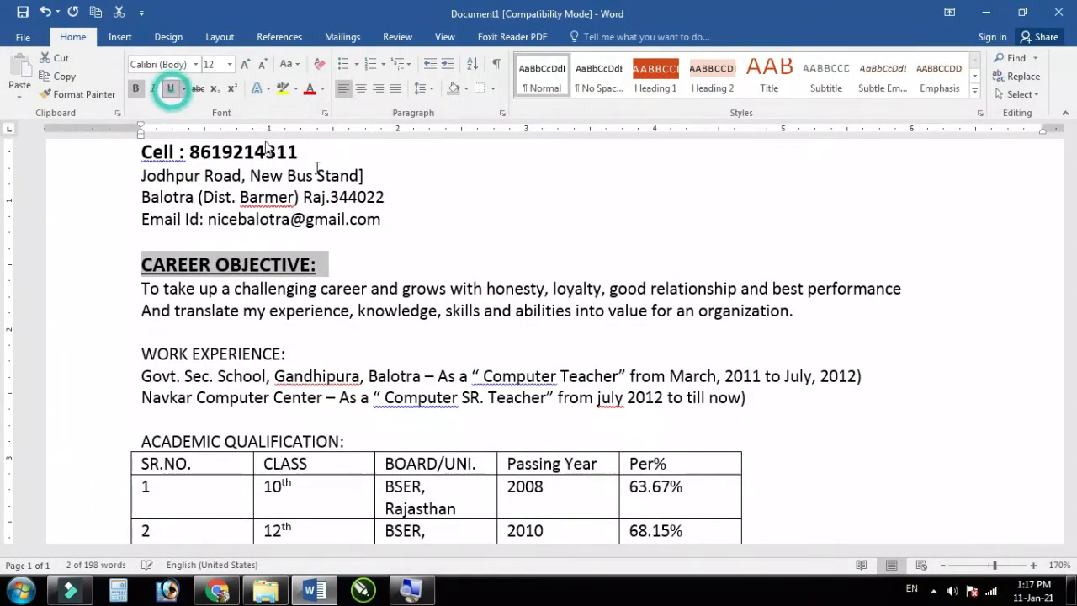
{"action": "left_click", "coordinate": [339, 278]}
Step: Make the WORK EXPERIENCE heading bold, 12 pt and underlined
{"action": "scroll", "coordinate": [328, 282], "scroll_direction": "down", "scroll_amount": 2}
{"action": "left_click", "coordinate": [283, 285]}
{"action": "left_click_drag", "start_coordinate": [227, 282], "coordinate": [141, 288]}
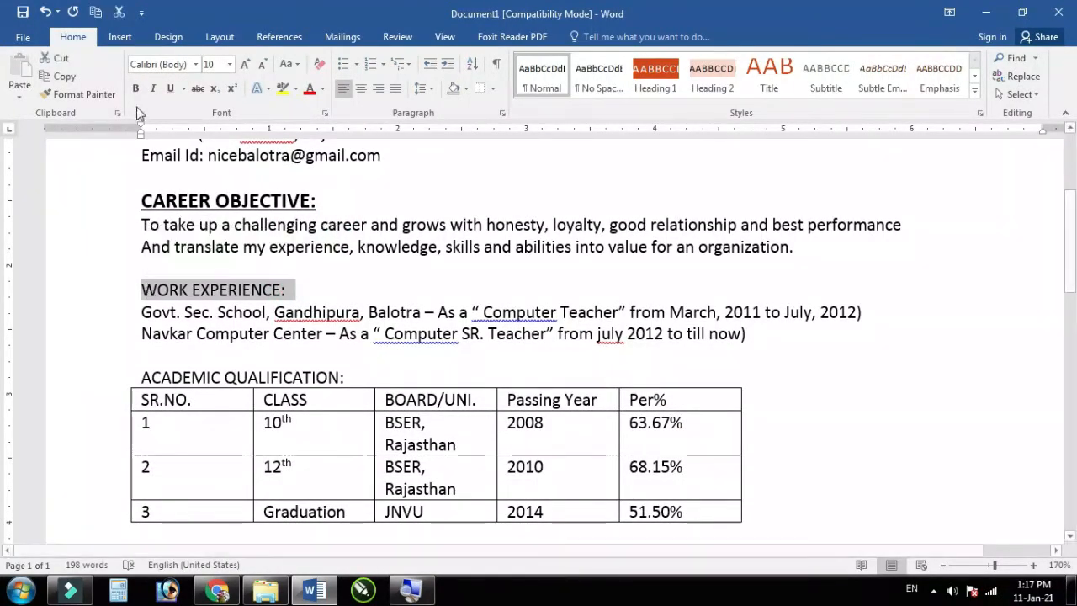
{"action": "left_click", "coordinate": [135, 89]}
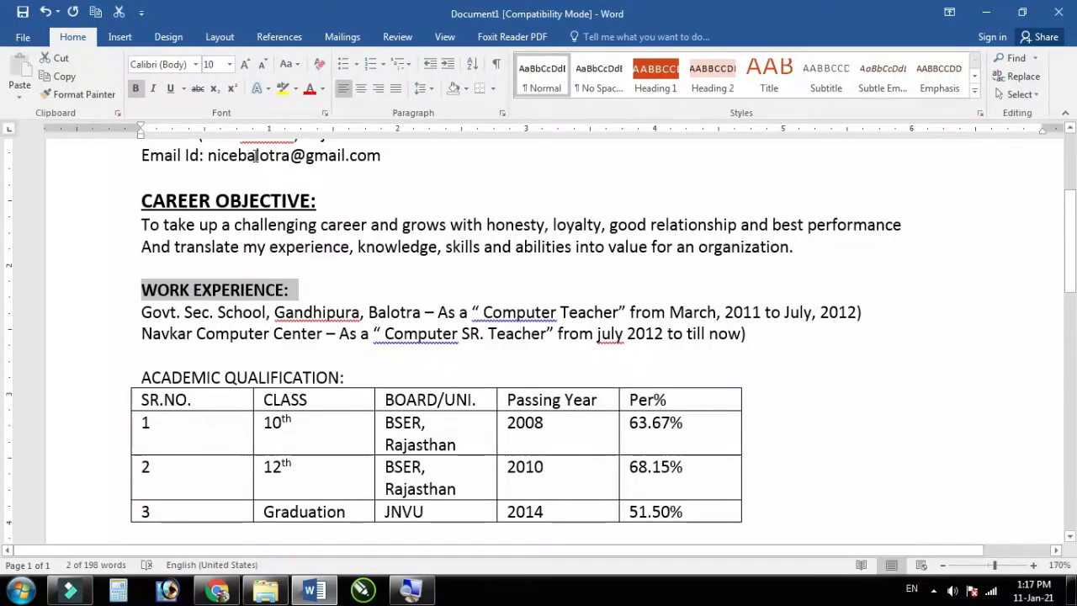
{"action": "left_click", "coordinate": [245, 65]}
{"action": "left_click", "coordinate": [245, 64]}
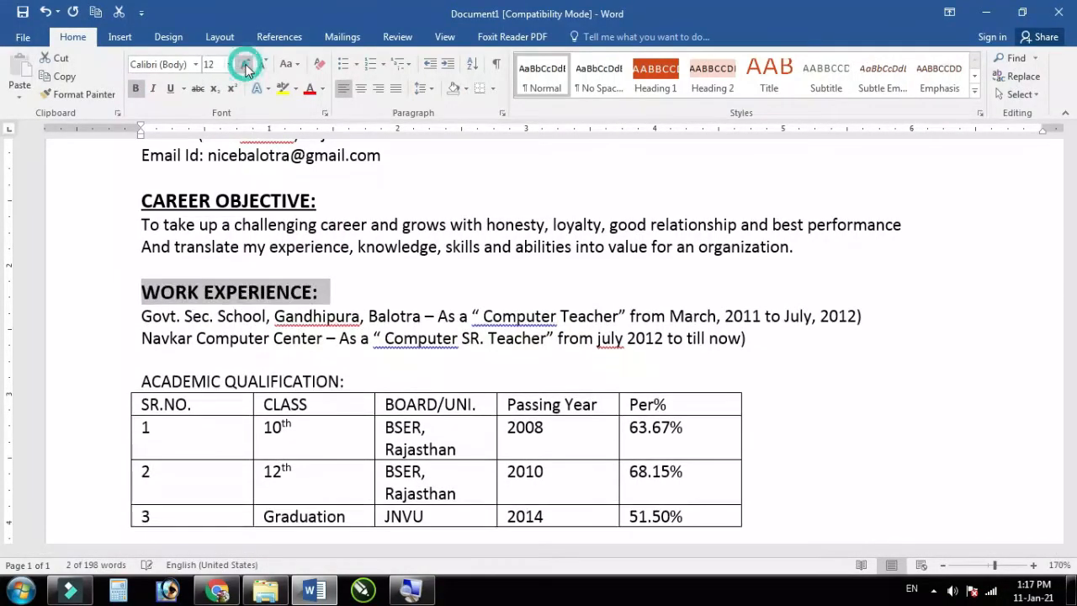
{"action": "left_click", "coordinate": [267, 200]}
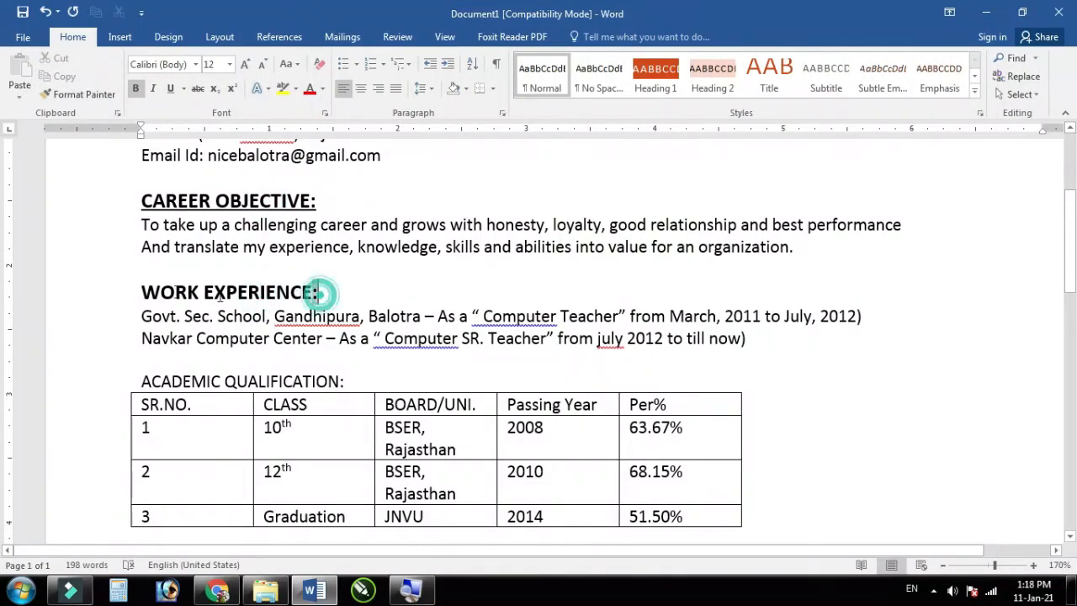
{"action": "left_click_drag", "start_coordinate": [316, 292], "coordinate": [125, 289]}
{"action": "left_click", "coordinate": [170, 88]}
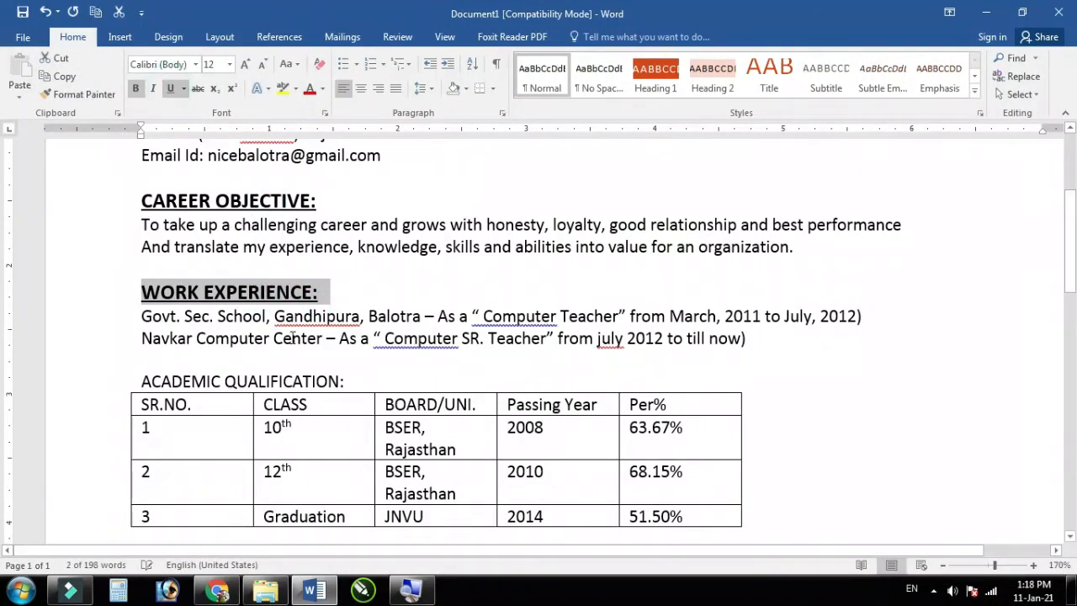
{"action": "scroll", "coordinate": [183, 291], "scroll_direction": "down", "scroll_amount": 3}
Step: Check the table's Design and Layout options, then drag the qualification table wider and taller
{"action": "left_click", "coordinate": [178, 274]}
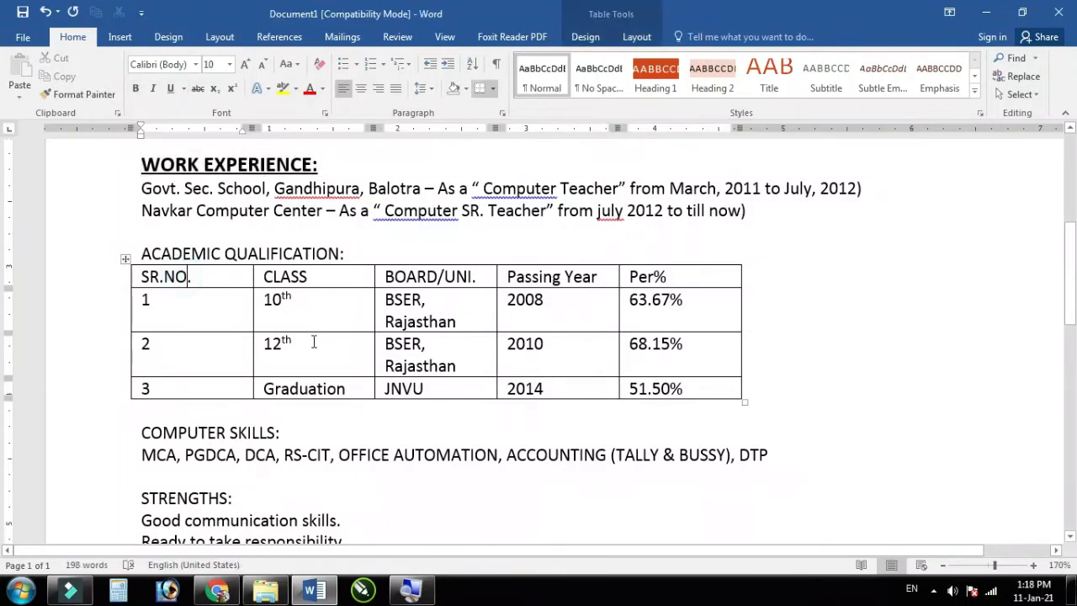
{"action": "scroll", "coordinate": [250, 343], "scroll_direction": "down", "scroll_amount": 4}
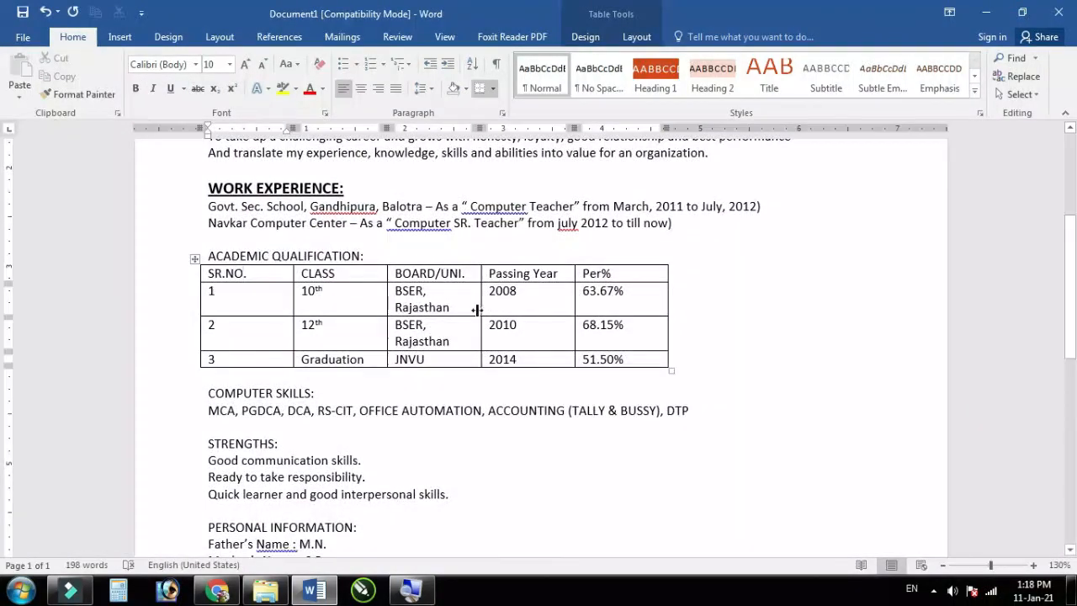
{"action": "left_click", "coordinate": [585, 37]}
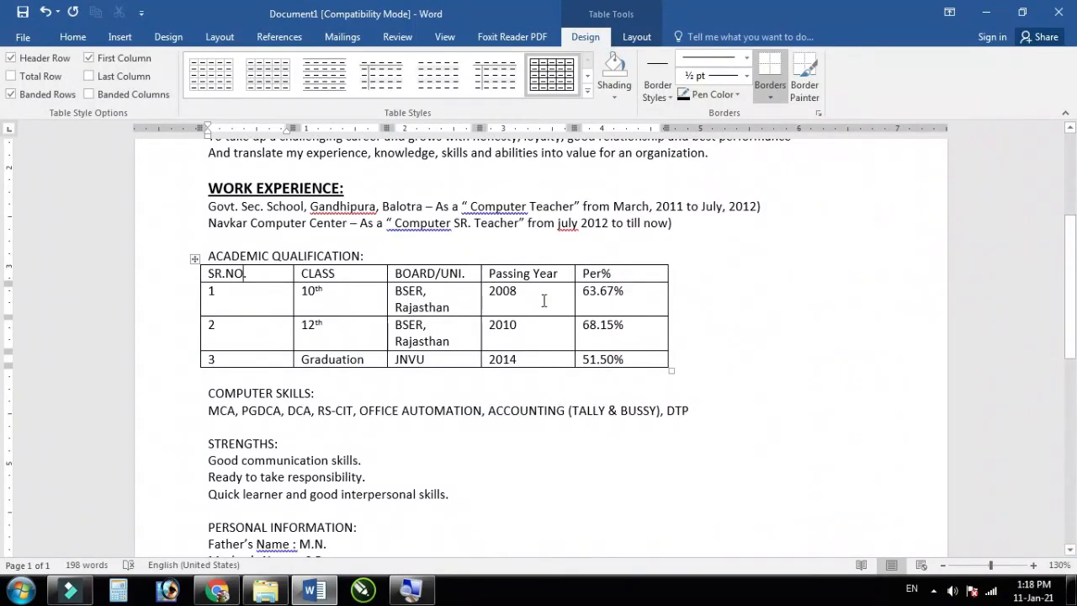
{"action": "left_click", "coordinate": [637, 37]}
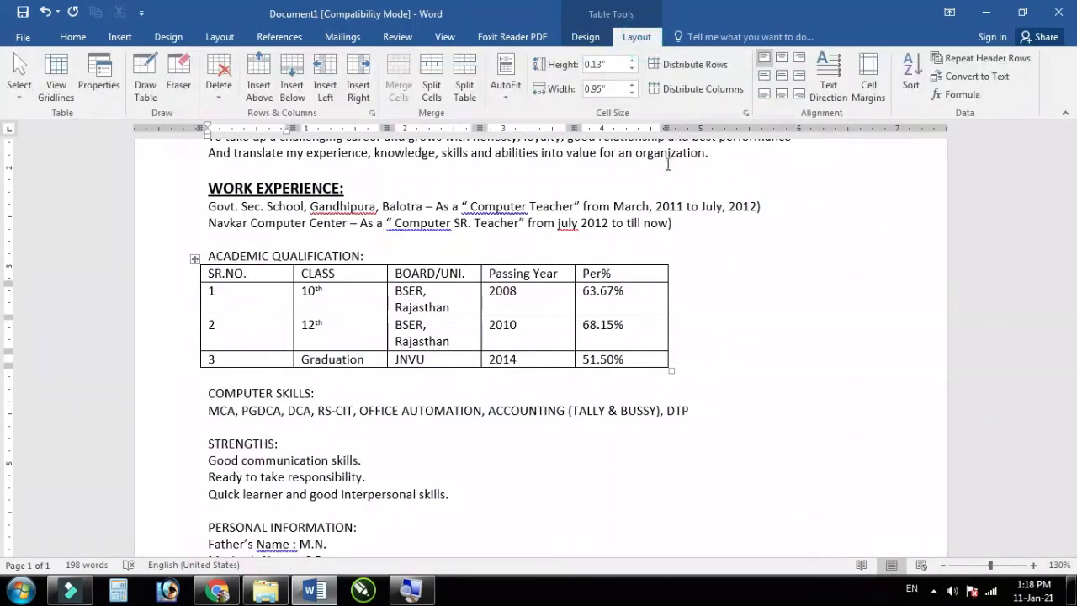
{"action": "left_click", "coordinate": [673, 373]}
{"action": "left_click", "coordinate": [644, 347]}
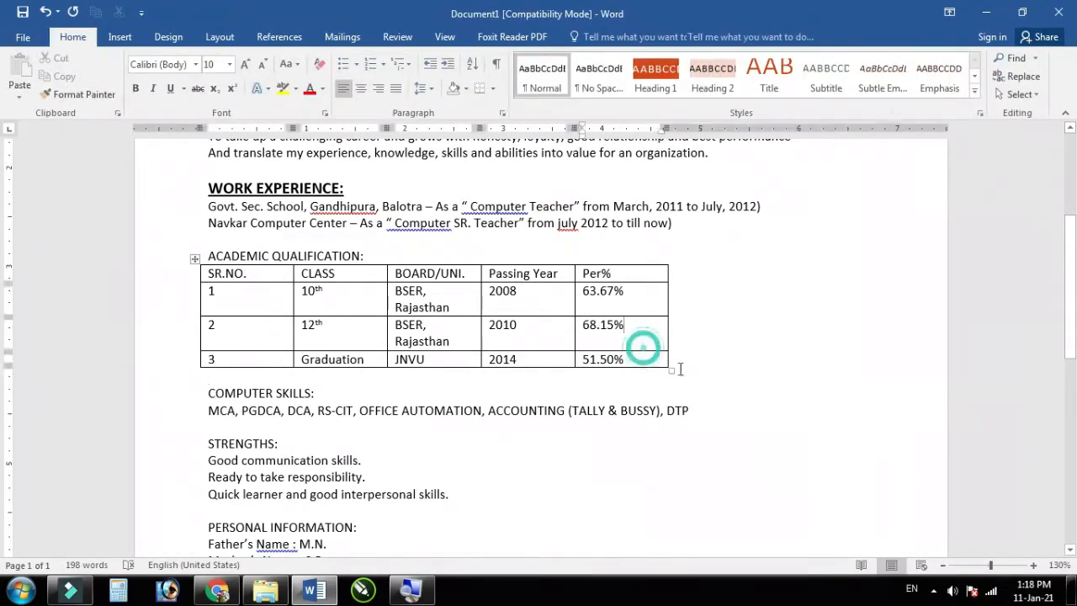
{"action": "left_click_drag", "start_coordinate": [673, 370], "coordinate": [899, 388]}
Step: Select the table's first four columns and open their table context menu, then dismiss it
{"action": "left_click", "coordinate": [278, 281]}
{"action": "left_click_drag", "start_coordinate": [204, 278], "coordinate": [789, 376]}
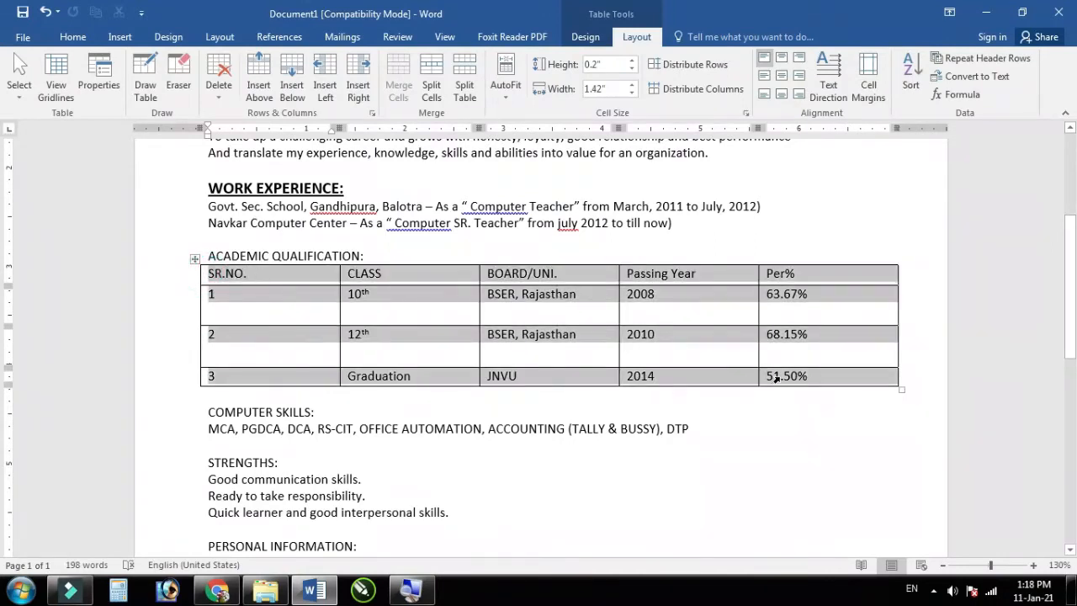
{"action": "right_click", "coordinate": [544, 305]}
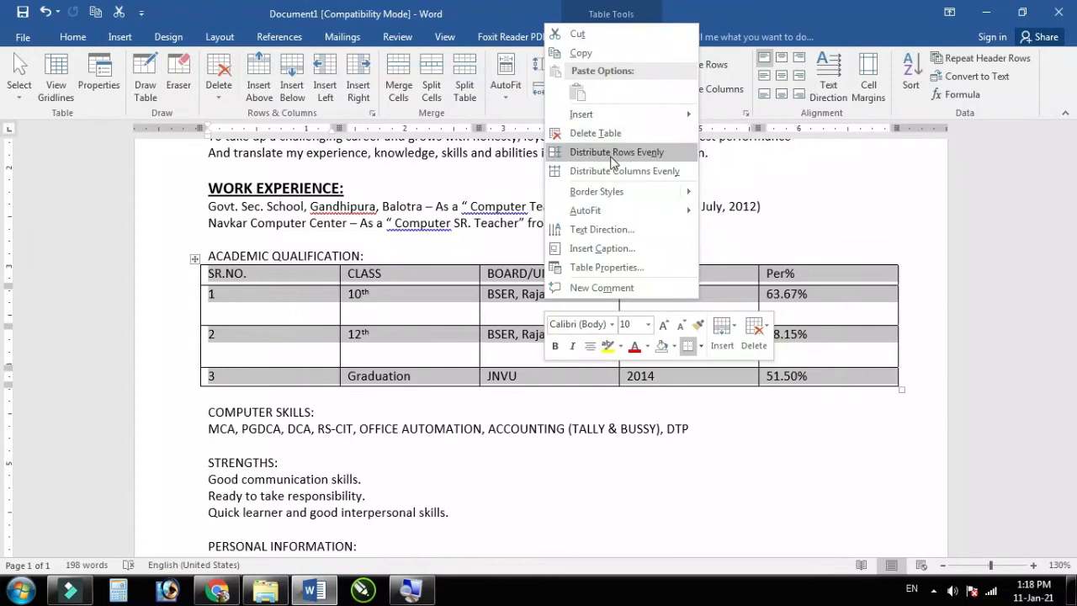
{"action": "left_click", "coordinate": [421, 354]}
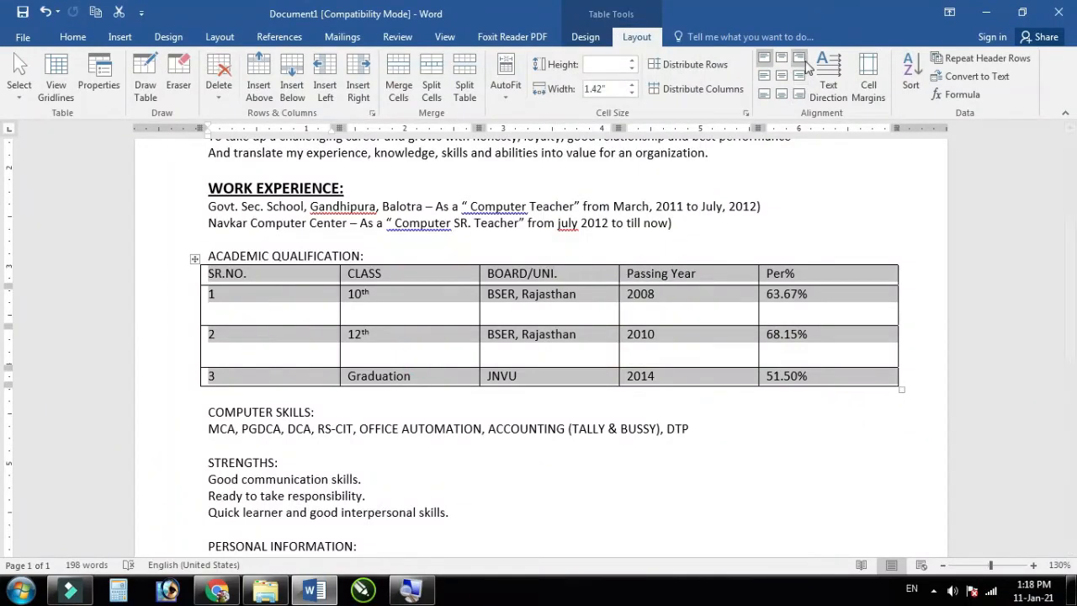
Step: Centre the table text and narrow the SR.NO. and CLASS columns, widening BOARD/UNI
{"action": "left_click", "coordinate": [786, 77]}
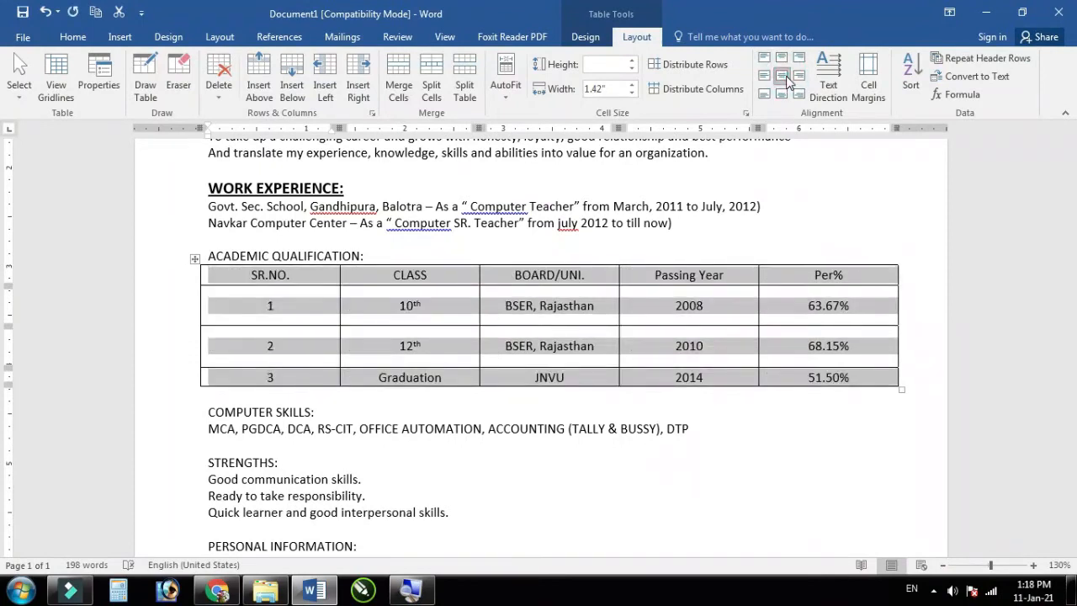
{"action": "left_click", "coordinate": [342, 302]}
{"action": "left_click_drag", "start_coordinate": [340, 304], "coordinate": [262, 294]}
{"action": "left_click_drag", "start_coordinate": [479, 301], "coordinate": [392, 305]}
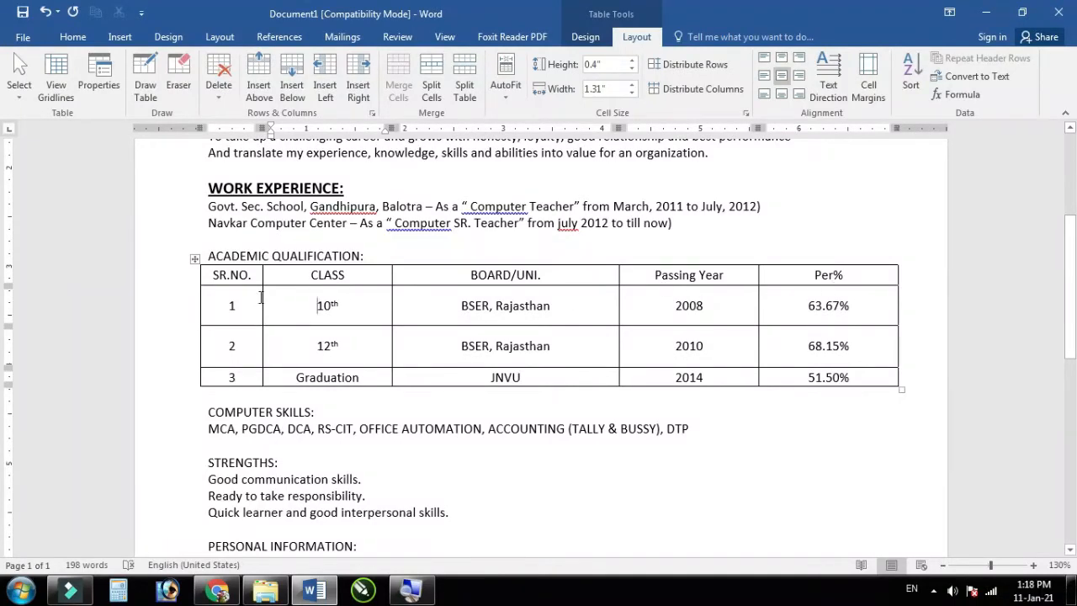
{"action": "left_click_drag", "start_coordinate": [214, 272], "coordinate": [274, 275]}
{"action": "left_click_drag", "start_coordinate": [378, 253], "coordinate": [240, 256]}
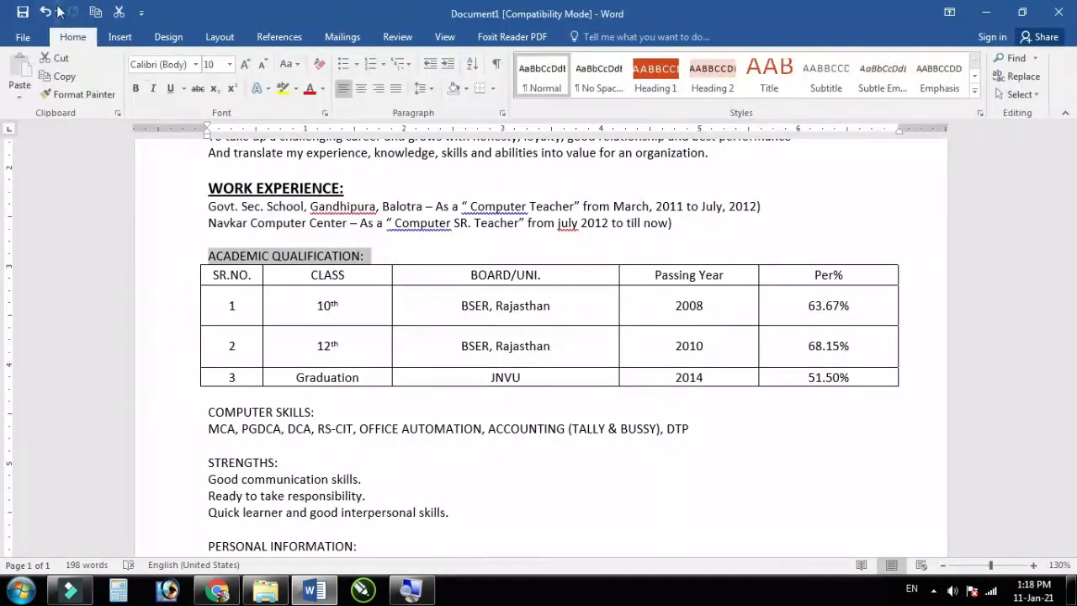
Step: Make the ACADEMIC QUALIFICATION heading bold, underlined and 12 pt
{"action": "left_click", "coordinate": [135, 89]}
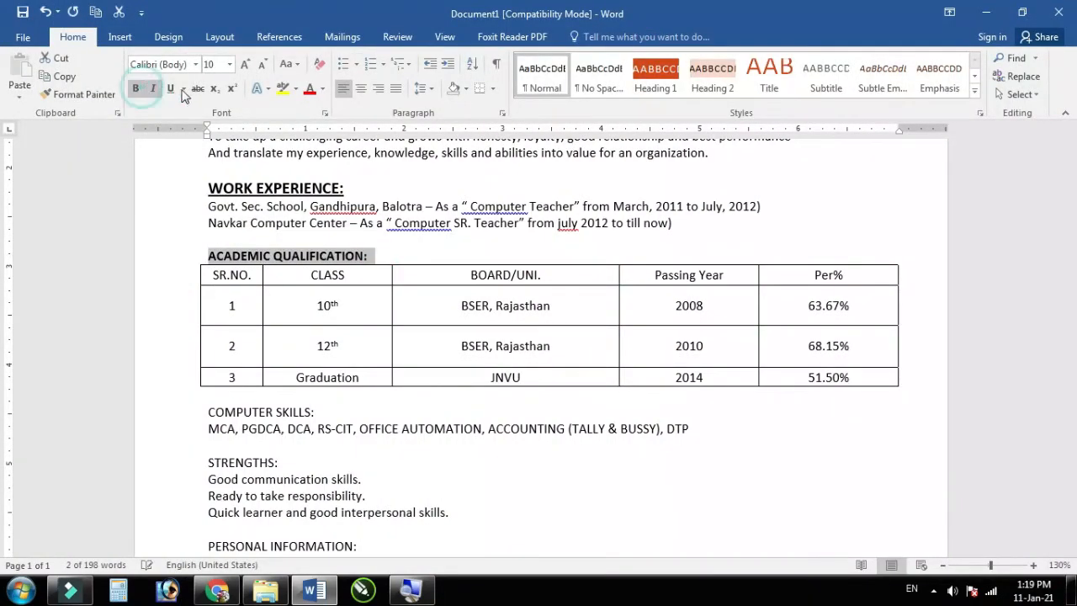
{"action": "left_click", "coordinate": [171, 88]}
{"action": "left_click", "coordinate": [244, 65]}
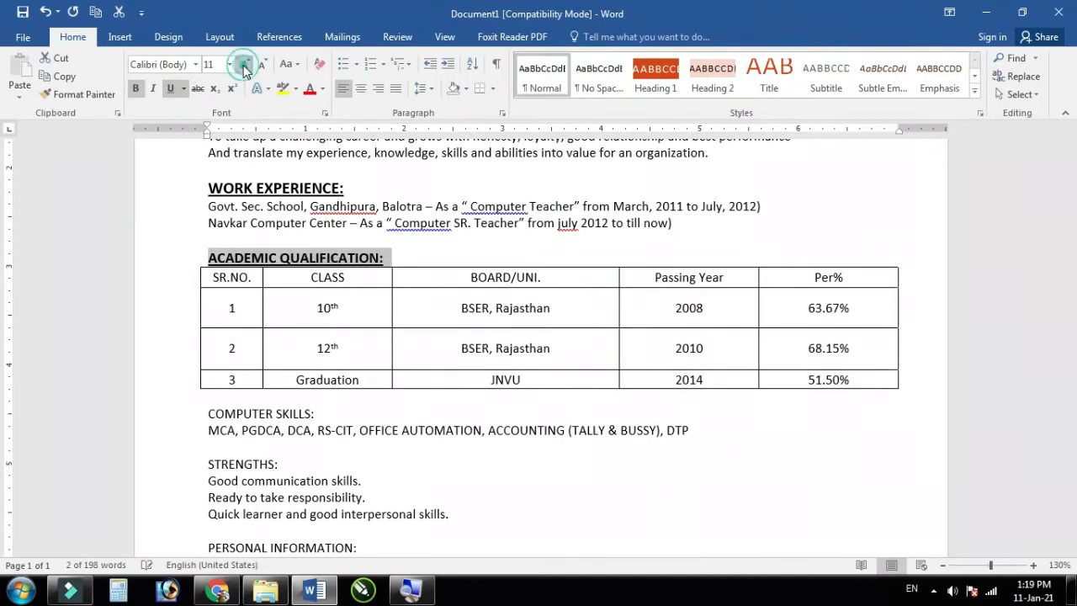
{"action": "left_click", "coordinate": [244, 64]}
Step: Make the qualification table's header row bold and one size larger
{"action": "left_click", "coordinate": [286, 351]}
{"action": "left_click_drag", "start_coordinate": [211, 287], "coordinate": [831, 278]}
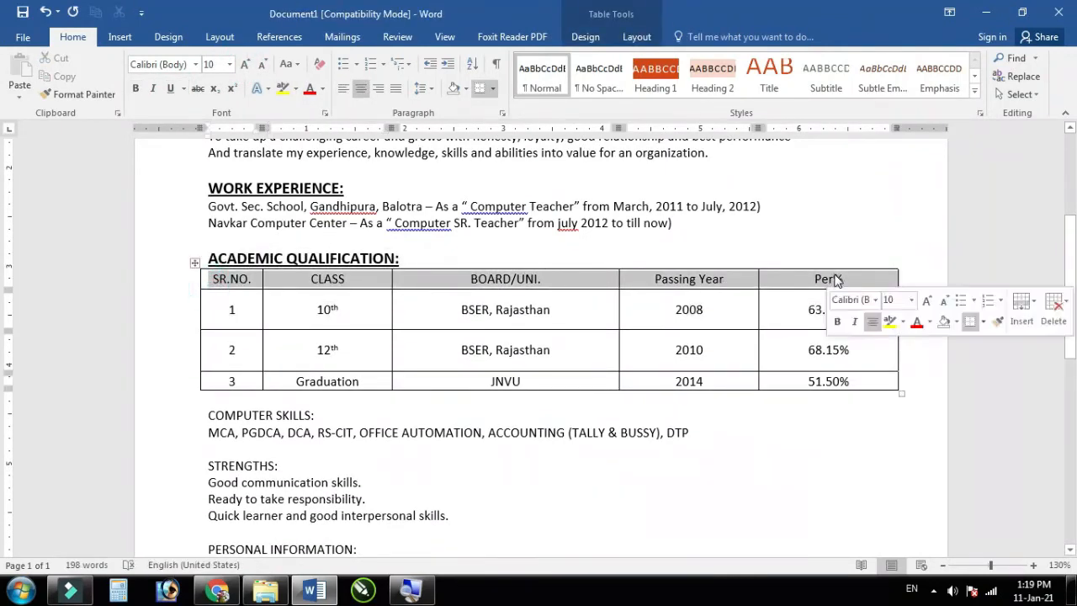
{"action": "left_click", "coordinate": [137, 88]}
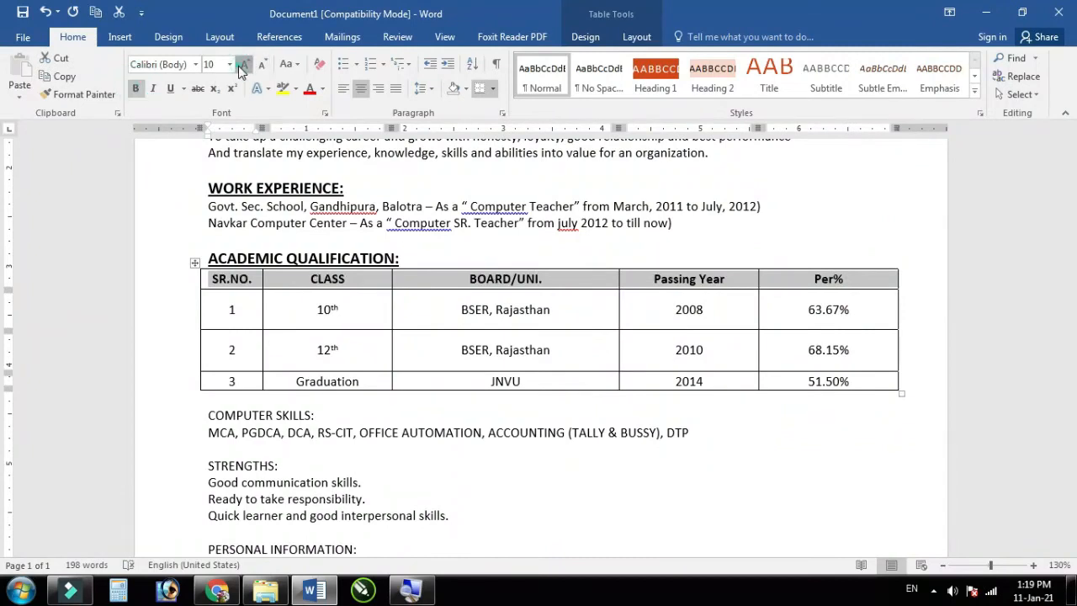
{"action": "left_click", "coordinate": [243, 65]}
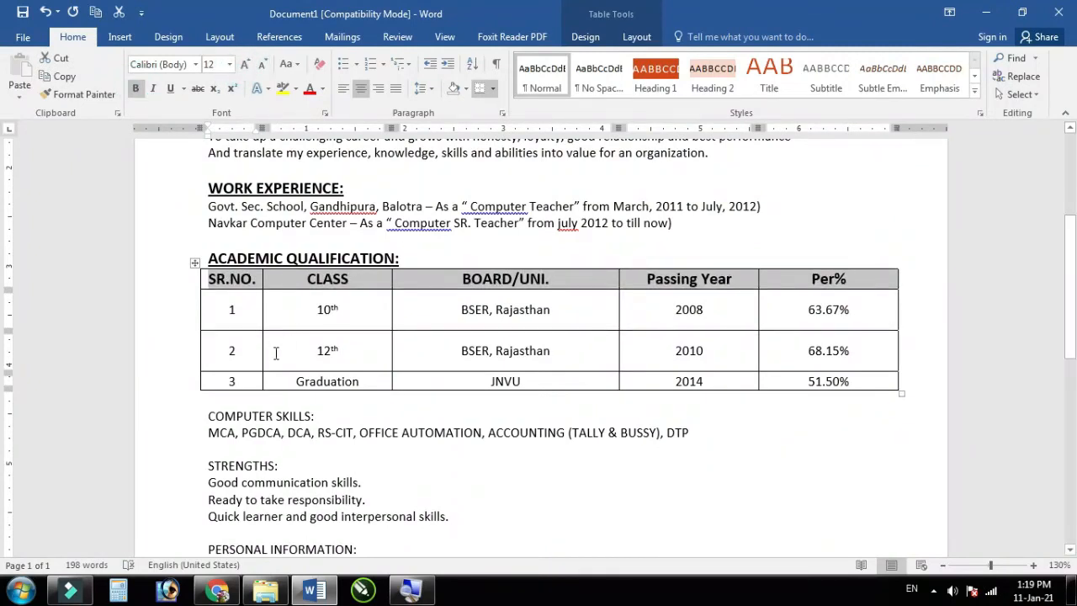
{"action": "left_click", "coordinate": [273, 352]}
{"action": "left_click", "coordinate": [225, 313]}
{"action": "scroll", "coordinate": [463, 379], "scroll_direction": "down", "scroll_amount": 3}
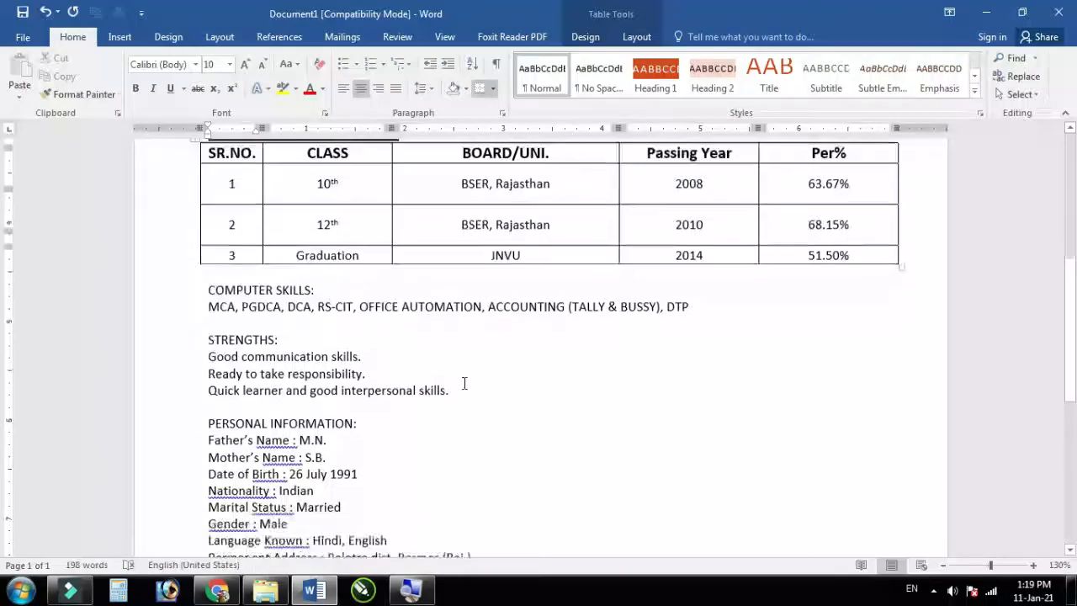
Step: Make the COMPUTER SKILLS heading bold, 12 pt and underlined
{"action": "left_click_drag", "start_coordinate": [329, 277], "coordinate": [208, 275]}
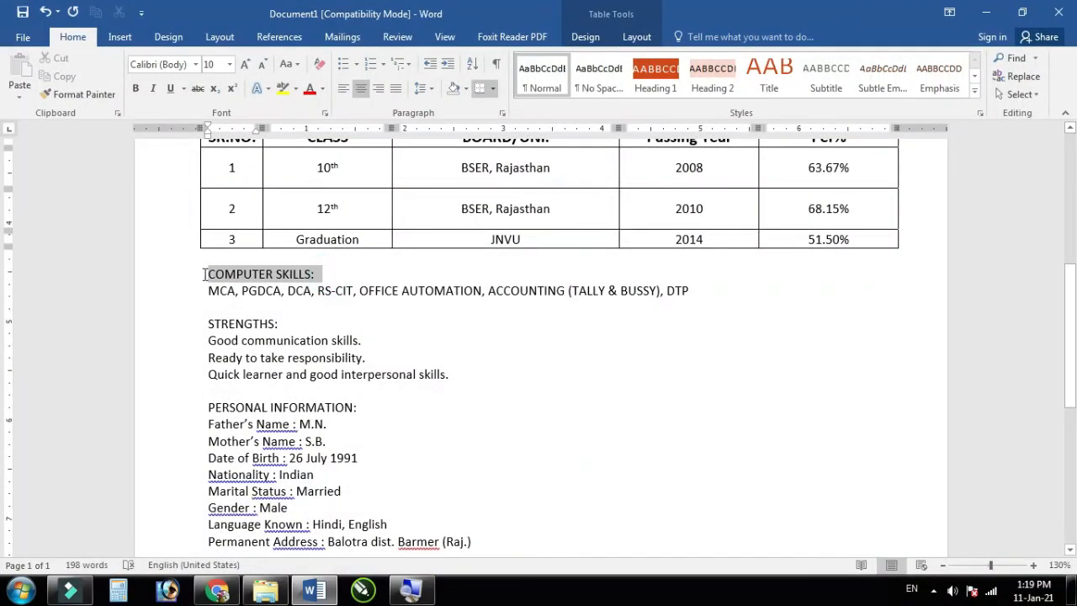
{"action": "scroll", "coordinate": [195, 165], "scroll_direction": "up", "scroll_amount": 4, "text": "ctrl"}
{"action": "left_click", "coordinate": [136, 88]}
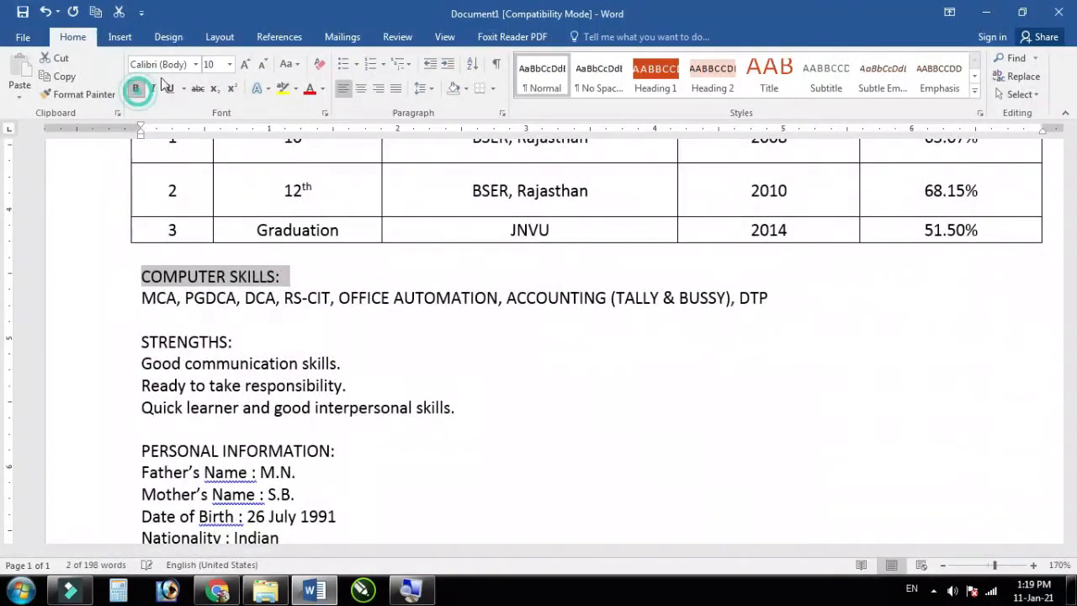
{"action": "left_click", "coordinate": [245, 66]}
{"action": "left_click", "coordinate": [244, 66]}
{"action": "left_click", "coordinate": [170, 87]}
Step: Make the STRENGTHS heading bold, underlined and larger
{"action": "scroll", "coordinate": [248, 330], "scroll_direction": "down", "scroll_amount": 1}
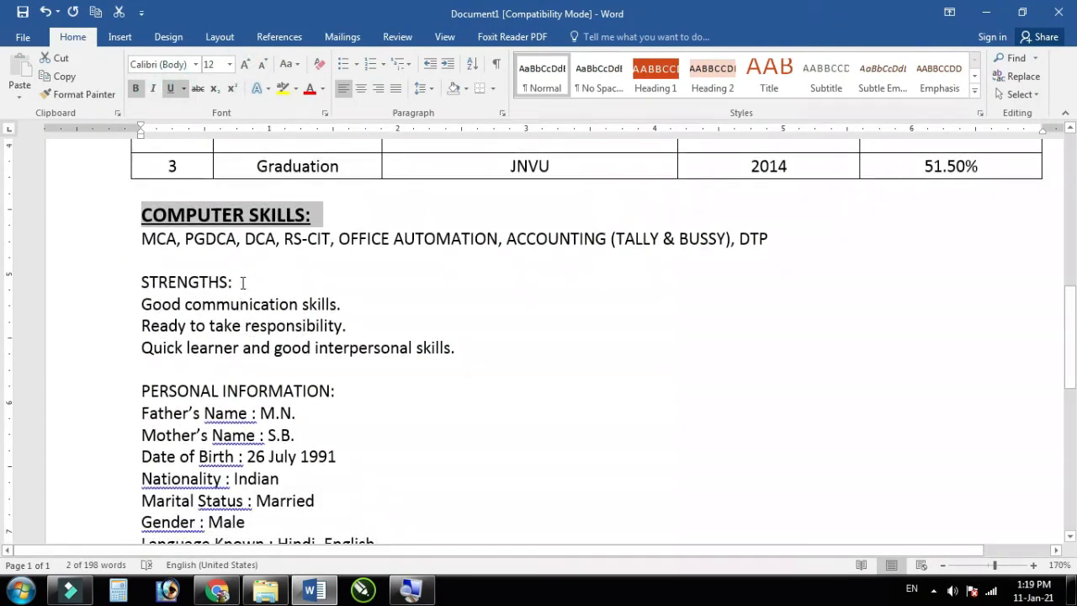
{"action": "left_click_drag", "start_coordinate": [243, 283], "coordinate": [138, 280]}
{"action": "left_click", "coordinate": [136, 87]}
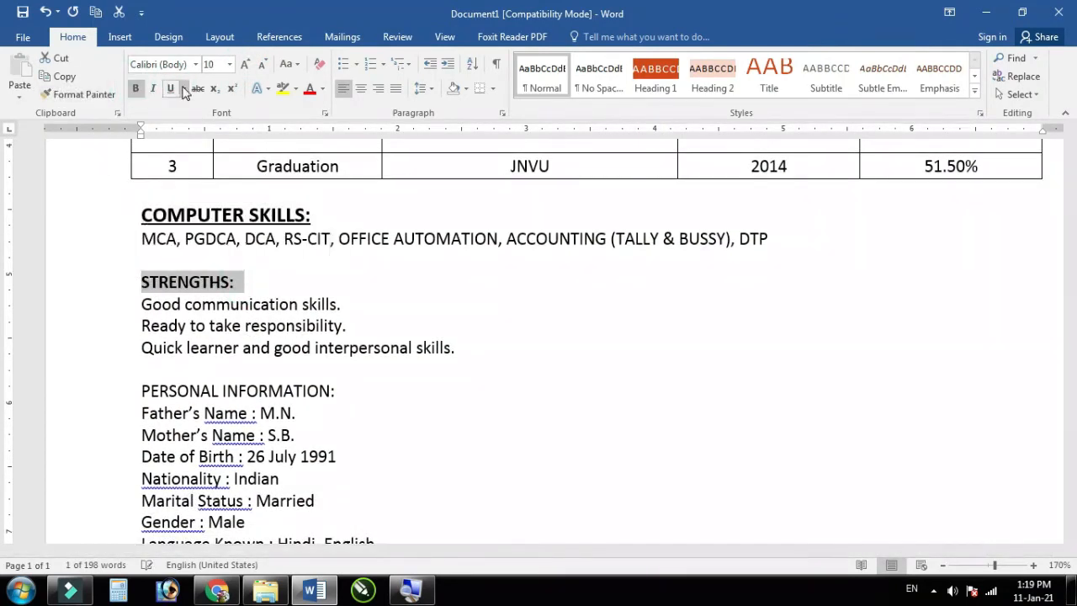
{"action": "left_click", "coordinate": [171, 88]}
{"action": "left_click", "coordinate": [244, 65]}
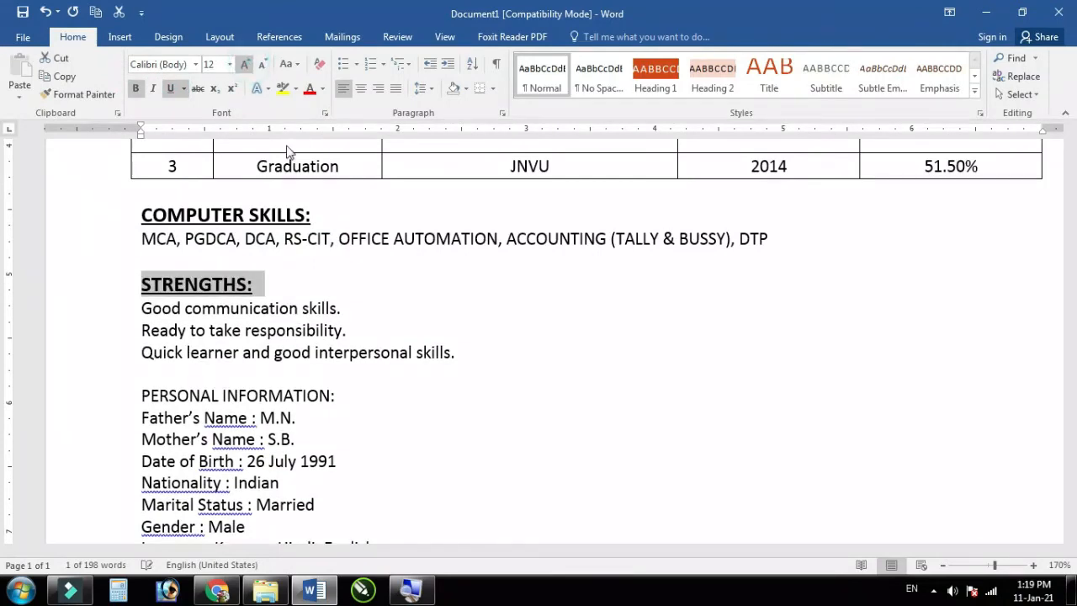
{"action": "scroll", "coordinate": [354, 351], "scroll_direction": "down", "scroll_amount": 1}
{"action": "left_click", "coordinate": [322, 315]}
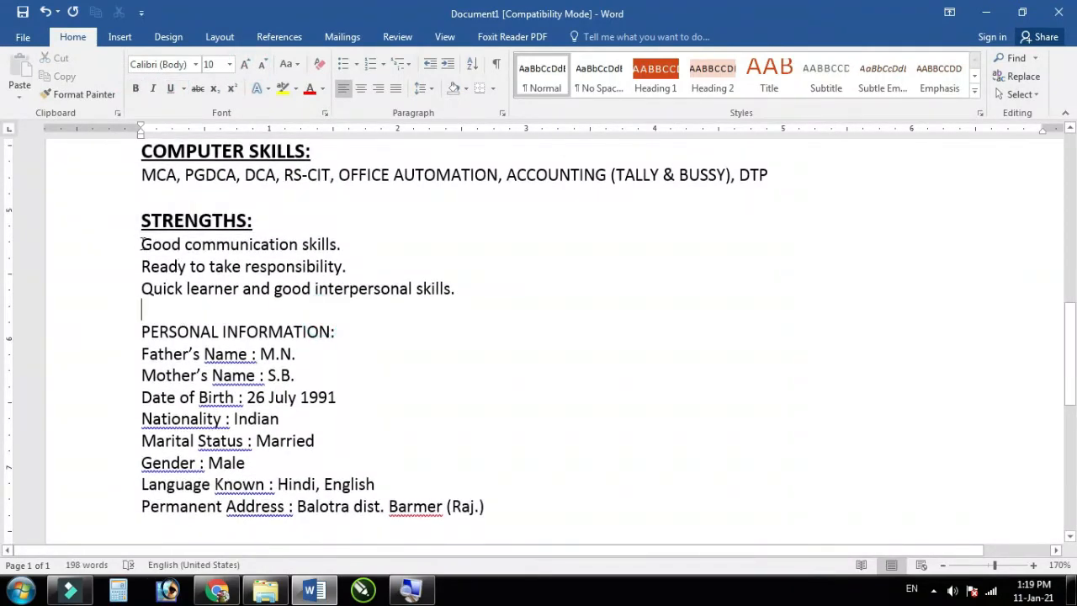
Step: Make the PERSONAL INFORMATION: heading bold, 12 pt and underlined
{"action": "left_click_drag", "start_coordinate": [357, 331], "coordinate": [138, 331]}
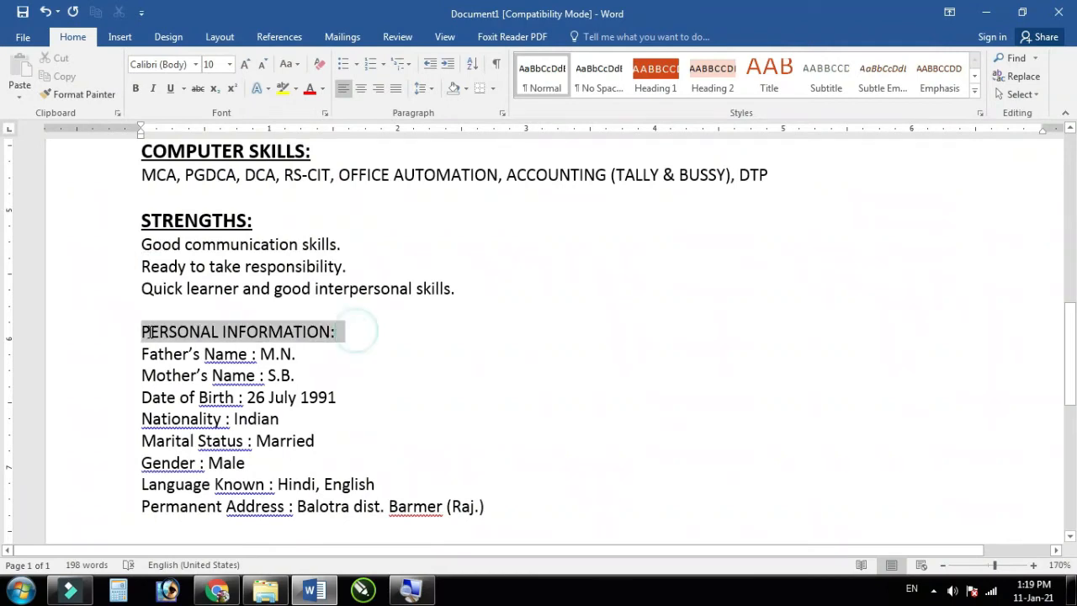
{"action": "left_click", "coordinate": [135, 89]}
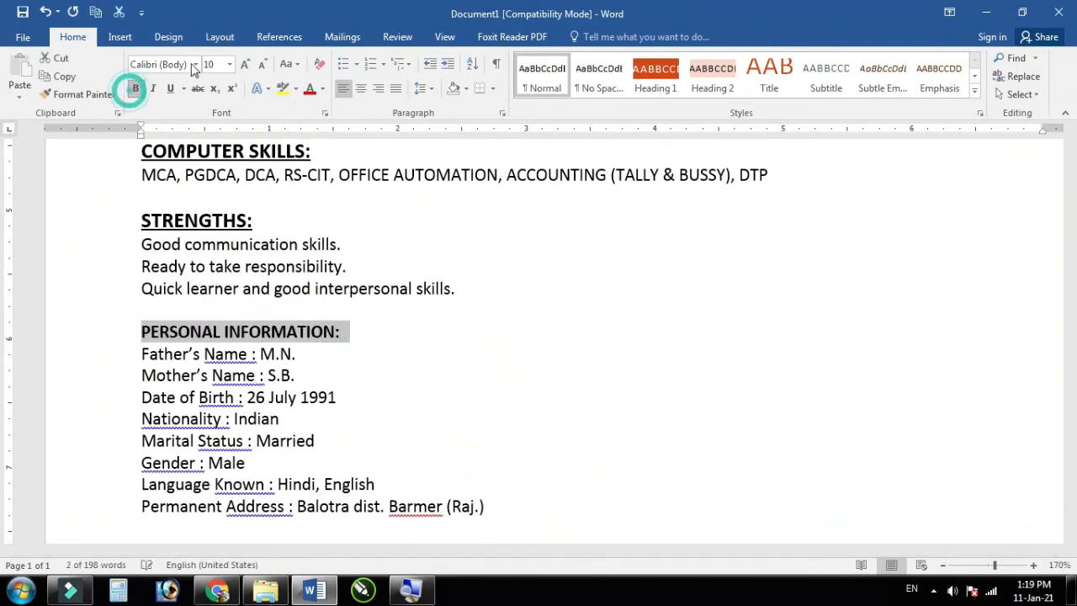
{"action": "left_click", "coordinate": [244, 65]}
{"action": "left_click", "coordinate": [245, 64]}
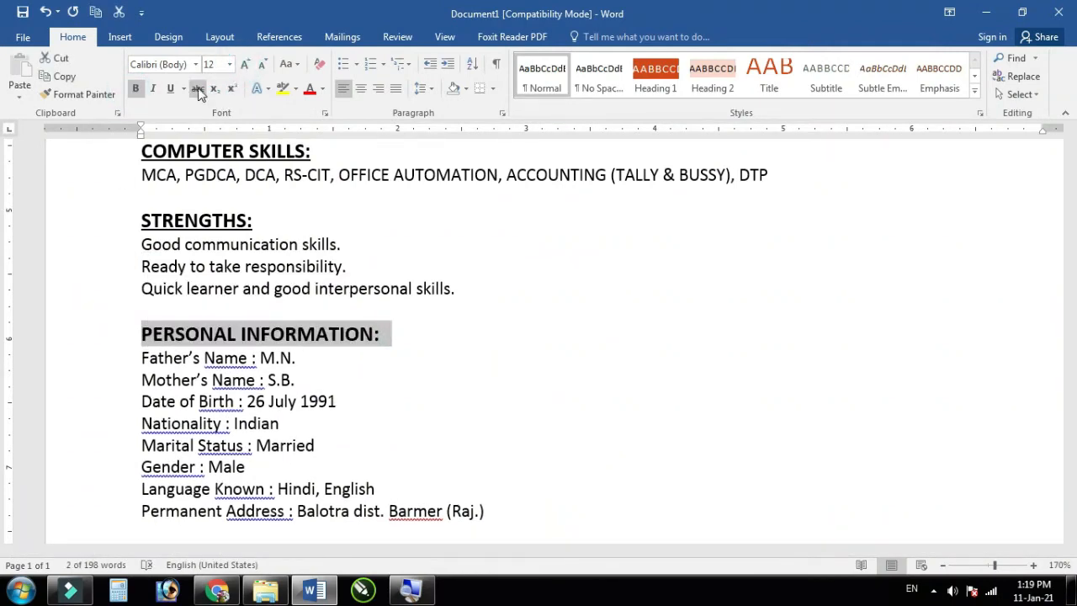
{"action": "left_click", "coordinate": [168, 91]}
{"action": "left_click", "coordinate": [367, 366]}
{"action": "scroll", "coordinate": [364, 367], "scroll_direction": "down", "scroll_amount": 2}
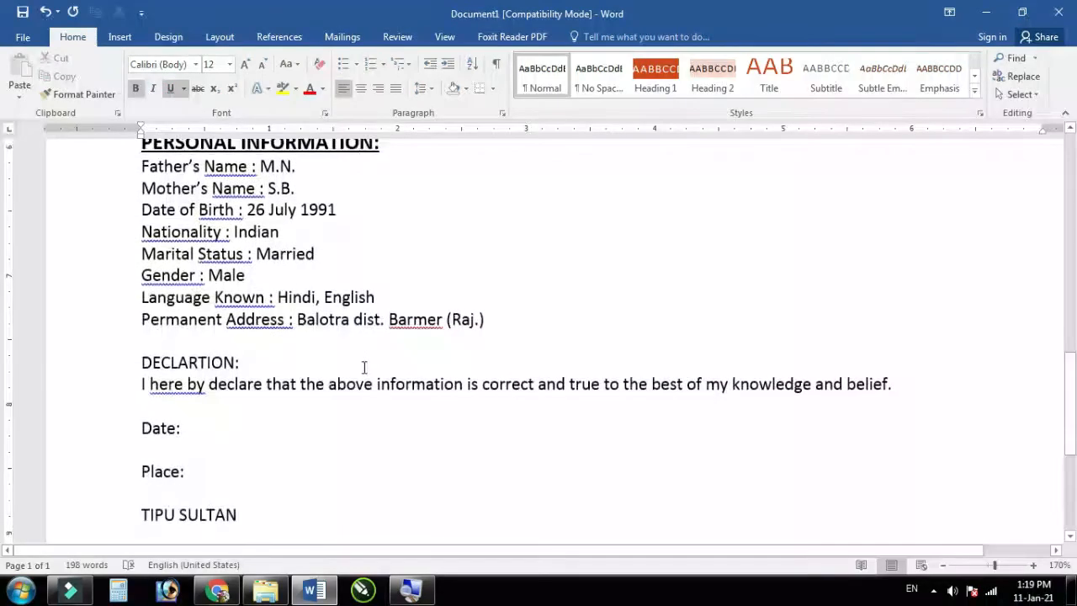
Step: Enlarge and underline the DECLARTION: heading
{"action": "left_click_drag", "start_coordinate": [243, 361], "coordinate": [140, 362]}
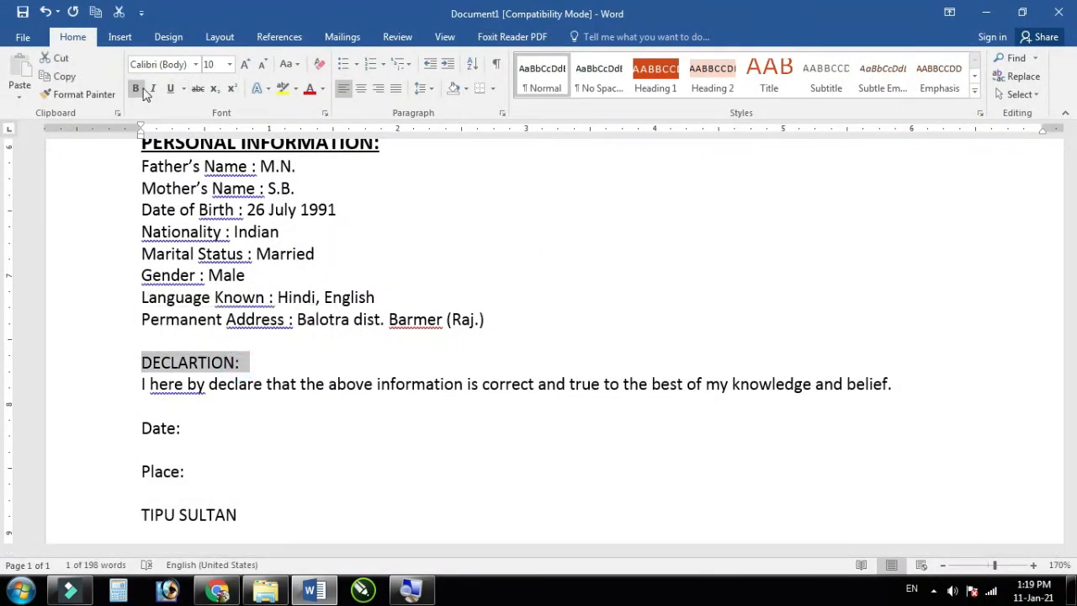
{"action": "left_click", "coordinate": [244, 65]}
{"action": "left_click", "coordinate": [244, 65]}
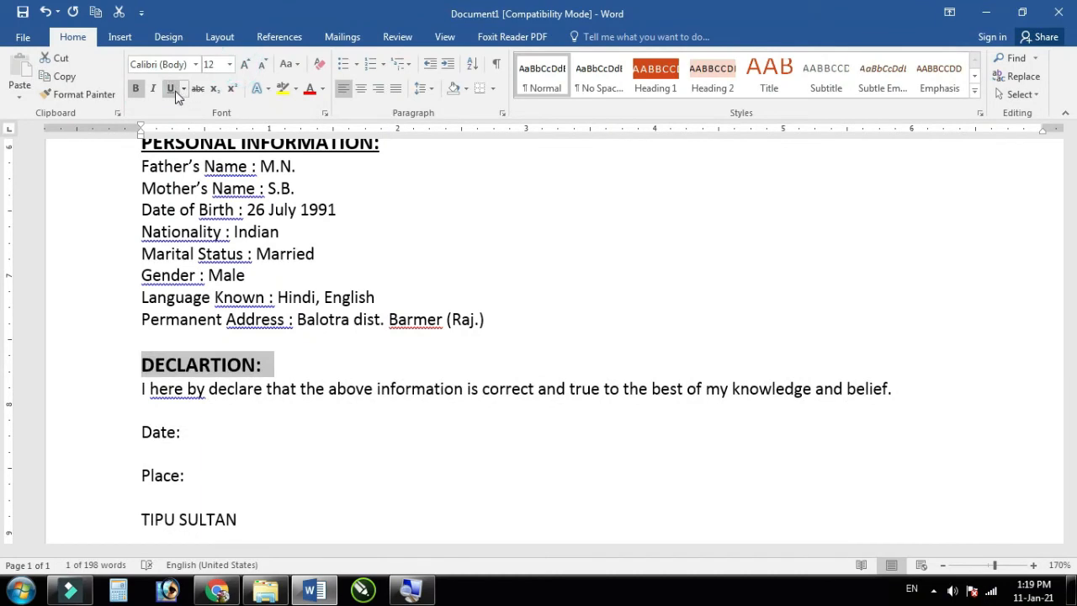
{"action": "left_click", "coordinate": [169, 88]}
{"action": "left_click", "coordinate": [322, 359]}
{"action": "scroll", "coordinate": [373, 488], "scroll_direction": "down", "scroll_amount": 3}
{"action": "scroll", "coordinate": [373, 488], "scroll_direction": "up", "scroll_amount": 10}
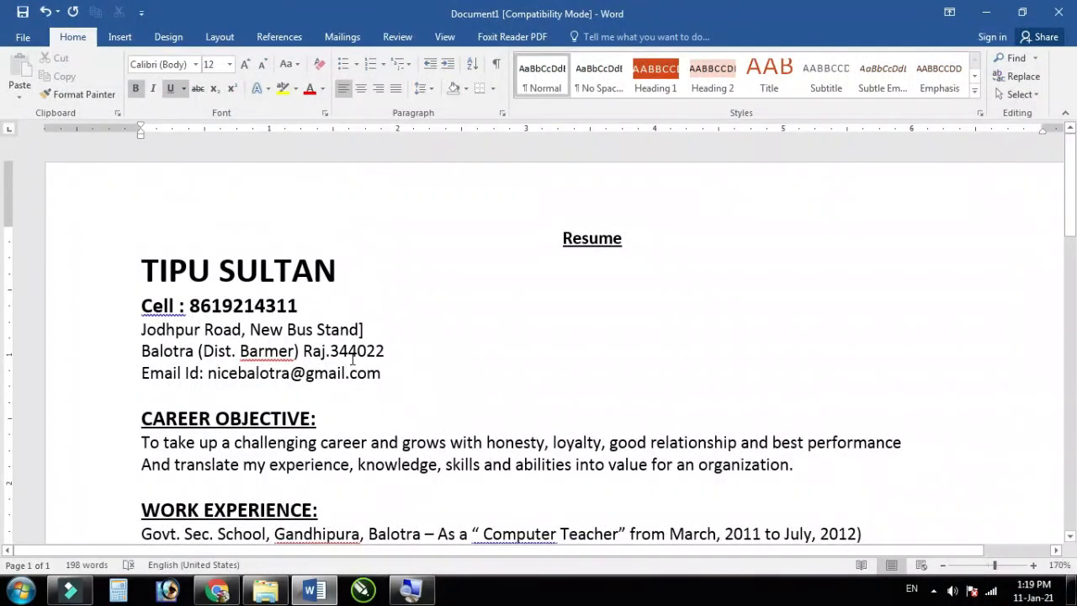
{"action": "scroll", "coordinate": [352, 359], "scroll_direction": "down", "scroll_amount": 3}
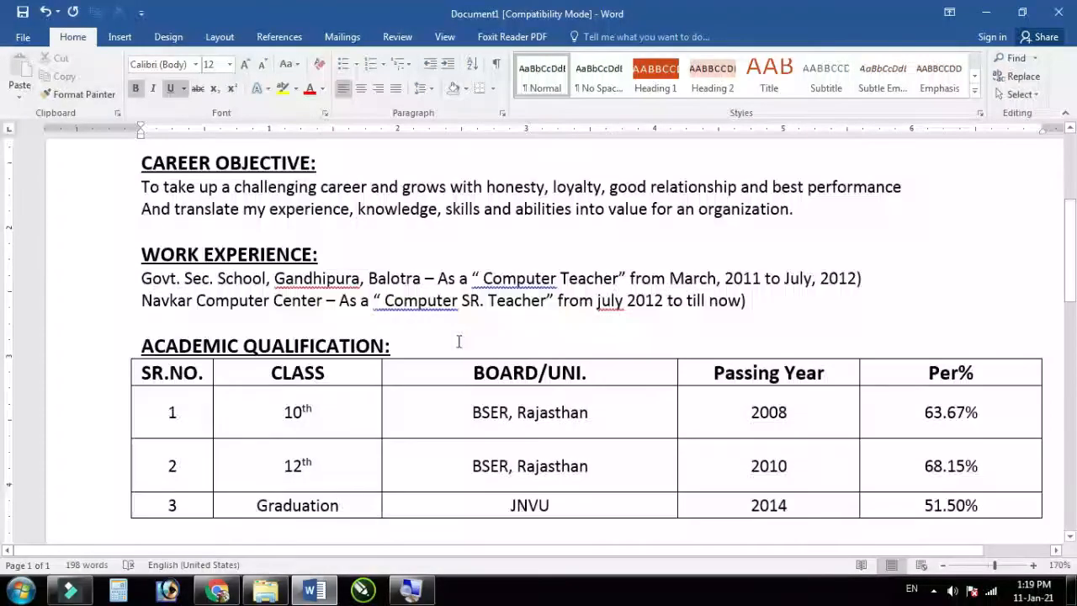
{"action": "scroll", "coordinate": [458, 342], "scroll_direction": "down", "scroll_amount": 2}
{"action": "scroll", "coordinate": [452, 341], "scroll_direction": "down", "scroll_amount": 2}
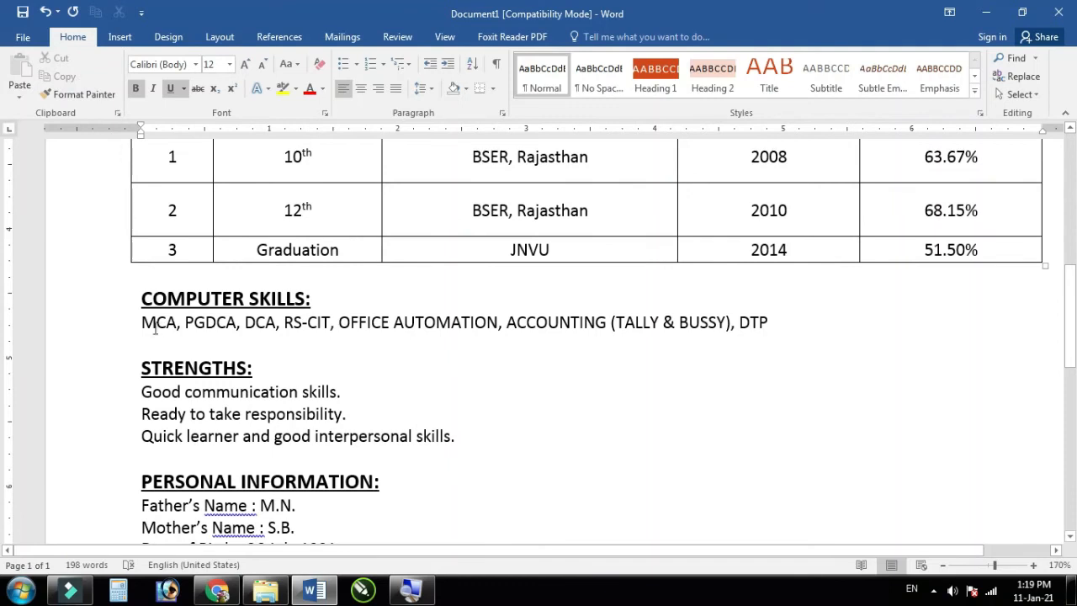
Step: Bullet the three Strengths lines
{"action": "scroll", "coordinate": [168, 330], "scroll_direction": "down", "scroll_amount": 2}
{"action": "left_click_drag", "start_coordinate": [143, 264], "coordinate": [454, 311]}
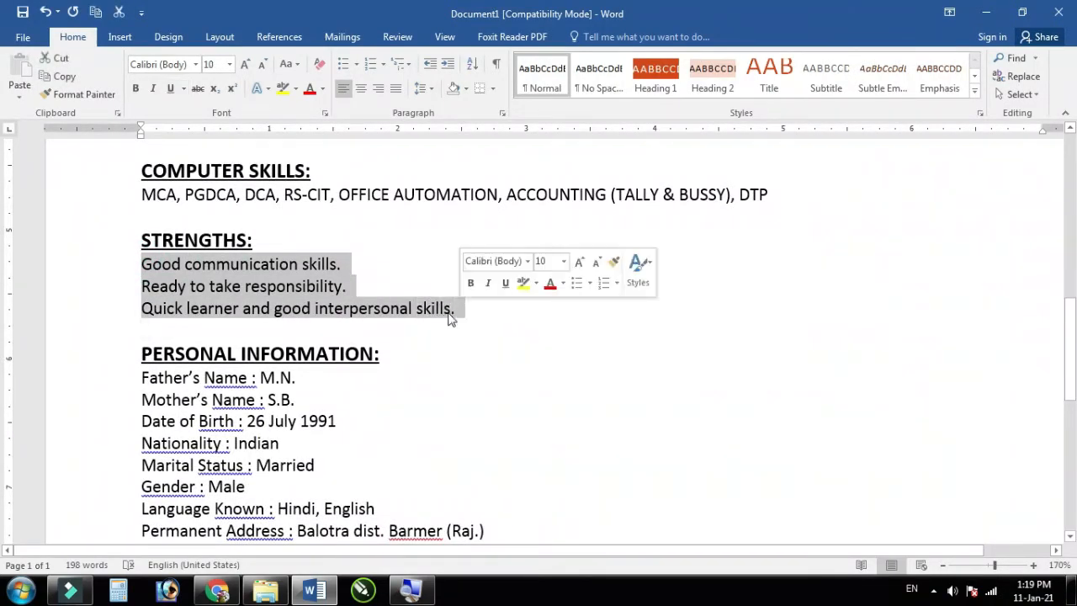
{"action": "left_click", "coordinate": [373, 68]}
{"action": "left_click", "coordinate": [316, 311]}
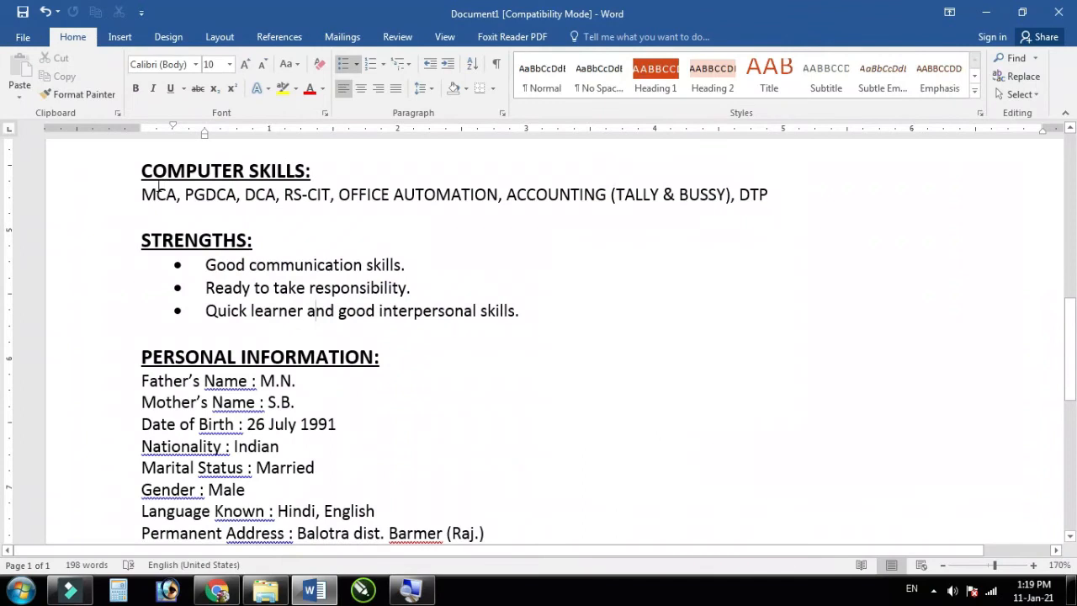
Step: Select the Computer Skills line, then all the Personal Information lines
{"action": "left_click_drag", "start_coordinate": [143, 194], "coordinate": [721, 194]}
{"action": "left_click", "coordinate": [606, 202]}
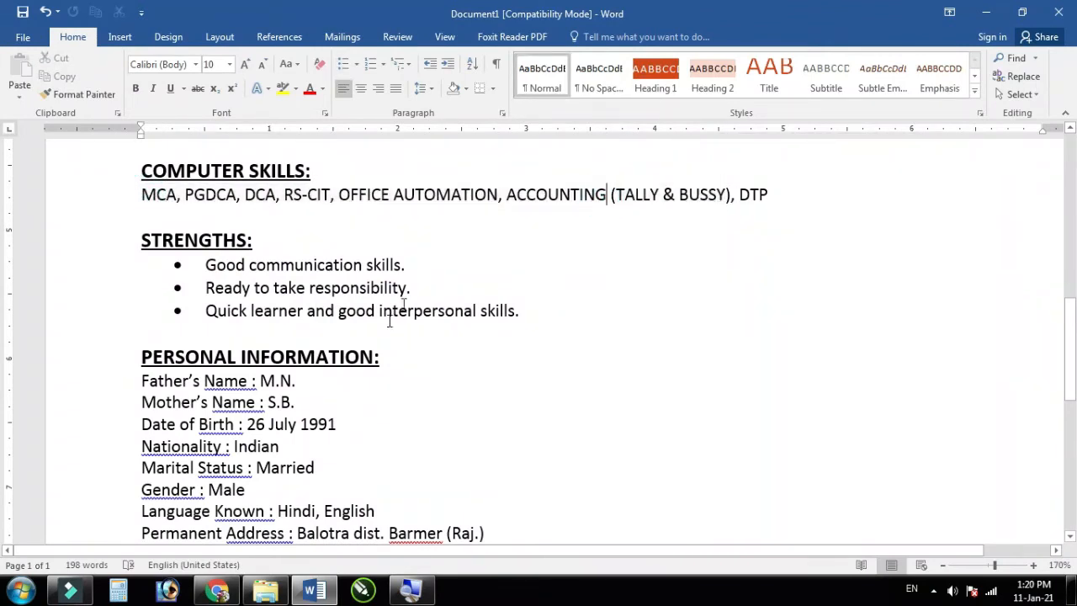
{"action": "scroll", "coordinate": [392, 312], "scroll_direction": "down", "scroll_amount": 3}
{"action": "left_click_drag", "start_coordinate": [143, 252], "coordinate": [486, 415]}
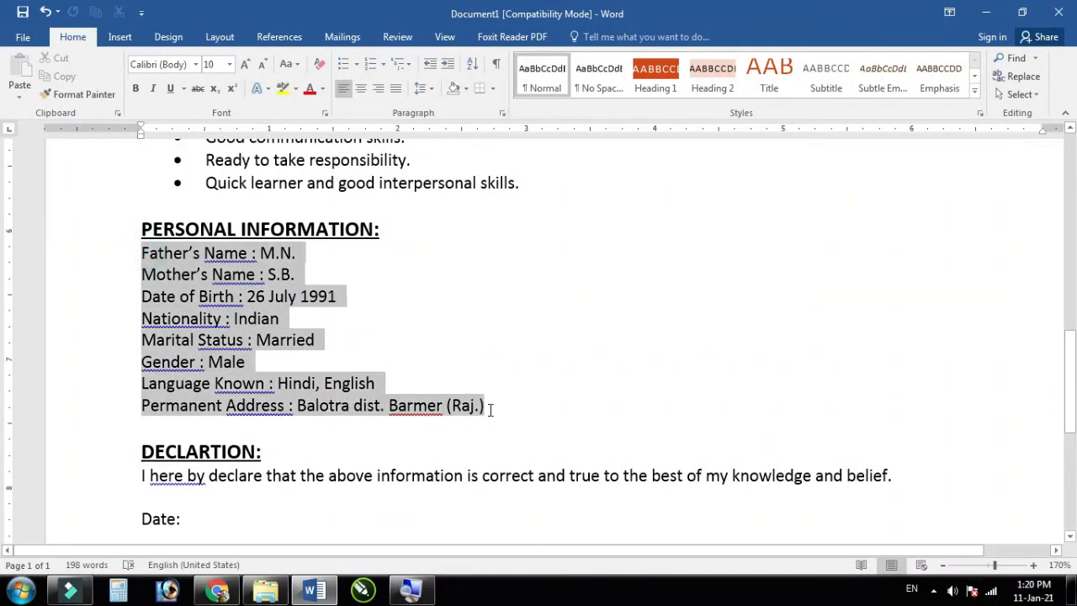
Step: Bullet the eight Personal Information lines, trying numbering first, then switching to bullets
{"action": "left_click", "coordinate": [377, 64]}
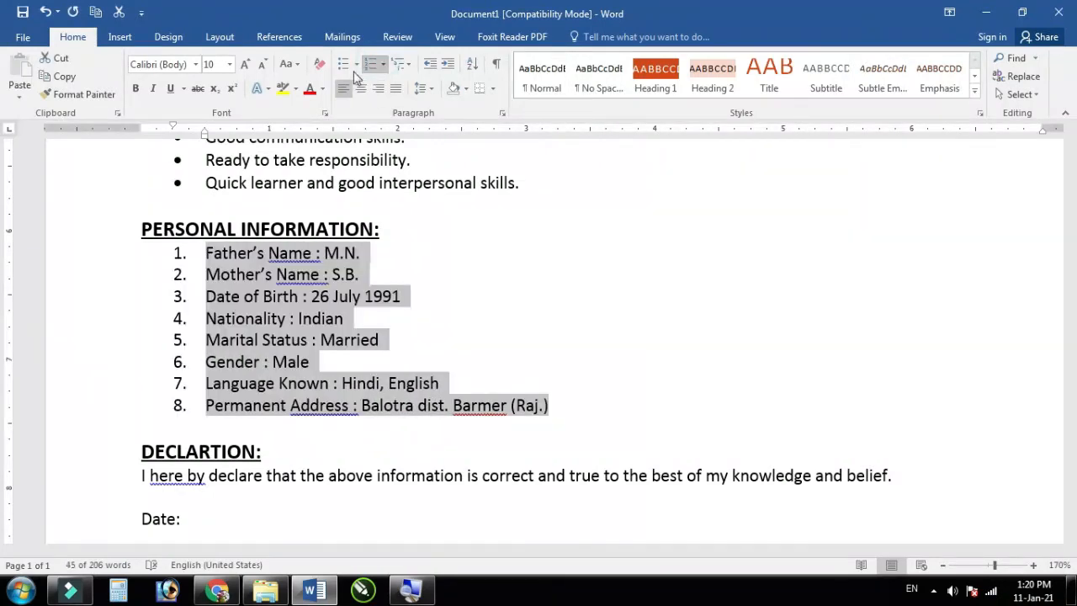
{"action": "left_click", "coordinate": [343, 64]}
{"action": "left_click", "coordinate": [296, 367]}
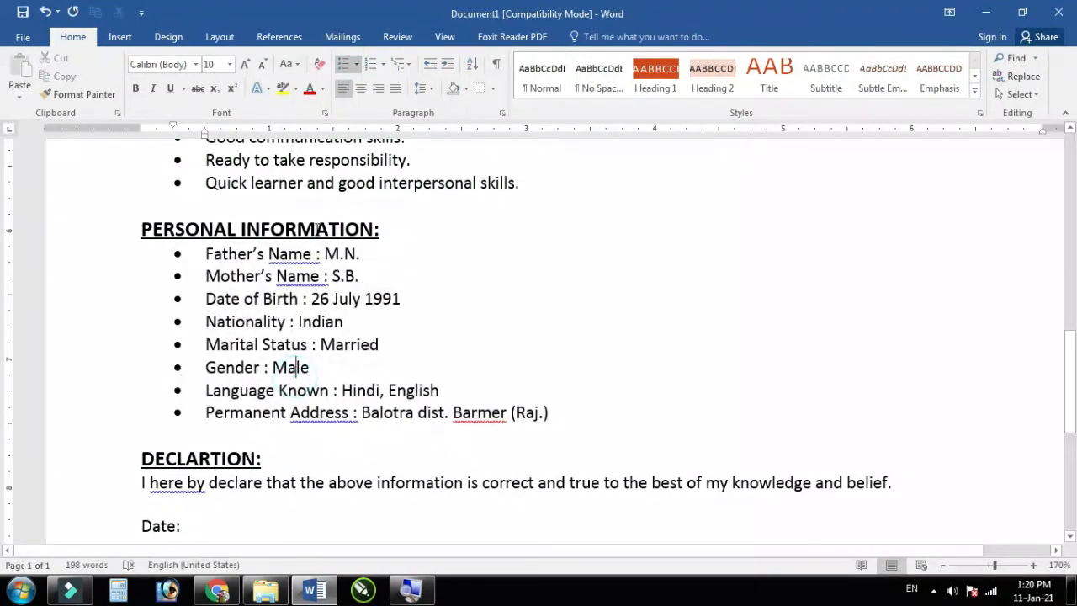
{"action": "scroll", "coordinate": [318, 228], "scroll_direction": "up", "scroll_amount": 4}
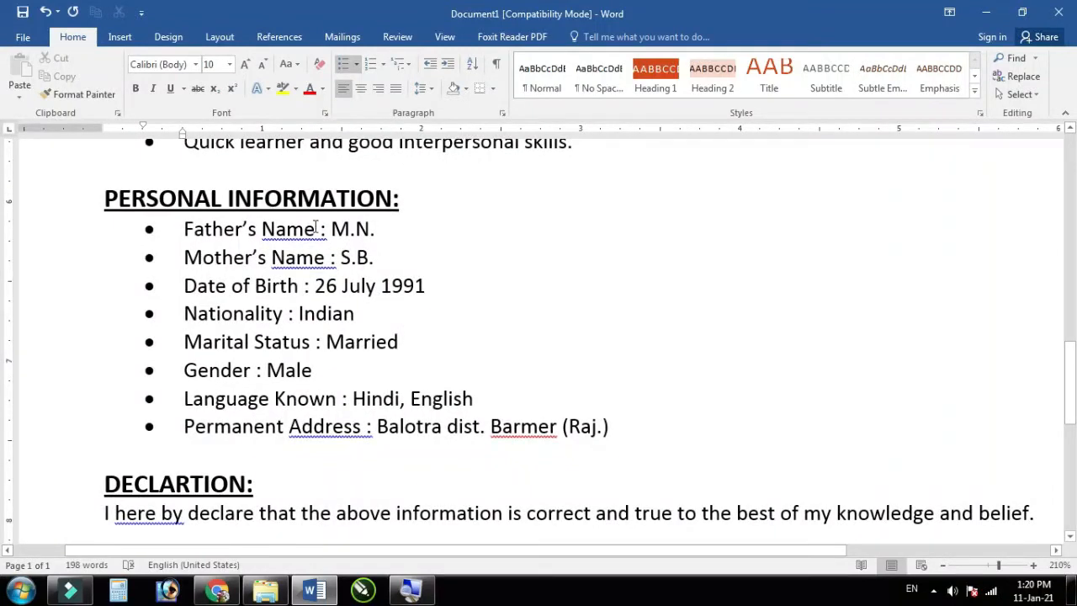
Step: Tab-align the colons from Father's Name through Permanent Address into one column
{"action": "left_click", "coordinate": [320, 229]}
{"action": "key", "text": "Tab"}
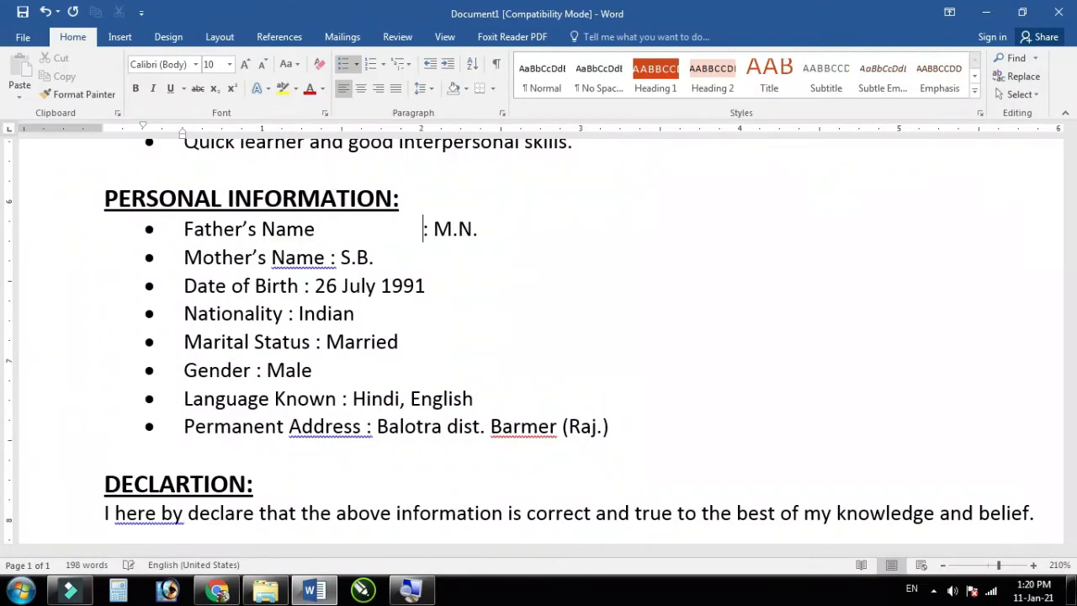
{"action": "left_click", "coordinate": [332, 257]}
{"action": "key", "text": "Tab"}
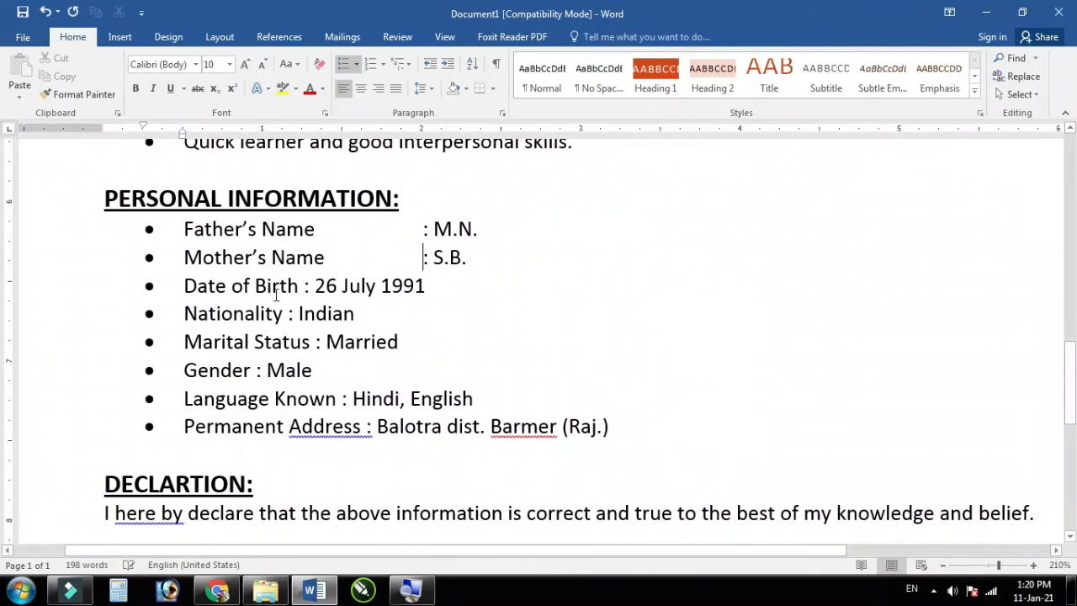
{"action": "left_click", "coordinate": [306, 286]}
{"action": "key", "text": "Tab"}
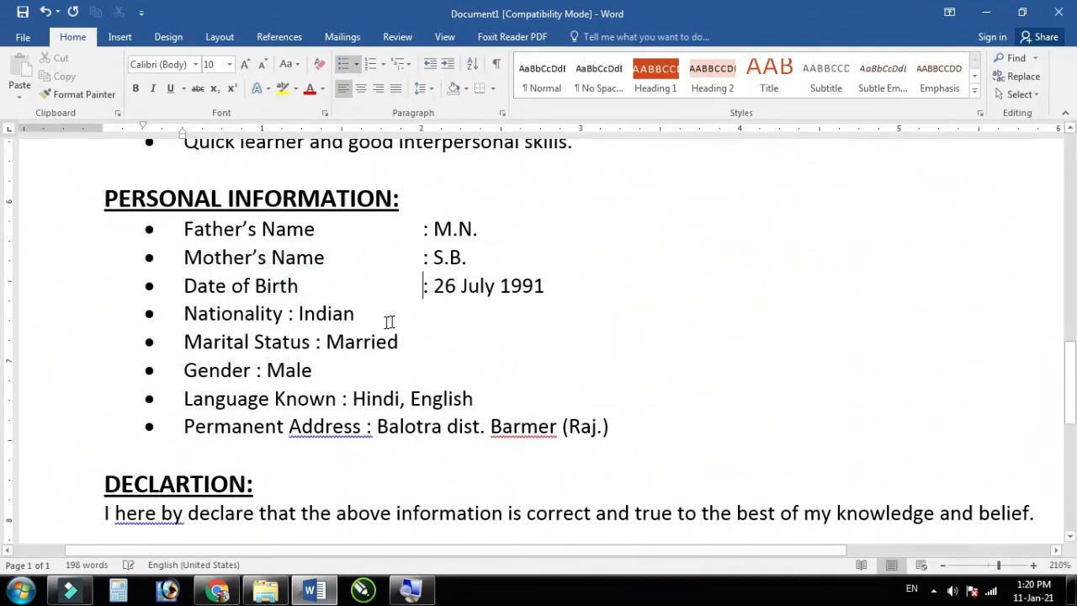
{"action": "left_click", "coordinate": [290, 316]}
{"action": "key", "text": "Tab"}
{"action": "key", "text": "Tab"}
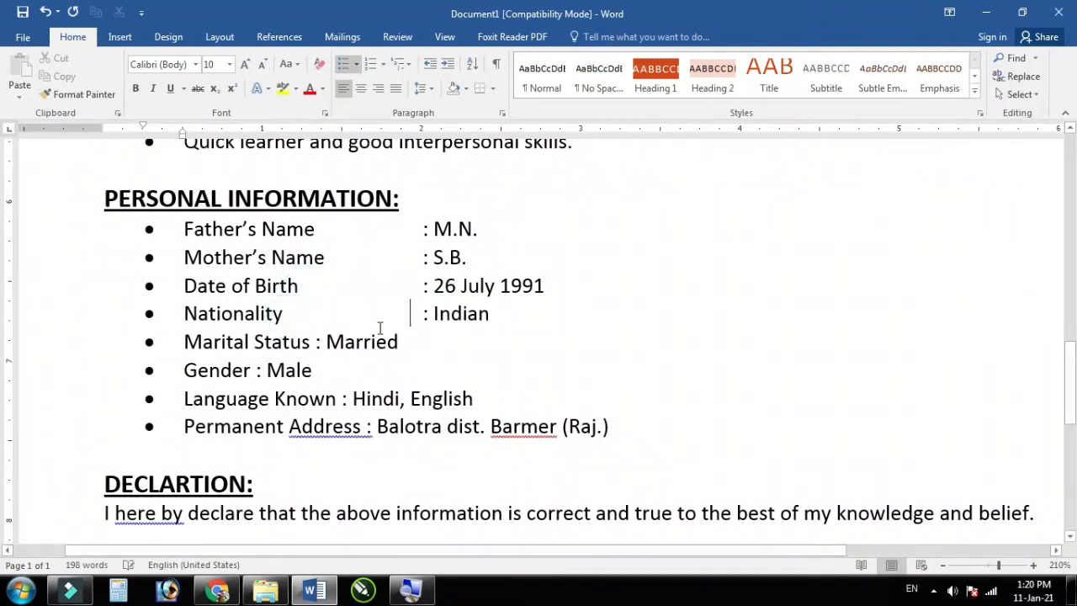
{"action": "key", "text": "BackSpace"}
{"action": "left_click", "coordinate": [318, 343]}
{"action": "left_click", "coordinate": [322, 343]}
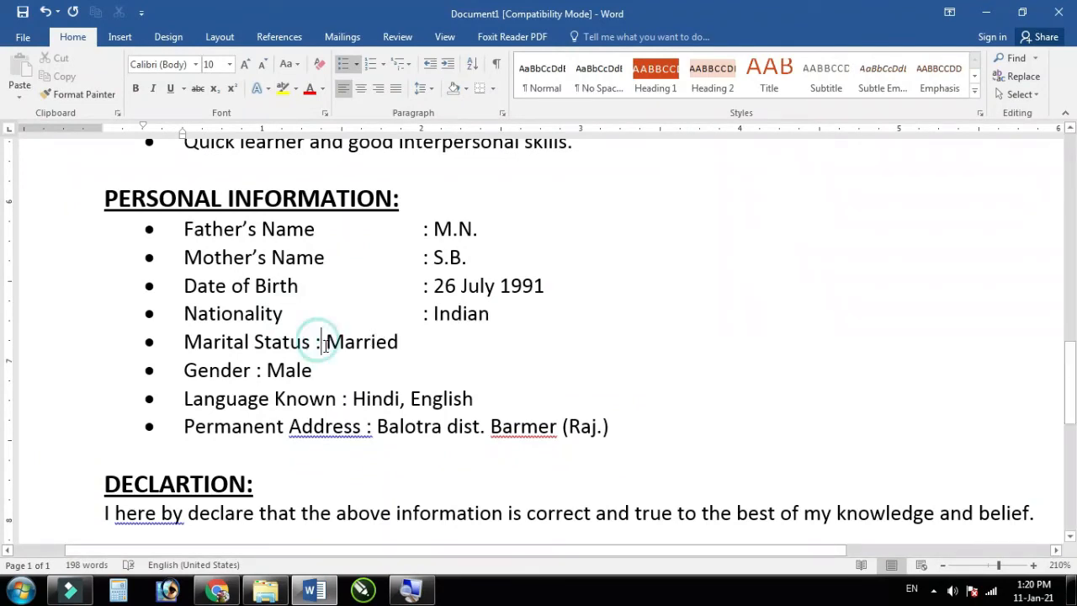
{"action": "left_click", "coordinate": [317, 342]}
{"action": "key", "text": "Tab"}
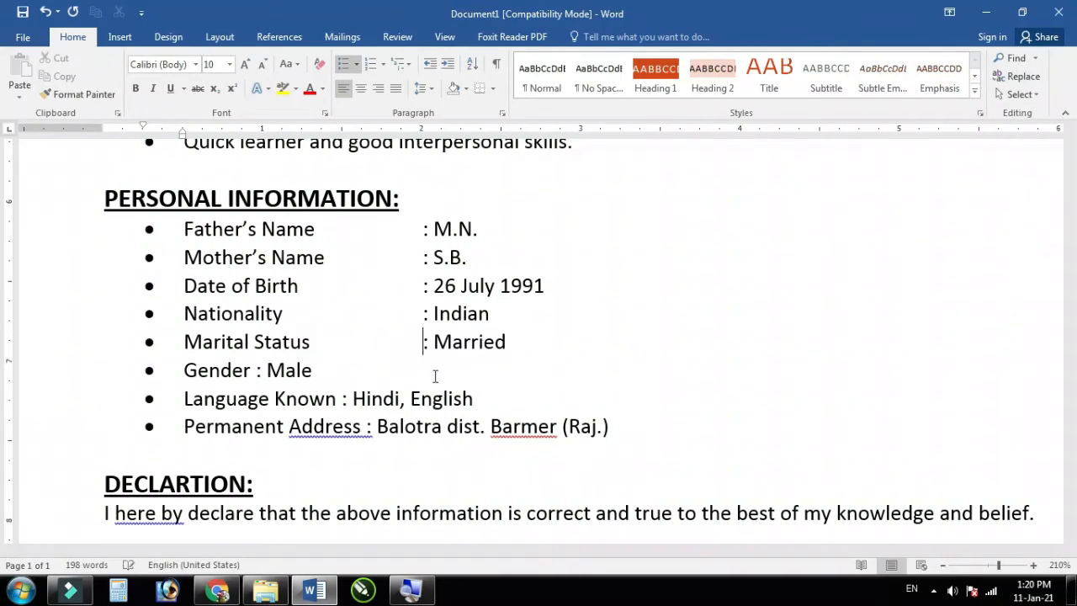
{"action": "key", "text": "Tab"}
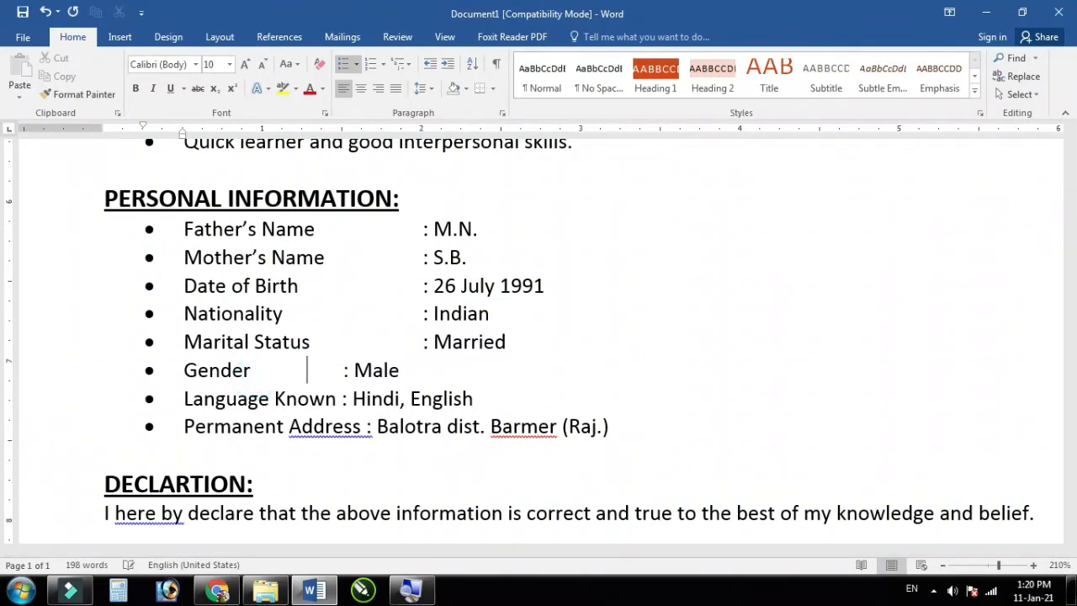
{"action": "left_click", "coordinate": [341, 402]}
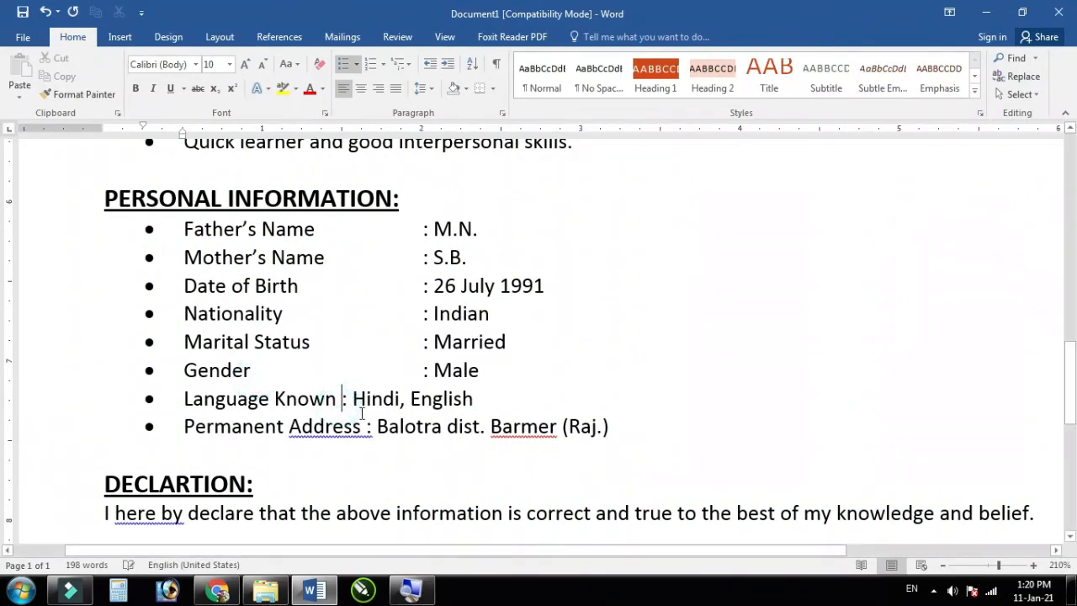
{"action": "key", "text": "Tab"}
{"action": "left_click", "coordinate": [365, 428]}
{"action": "key", "text": "Tab"}
Step: Tab each value after the colon, Father's Name through Language Known, into an aligned column
{"action": "left_click", "coordinate": [435, 226]}
{"action": "key", "text": "Tab"}
{"action": "left_click", "coordinate": [436, 259]}
{"action": "key", "text": "Tab"}
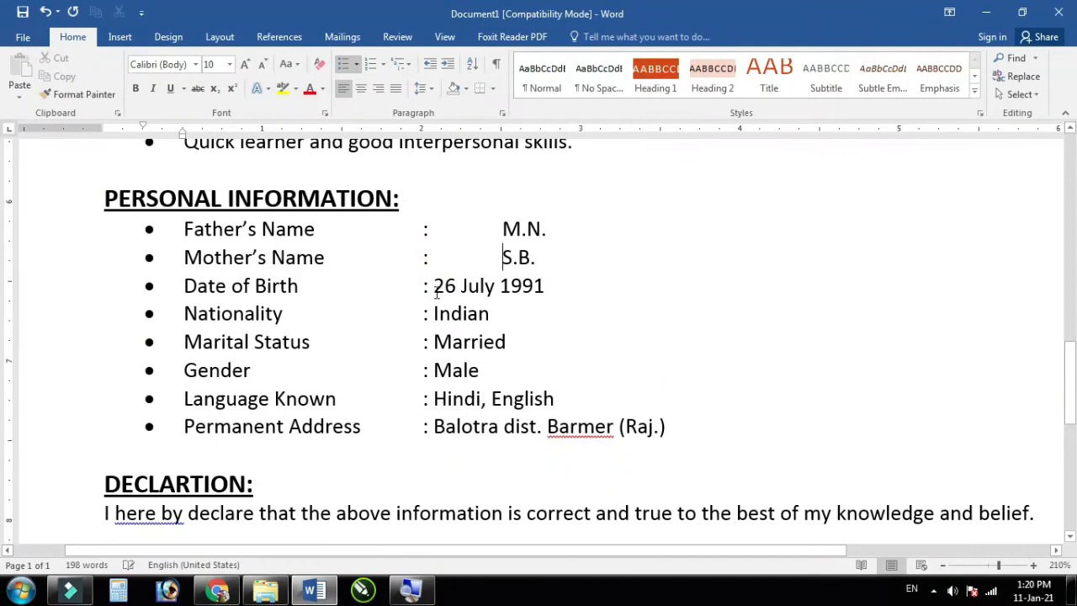
{"action": "left_click", "coordinate": [435, 288]}
{"action": "key", "text": "Tab"}
{"action": "left_click", "coordinate": [434, 315]}
{"action": "key", "text": "Tab"}
{"action": "left_click", "coordinate": [434, 343]}
{"action": "key", "text": "Tab"}
{"action": "left_click", "coordinate": [434, 372]}
{"action": "key", "text": "Tab"}
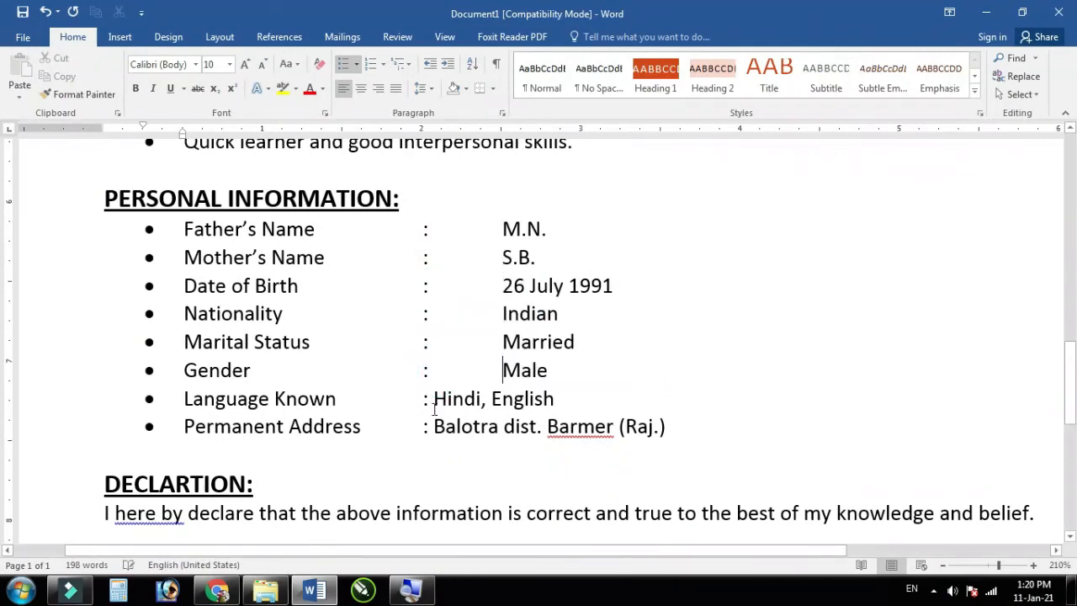
{"action": "left_click", "coordinate": [435, 400]}
{"action": "key", "text": "Tab"}
{"action": "key", "text": "Tab"}
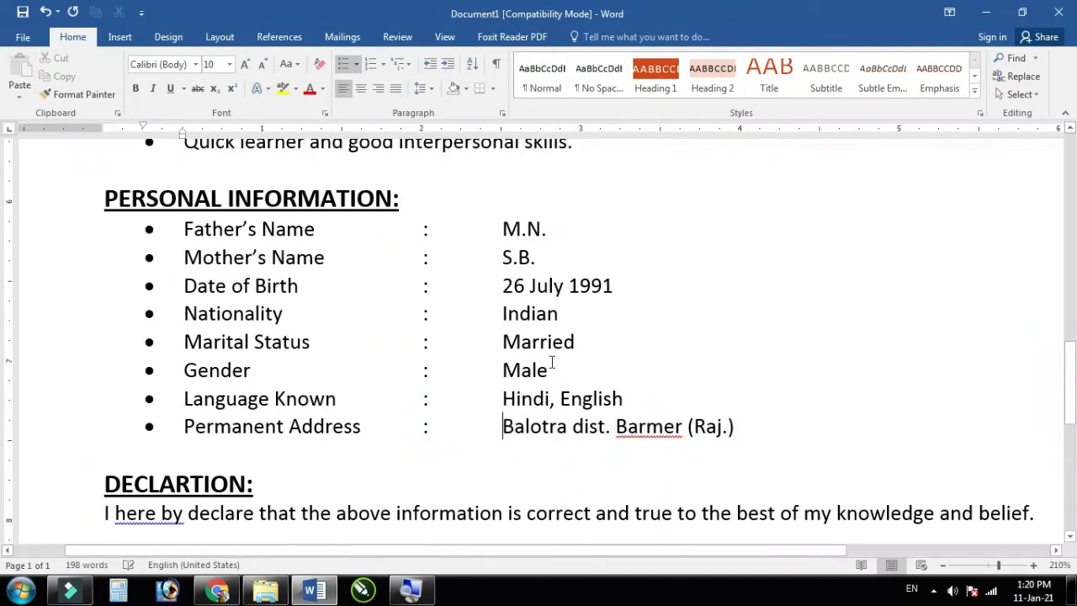
{"action": "scroll", "coordinate": [547, 359], "scroll_direction": "down", "scroll_amount": 5}
{"action": "scroll", "coordinate": [547, 359], "scroll_direction": "down", "scroll_amount": 3}
{"action": "scroll", "coordinate": [505, 361], "scroll_direction": "up", "scroll_amount": 3}
{"action": "left_click", "coordinate": [182, 370]}
{"action": "left_click_drag", "start_coordinate": [237, 368], "coordinate": [102, 364]}
{"action": "left_click", "coordinate": [136, 88]}
{"action": "left_click", "coordinate": [244, 64]}
{"action": "left_click", "coordinate": [245, 64]}
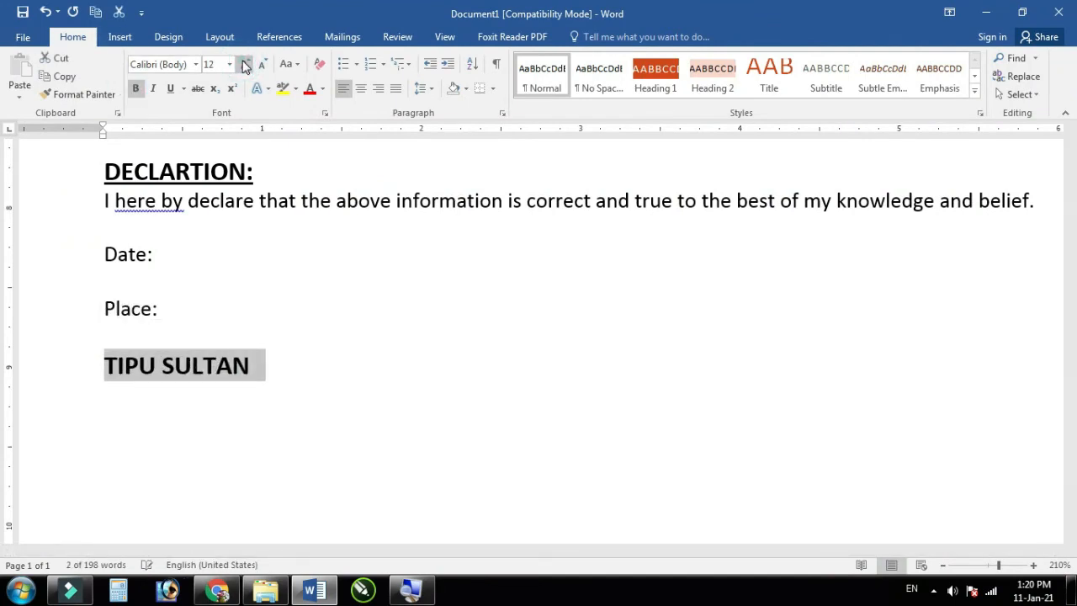
{"action": "left_click", "coordinate": [379, 88]}
{"action": "scroll", "coordinate": [383, 372], "scroll_direction": "down", "scroll_amount": 7}
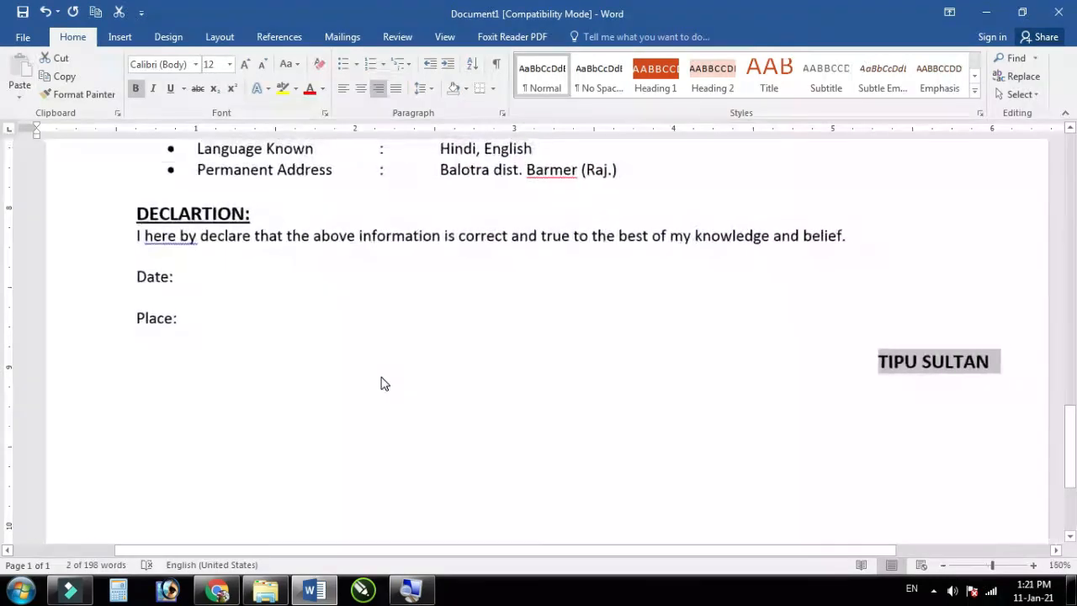
{"action": "left_click", "coordinate": [370, 337]}
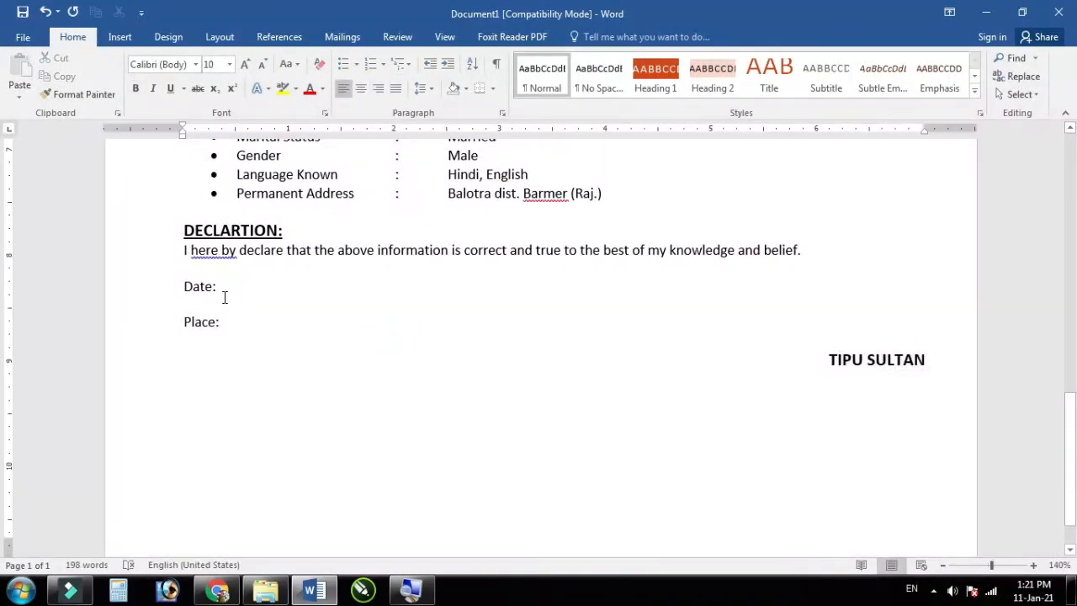
{"action": "scroll", "coordinate": [410, 357], "scroll_direction": "up", "scroll_amount": 5}
{"action": "scroll", "coordinate": [505, 404], "scroll_direction": "down", "scroll_amount": 5}
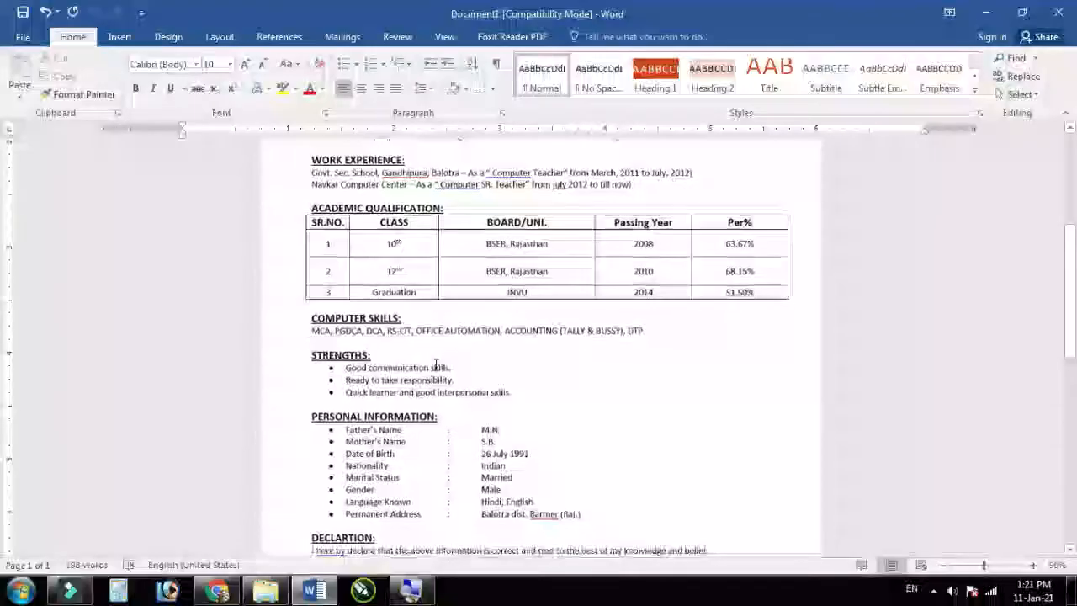
{"action": "scroll", "coordinate": [538, 427], "scroll_direction": "up", "scroll_amount": 3}
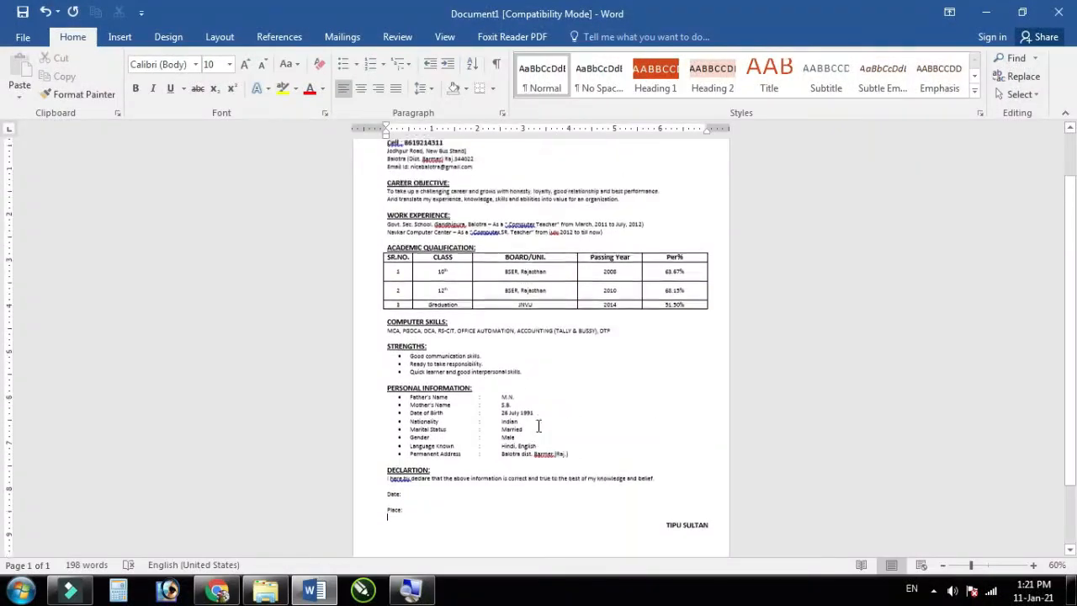
{"action": "scroll", "coordinate": [705, 178], "scroll_direction": "up", "scroll_amount": 6}
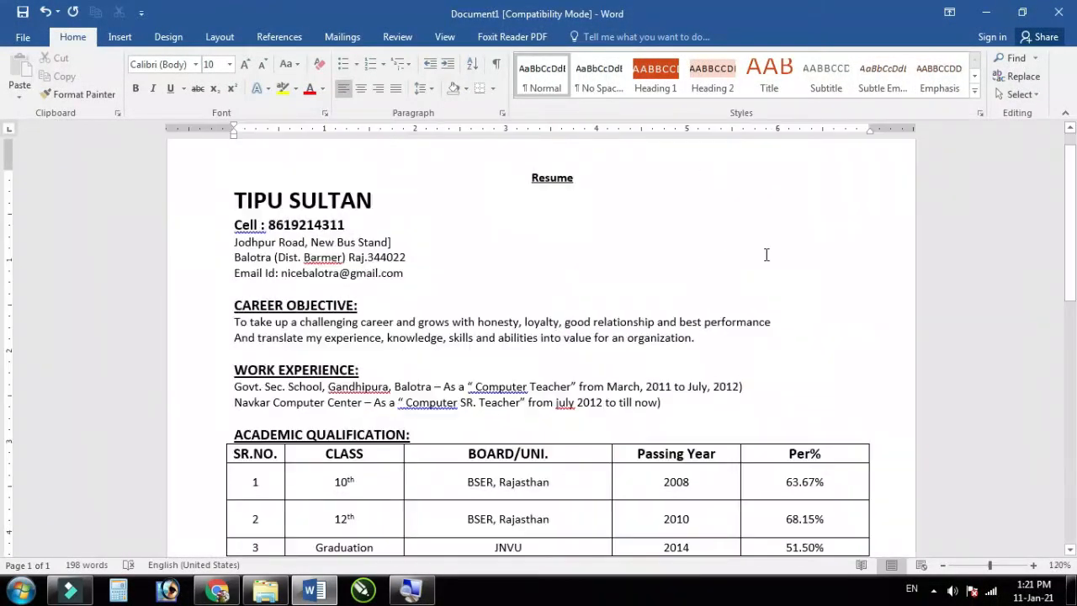
Step: Insert the applicant's photo file from the Desktop below the Place line
{"action": "left_click", "coordinate": [128, 39]}
{"action": "left_click", "coordinate": [152, 90]}
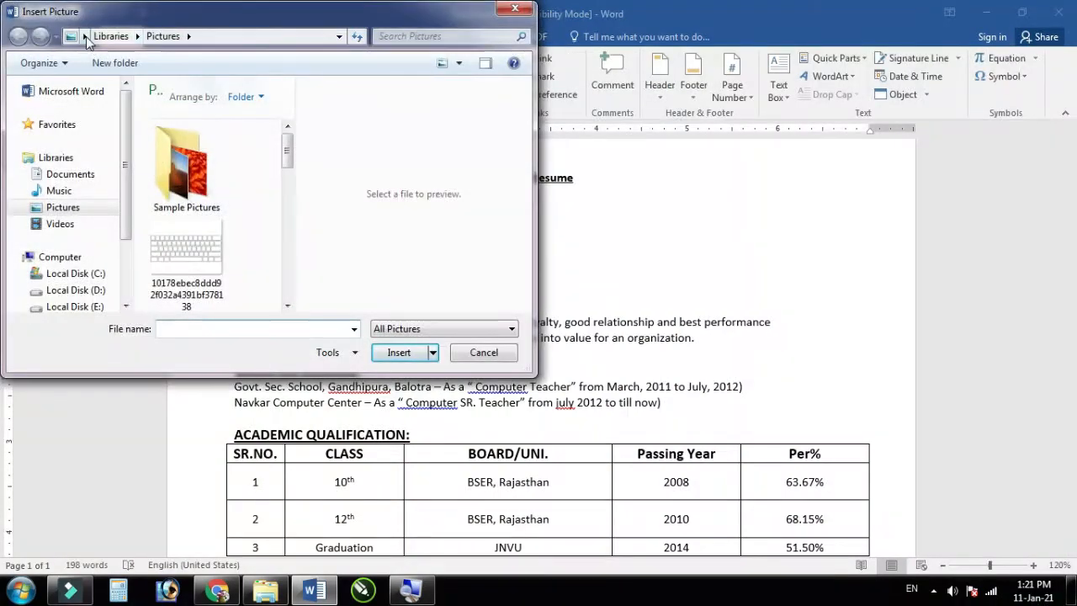
{"action": "left_click", "coordinate": [72, 36]}
{"action": "left_click", "coordinate": [95, 45]}
{"action": "double_click", "coordinate": [177, 262]}
{"action": "scroll", "coordinate": [179, 263], "scroll_direction": "down", "scroll_amount": 3}
{"action": "scroll", "coordinate": [197, 247], "scroll_direction": "up", "scroll_amount": 3}
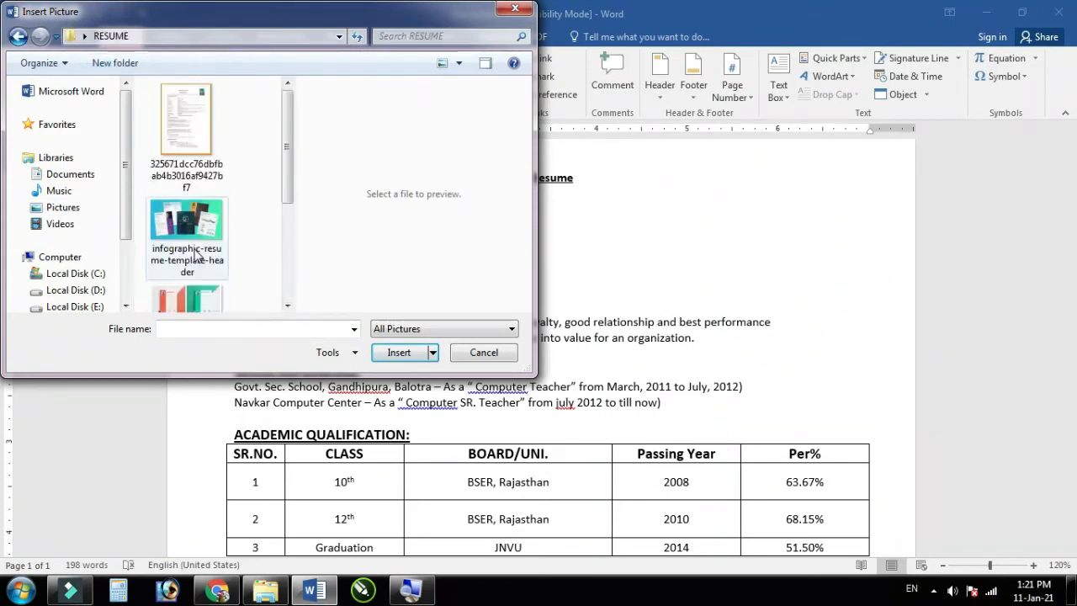
{"action": "left_click", "coordinate": [18, 36]}
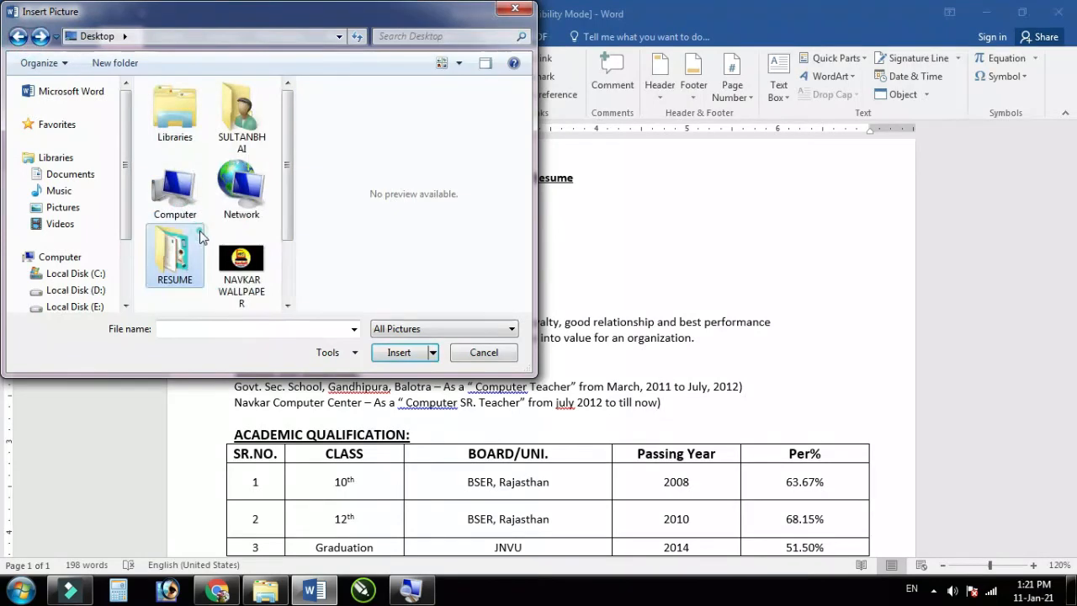
{"action": "scroll", "coordinate": [181, 263], "scroll_direction": "down", "scroll_amount": 1}
{"action": "left_click", "coordinate": [177, 261]}
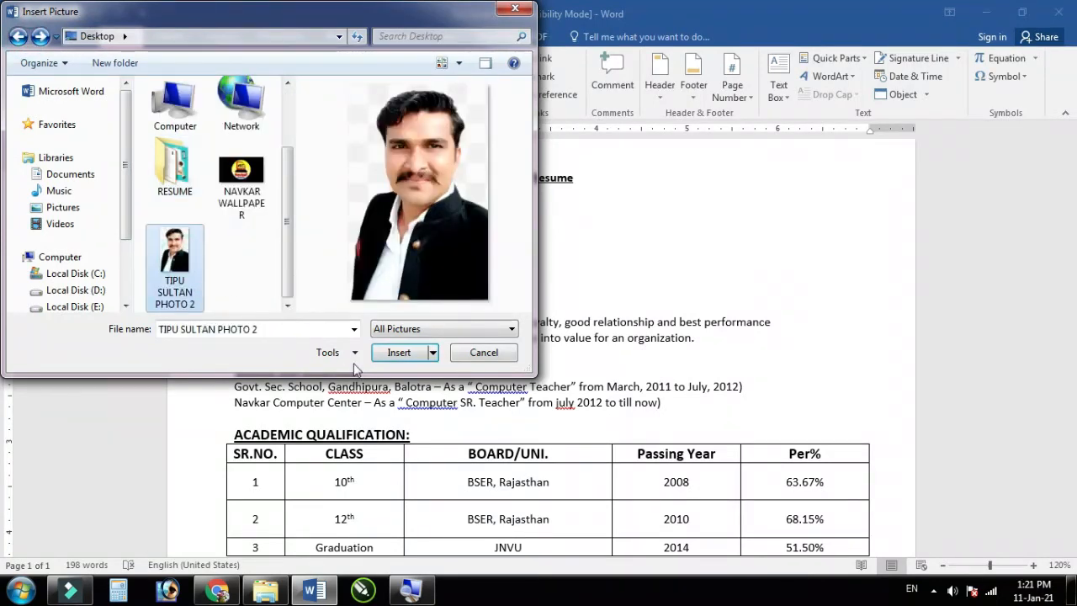
{"action": "left_click", "coordinate": [399, 352]}
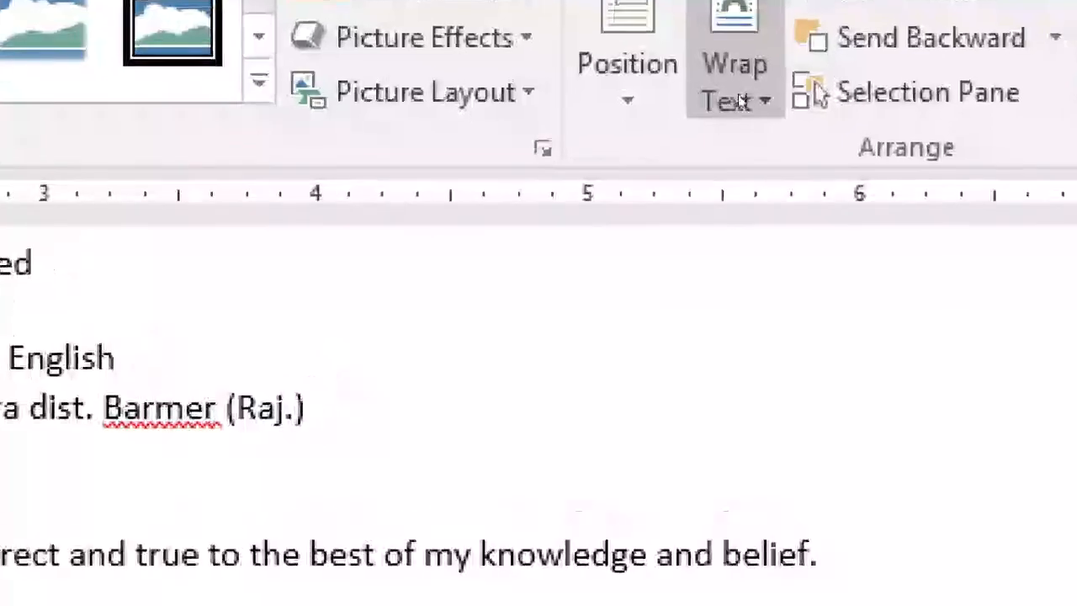
Step: Set Tight text wrapping on the photo and drag it up the page
{"action": "left_click", "coordinate": [738, 97]}
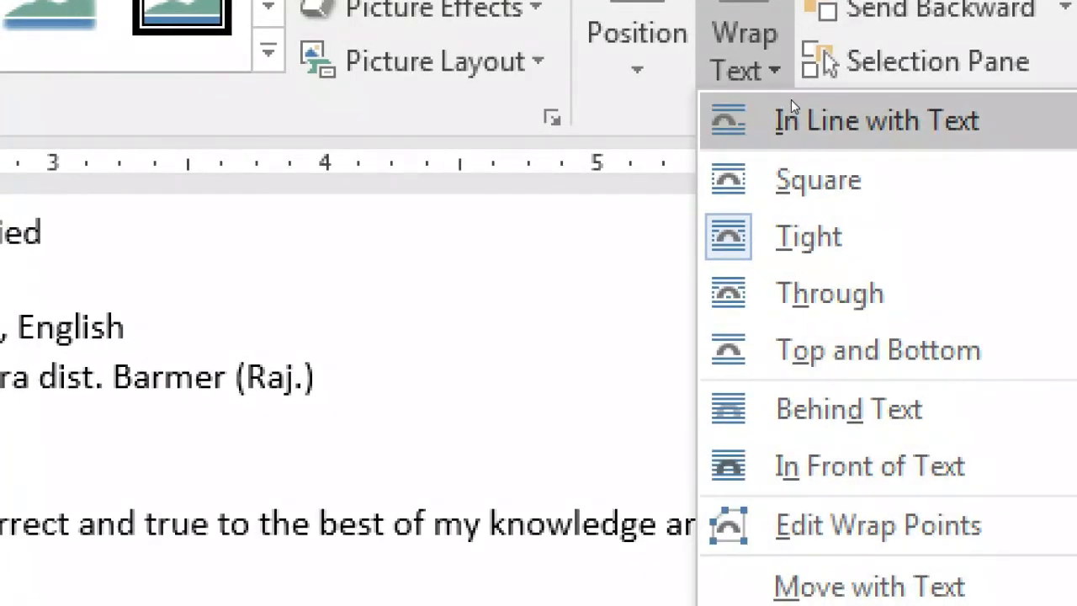
{"action": "left_click", "coordinate": [777, 235]}
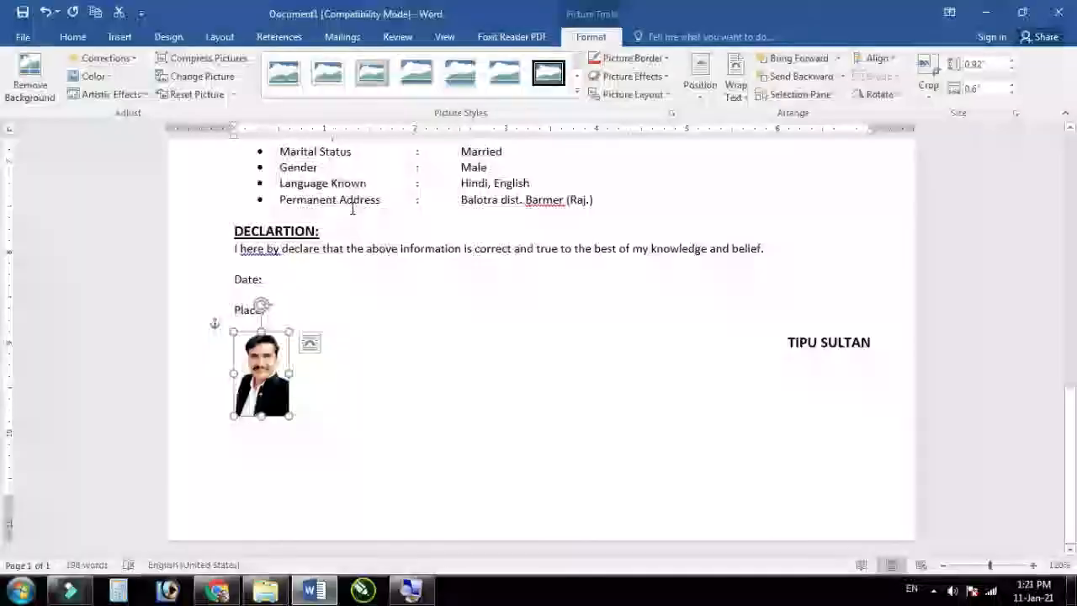
{"action": "scroll", "coordinate": [294, 359], "scroll_direction": "up", "scroll_amount": 2}
{"action": "left_click_drag", "start_coordinate": [283, 456], "coordinate": [690, 202]}
Step: Place the photo at the top right beside the name, then select the Resume heading
{"action": "scroll", "coordinate": [622, 303], "scroll_direction": "up", "scroll_amount": 3}
{"action": "scroll", "coordinate": [639, 324], "scroll_direction": "up", "scroll_amount": 2}
{"action": "left_click_drag", "start_coordinate": [678, 438], "coordinate": [722, 202]}
{"action": "scroll", "coordinate": [578, 356], "scroll_direction": "up", "scroll_amount": 4}
{"action": "left_click_drag", "start_coordinate": [729, 438], "coordinate": [827, 180]}
{"action": "scroll", "coordinate": [828, 314], "scroll_direction": "up", "scroll_amount": 3}
{"action": "left_click_drag", "start_coordinate": [853, 324], "coordinate": [829, 246]}
{"action": "left_click_drag", "start_coordinate": [579, 207], "coordinate": [517, 207]}
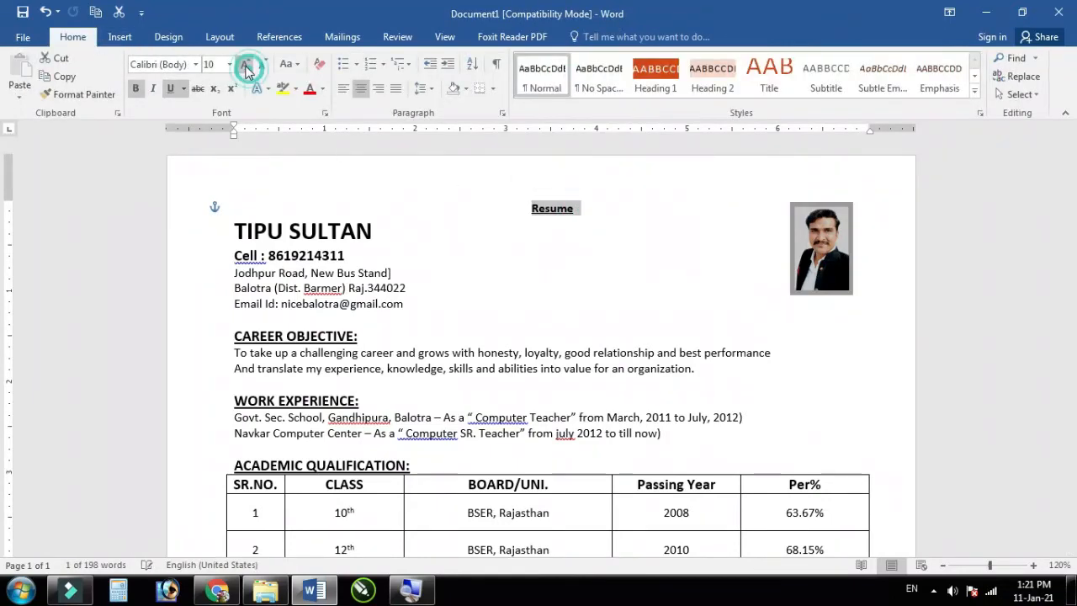
Step: Grow the Resume heading to 16 pt
{"action": "left_click", "coordinate": [245, 67]}
{"action": "left_click", "coordinate": [245, 68]}
{"action": "left_click", "coordinate": [245, 67]}
{"action": "left_click", "coordinate": [245, 67]}
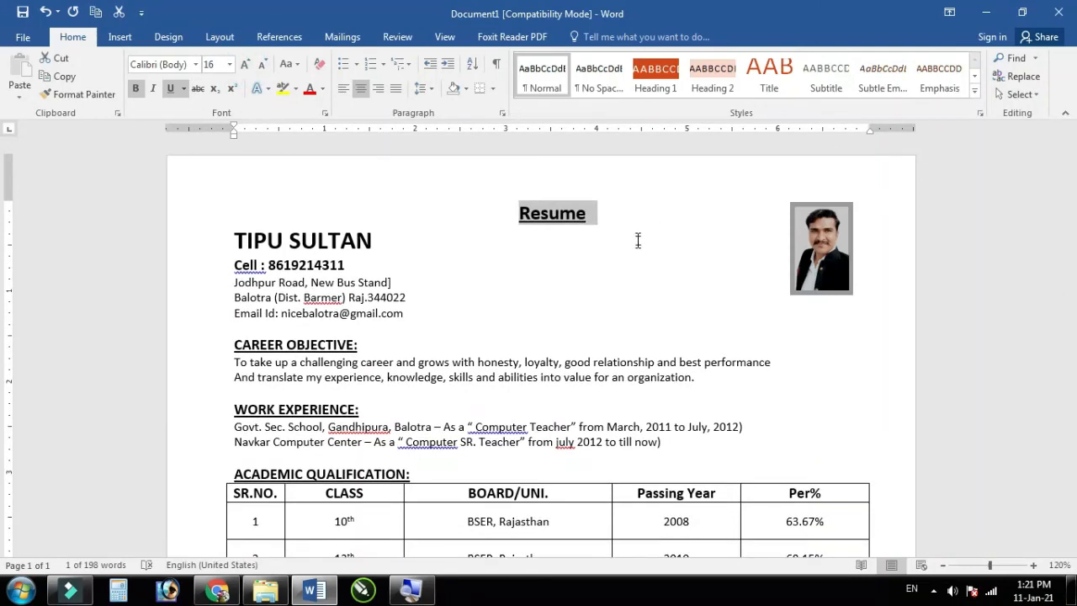
Step: Nudge the photo slightly lower at the top right of the page
{"action": "left_click", "coordinate": [834, 265]}
{"action": "left_click_drag", "start_coordinate": [833, 257], "coordinate": [855, 322]}
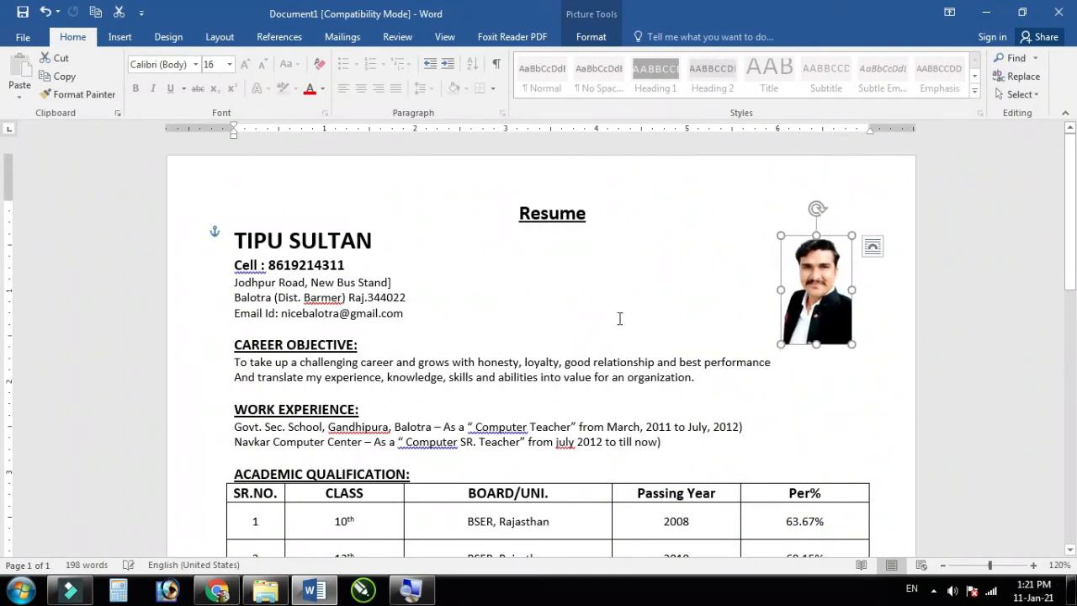
{"action": "left_click", "coordinate": [372, 297]}
{"action": "scroll", "coordinate": [402, 322], "scroll_direction": "down", "scroll_amount": 5}
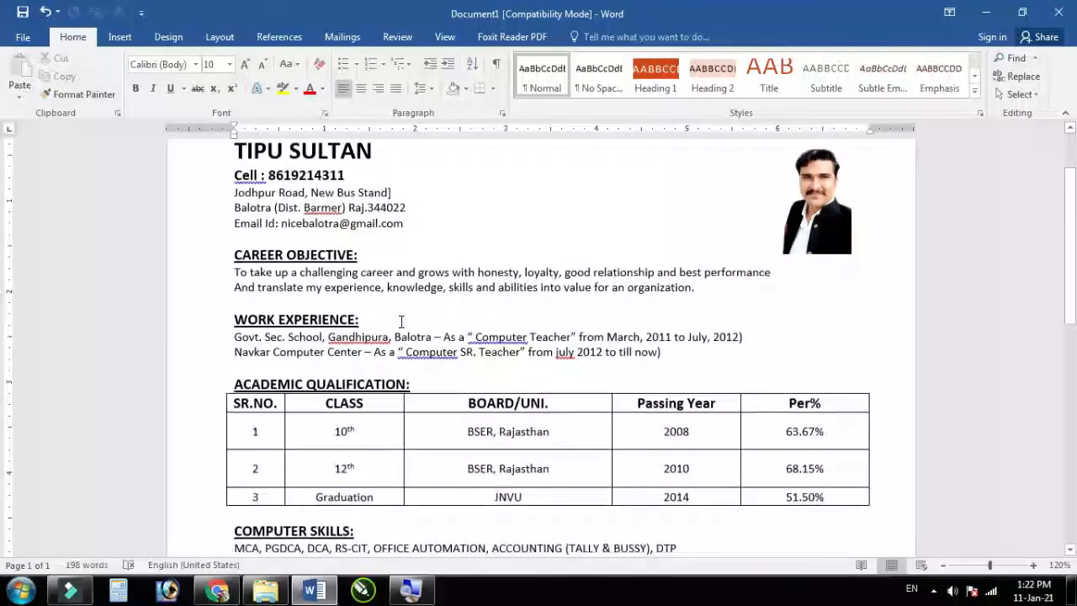
{"action": "scroll", "coordinate": [502, 342], "scroll_direction": "up", "scroll_amount": 5}
{"action": "scroll", "coordinate": [325, 306], "scroll_direction": "down", "scroll_amount": 1}
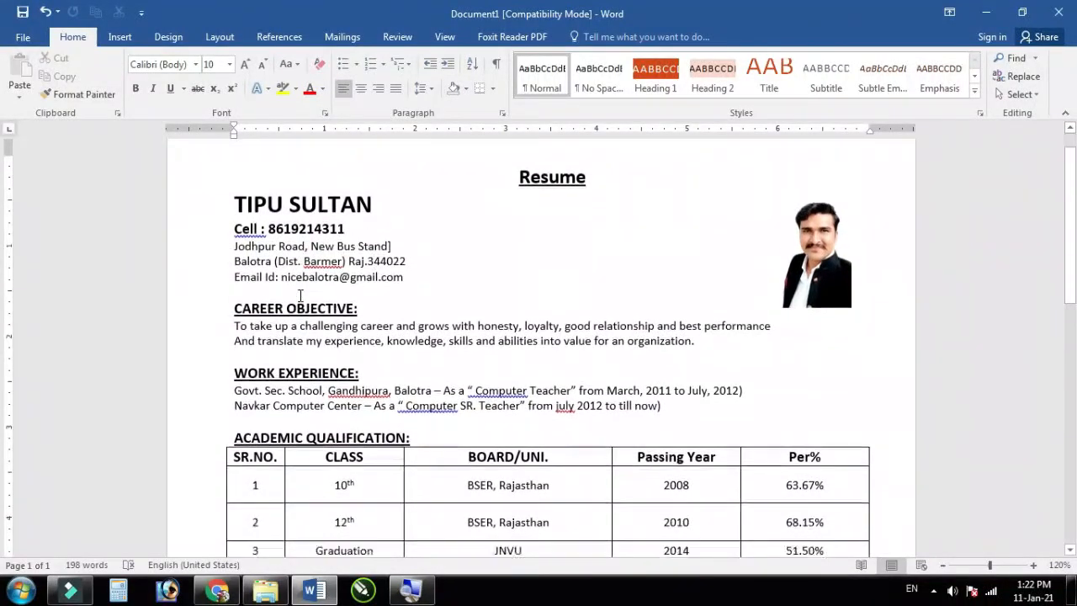
Step: Select the whole resume down to the signature and increase all text one font size
{"action": "left_click_drag", "start_coordinate": [229, 192], "coordinate": [899, 413]}
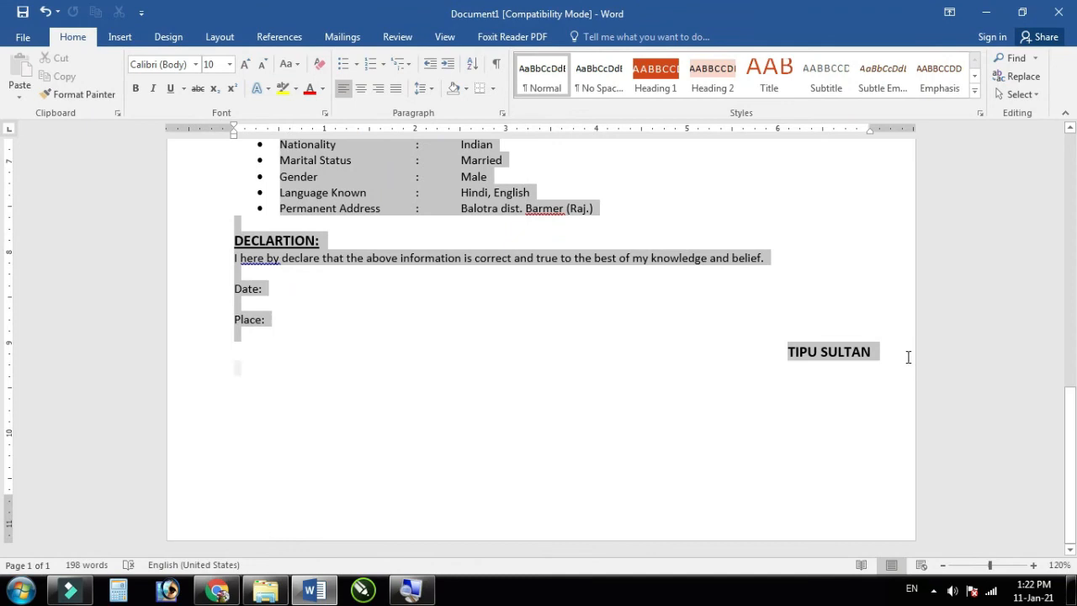
{"action": "left_click_drag", "start_coordinate": [916, 355], "coordinate": [916, 355]}
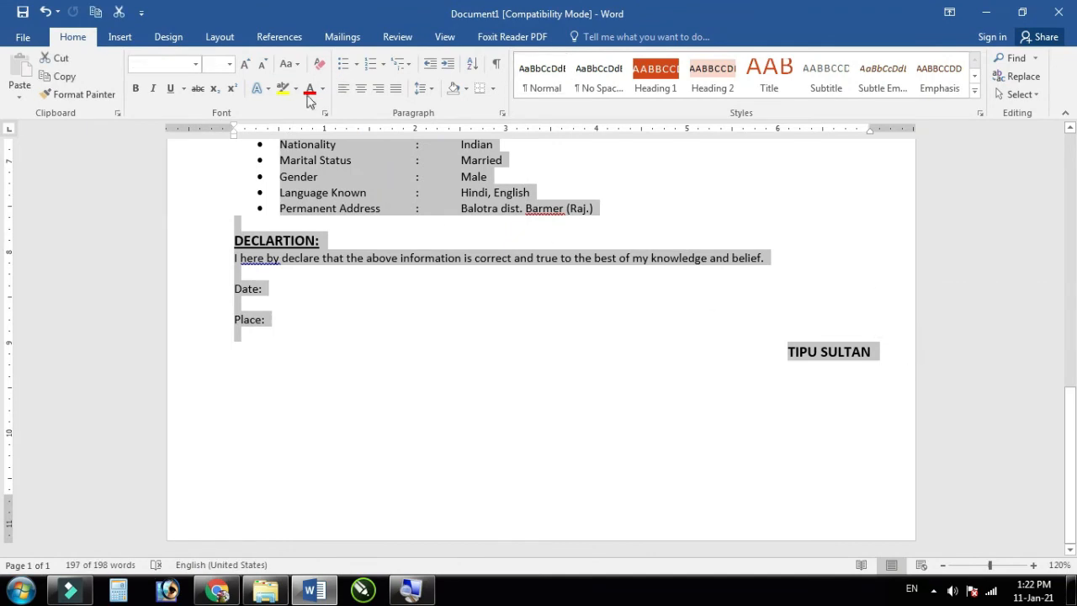
{"action": "left_click", "coordinate": [244, 65]}
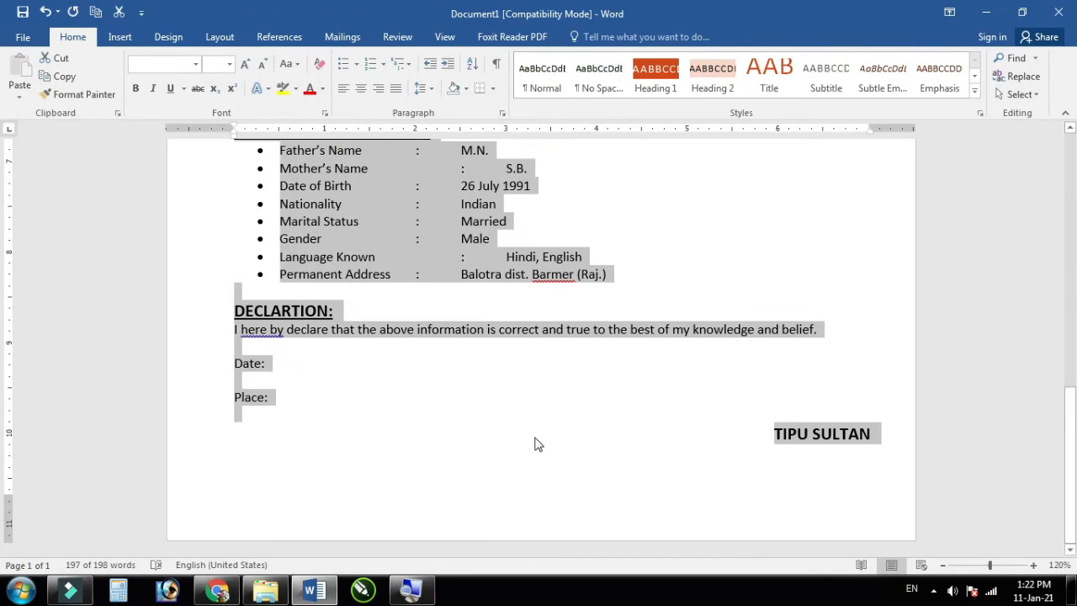
{"action": "scroll", "coordinate": [539, 444], "scroll_direction": "up", "scroll_amount": 10}
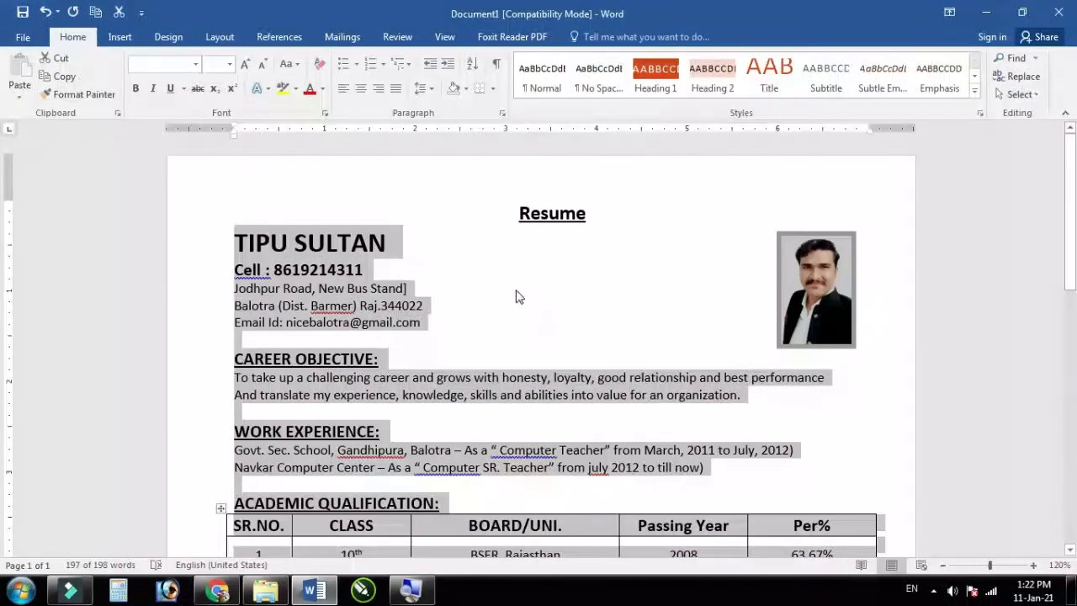
{"action": "left_click", "coordinate": [516, 297]}
Step: Nudge the photo slightly left and apply a black framed picture style
{"action": "left_click", "coordinate": [806, 309]}
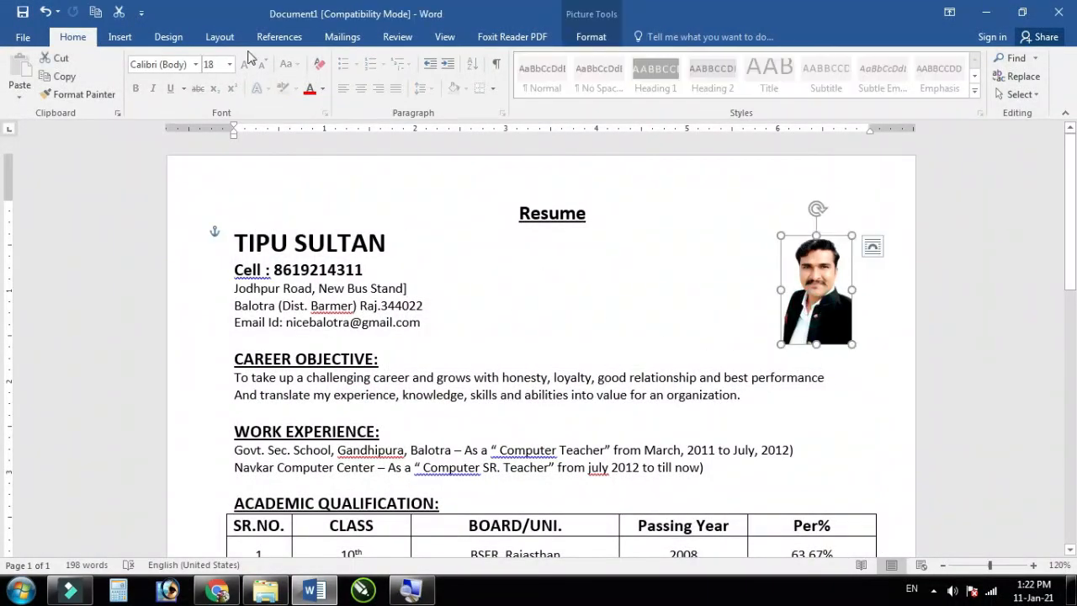
{"action": "left_click_drag", "start_coordinate": [826, 310], "coordinate": [823, 310]}
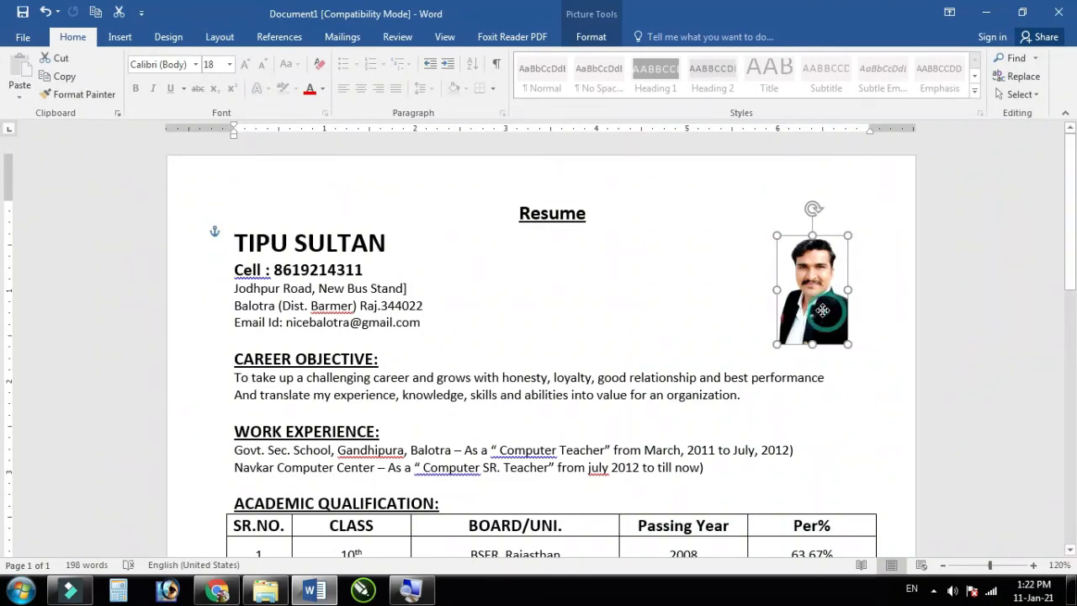
{"action": "left_click", "coordinate": [592, 37]}
{"action": "left_click", "coordinate": [577, 91]}
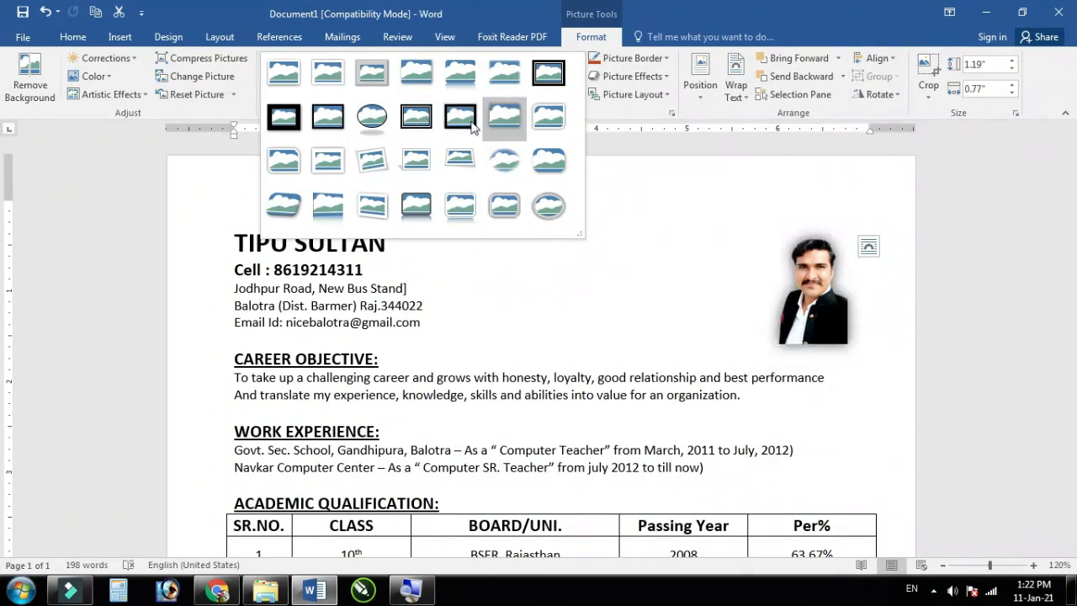
{"action": "left_click", "coordinate": [327, 115]}
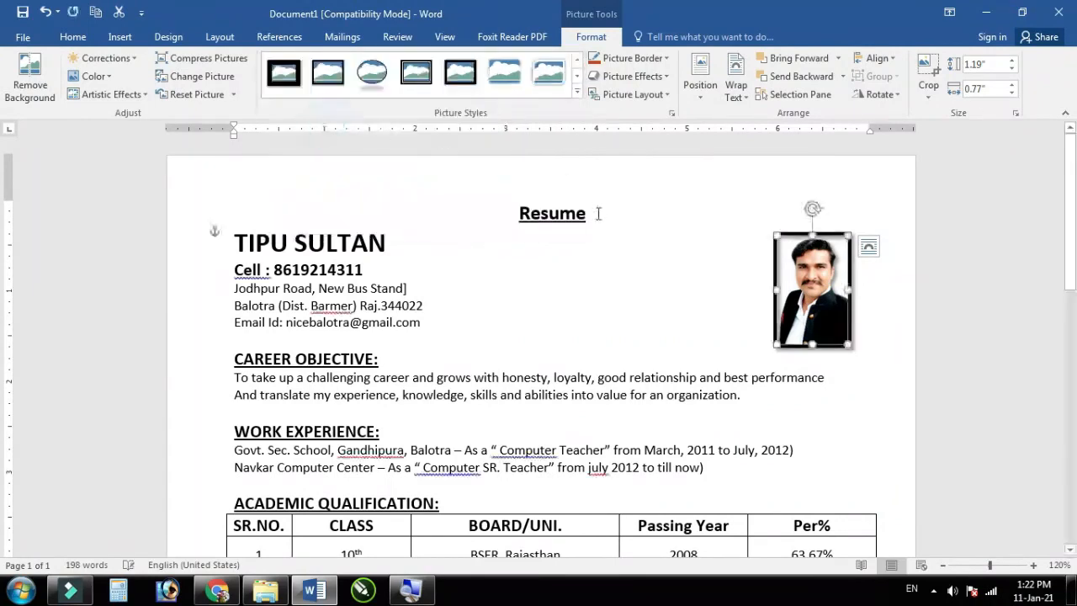
Step: Set the photo's border weight to 2¼ pt
{"action": "left_click", "coordinate": [662, 67]}
{"action": "mouse_move", "coordinate": [662, 240]}
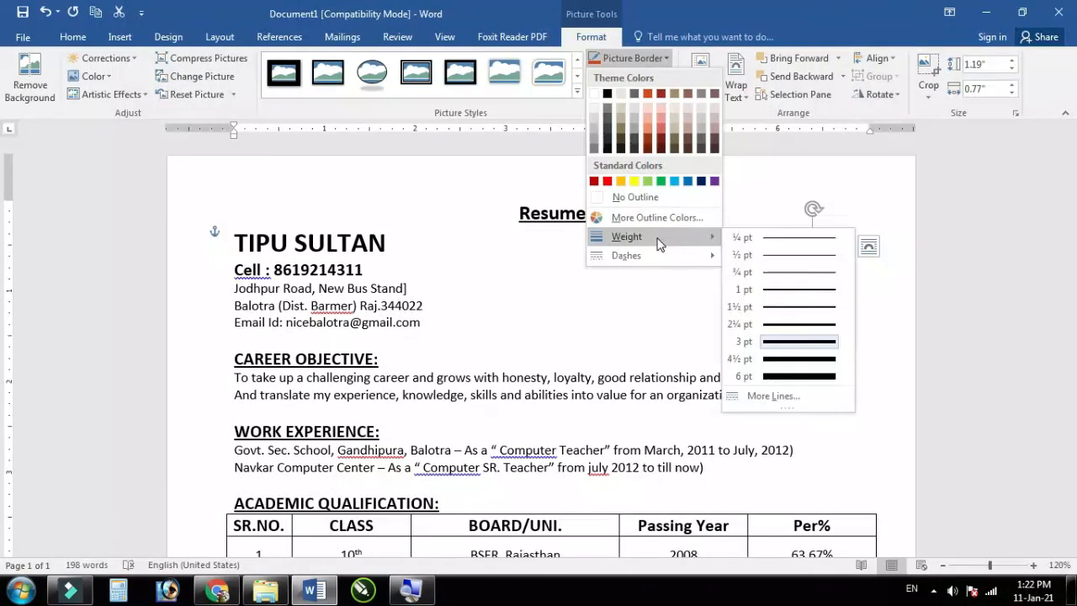
{"action": "left_click", "coordinate": [783, 324]}
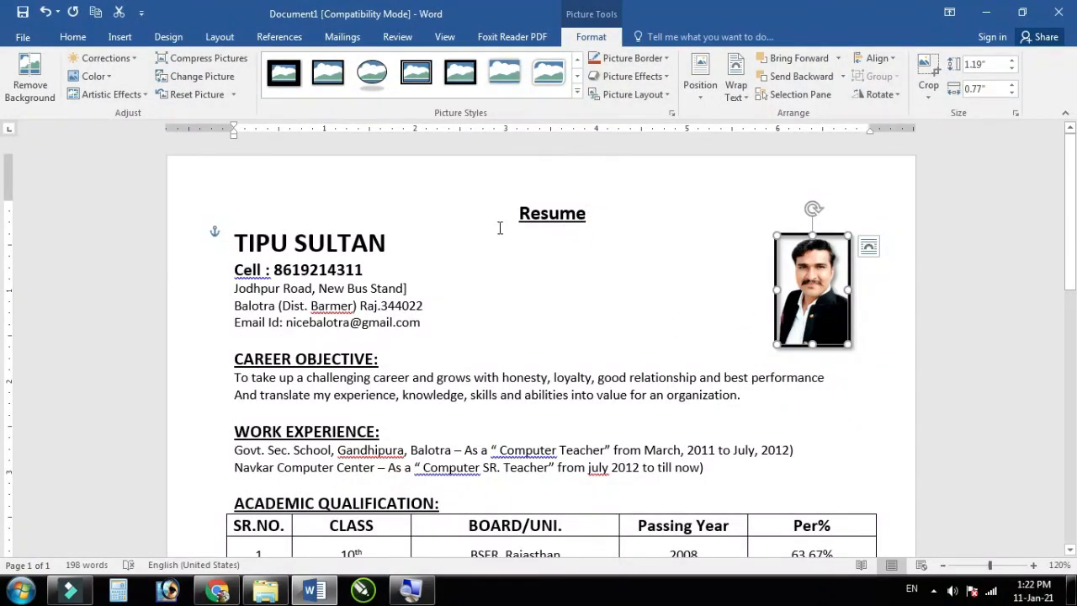
{"action": "left_click", "coordinate": [236, 243]}
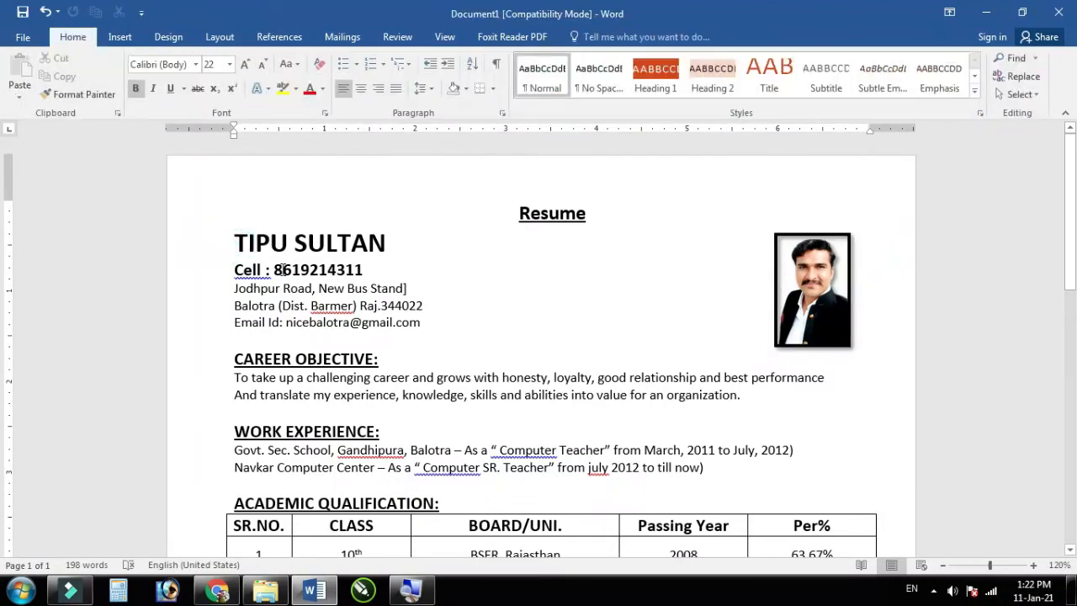
Step: Scroll through the resume to review it, shifting the framed photo slightly down and right
{"action": "scroll", "coordinate": [491, 361], "scroll_direction": "down", "scroll_amount": 8}
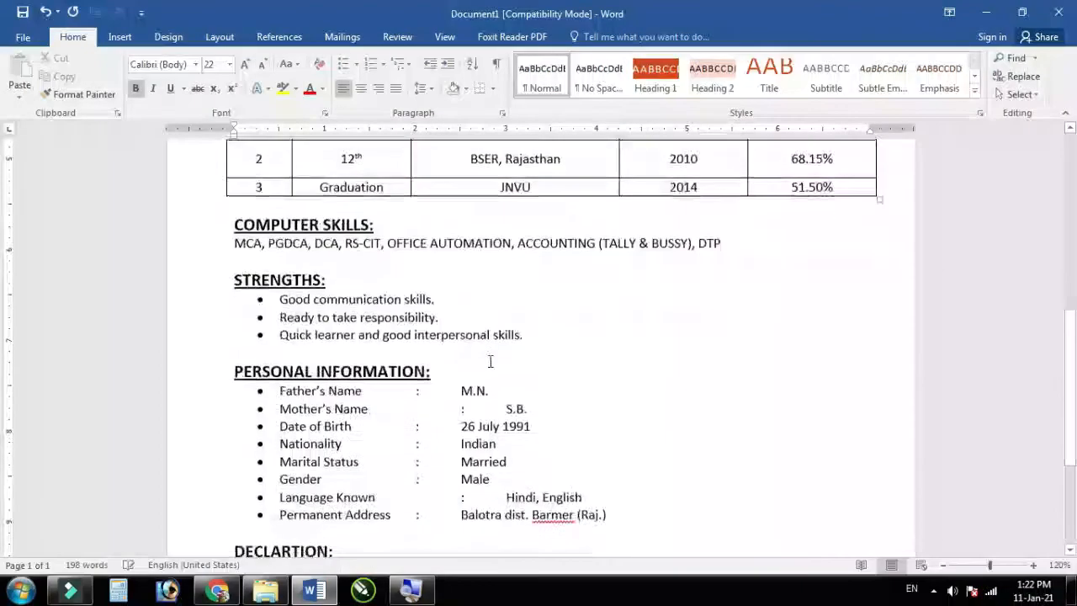
{"action": "scroll", "coordinate": [490, 361], "scroll_direction": "down", "scroll_amount": 4}
{"action": "scroll", "coordinate": [486, 383], "scroll_direction": "up", "scroll_amount": 12}
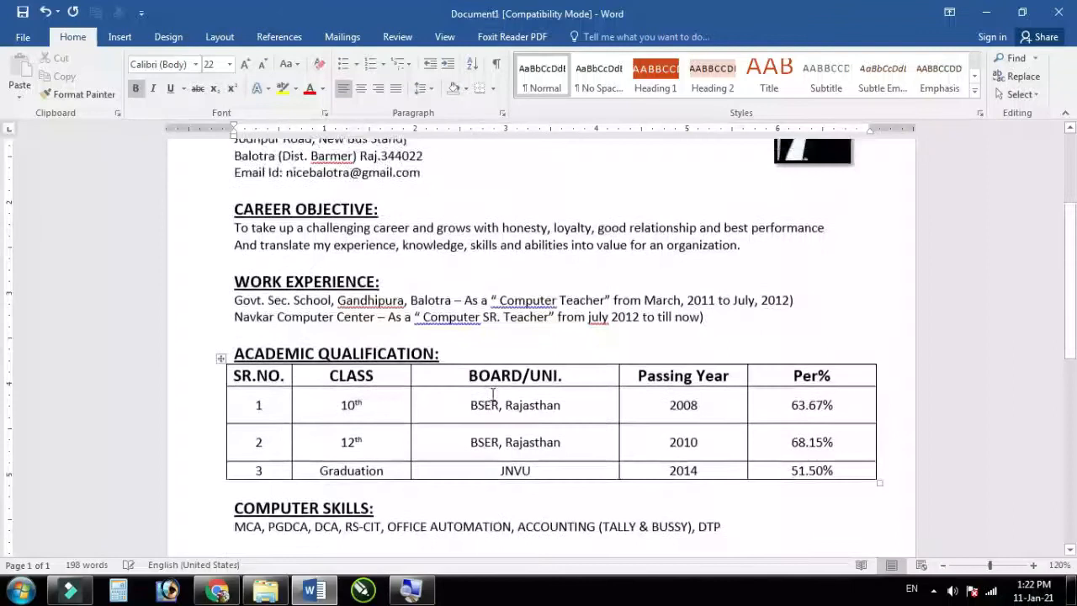
{"action": "left_click_drag", "start_coordinate": [821, 290], "coordinate": [824, 345]}
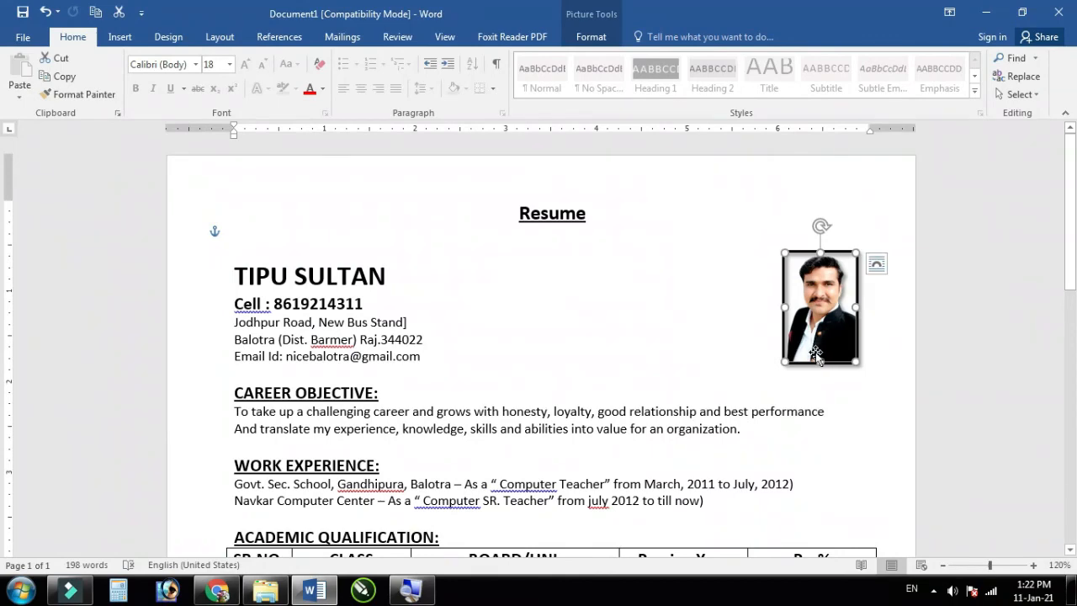
{"action": "scroll", "coordinate": [780, 413], "scroll_direction": "down", "scroll_amount": 3}
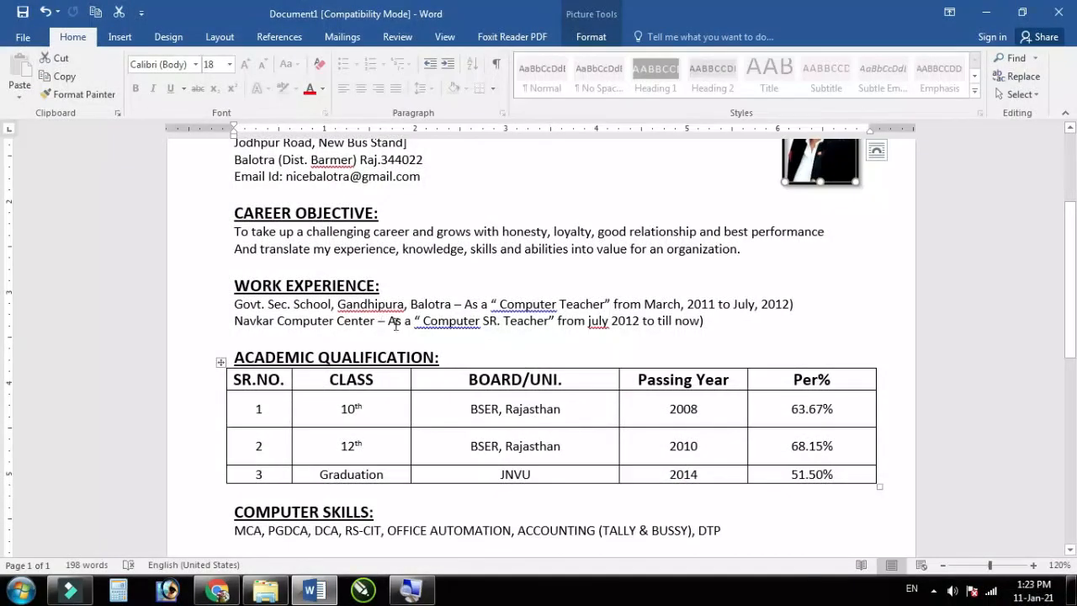
{"action": "scroll", "coordinate": [383, 343], "scroll_direction": "up", "scroll_amount": 3}
{"action": "scroll", "coordinate": [383, 341], "scroll_direction": "down", "scroll_amount": 3}
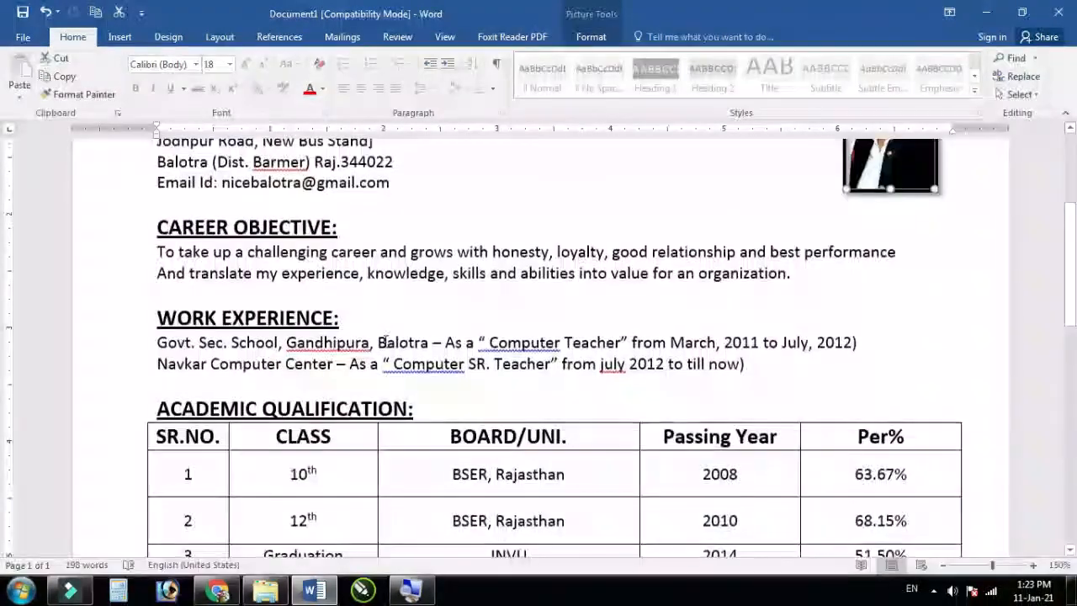
{"action": "scroll", "coordinate": [383, 340], "scroll_direction": "down", "scroll_amount": 1}
{"action": "scroll", "coordinate": [386, 339], "scroll_direction": "up", "scroll_amount": 2}
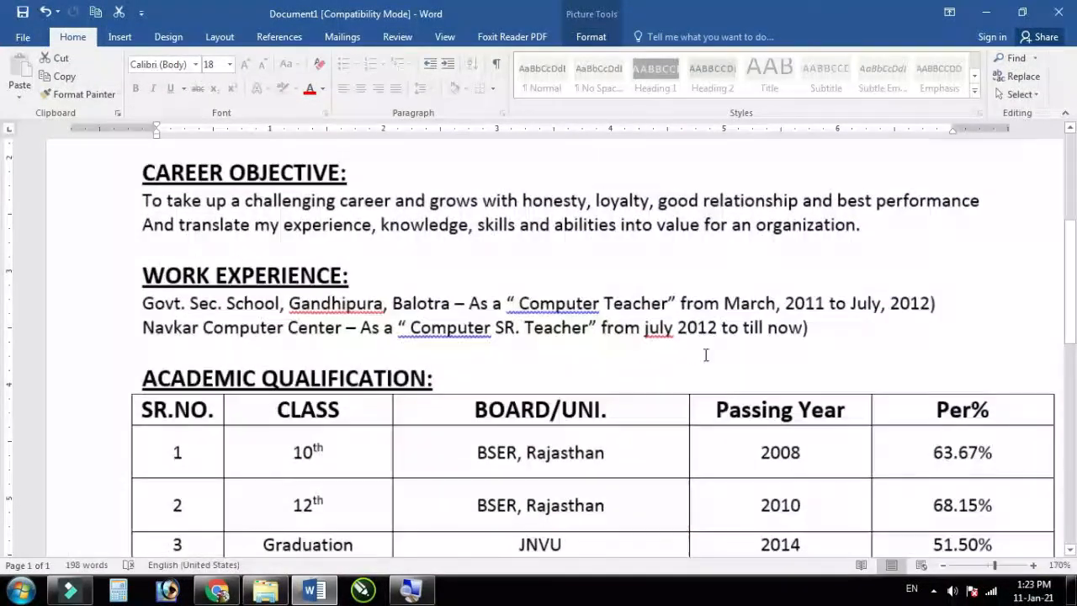
Step: Capitalise July and remove the spaces after both opening quotes before Computer
{"action": "right_click", "coordinate": [656, 329]}
{"action": "left_click", "coordinate": [712, 347]}
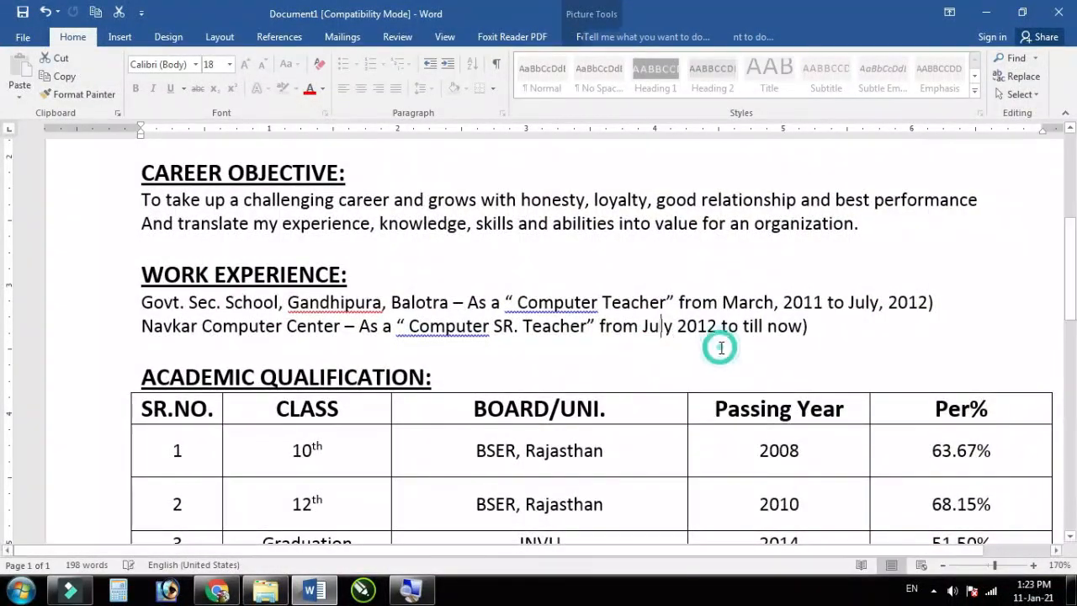
{"action": "right_click", "coordinate": [435, 329]}
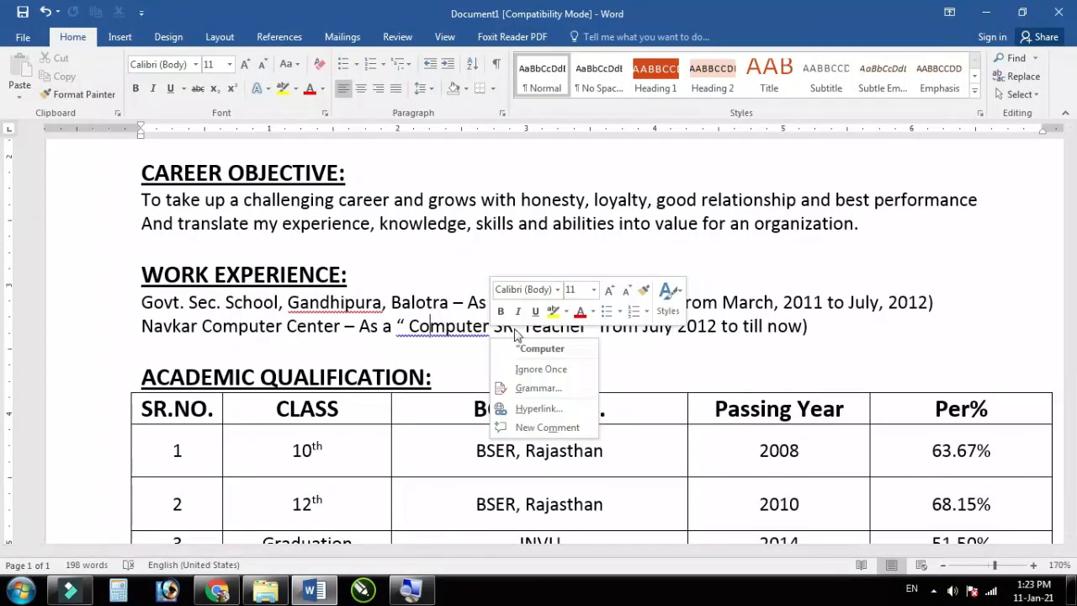
{"action": "left_click", "coordinate": [549, 345]}
{"action": "right_click", "coordinate": [545, 302]}
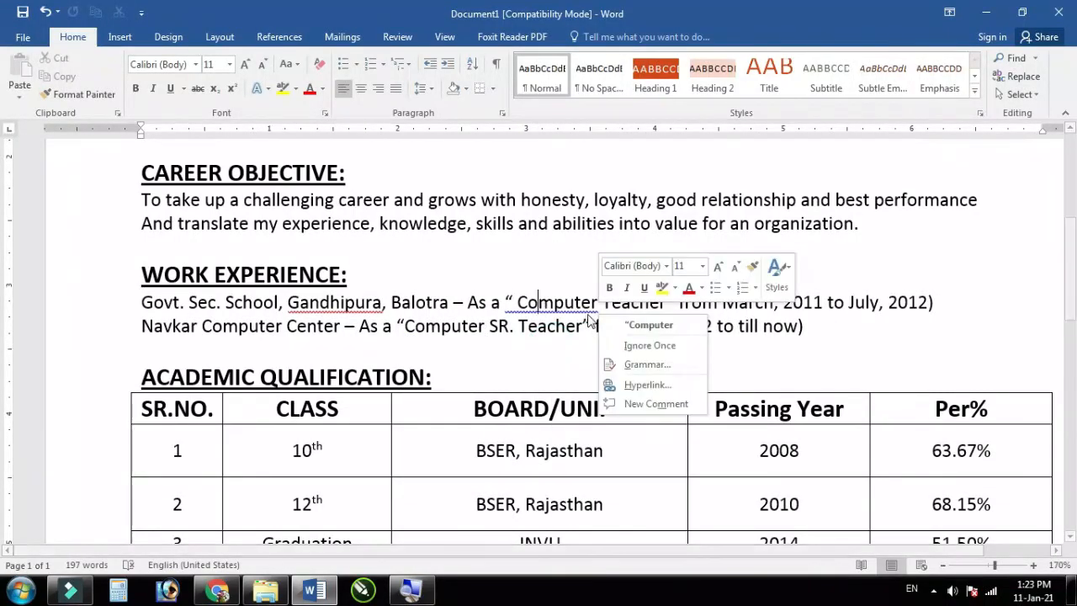
{"action": "left_click", "coordinate": [662, 324]}
Step: Ignore Gandhipura and Barmer as misspellings and close up the space in 'Cell:'
{"action": "right_click", "coordinate": [329, 304]}
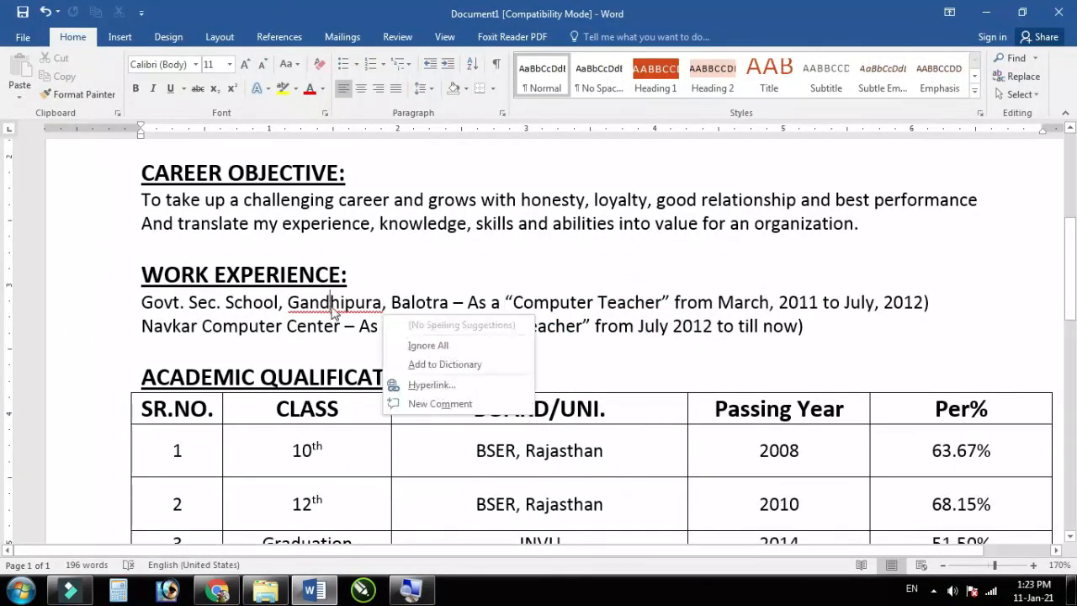
{"action": "left_click", "coordinate": [435, 346]}
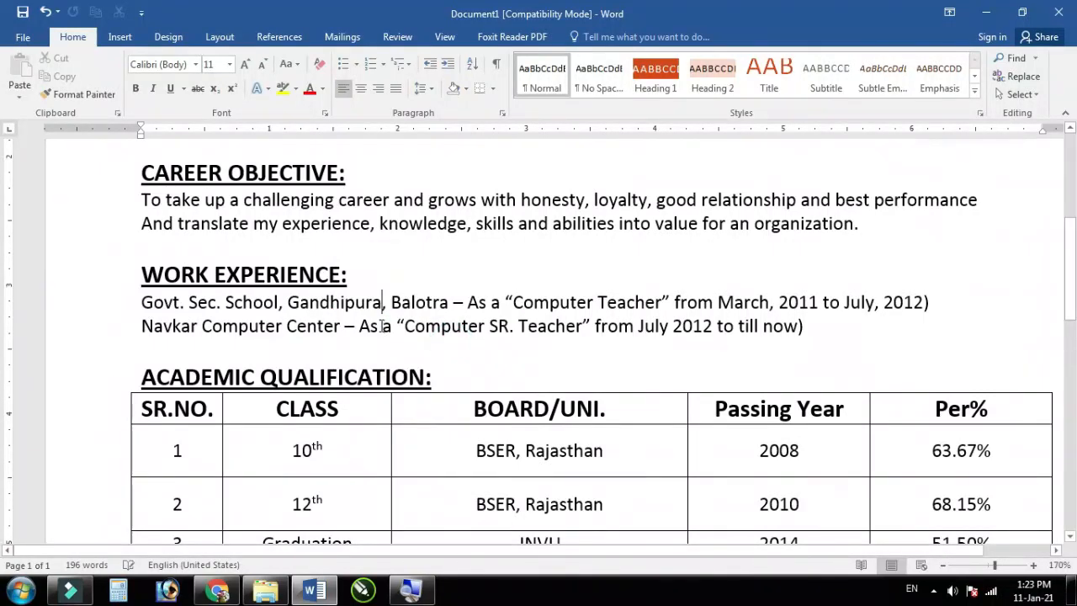
{"action": "scroll", "coordinate": [532, 410], "scroll_direction": "up", "scroll_amount": 5}
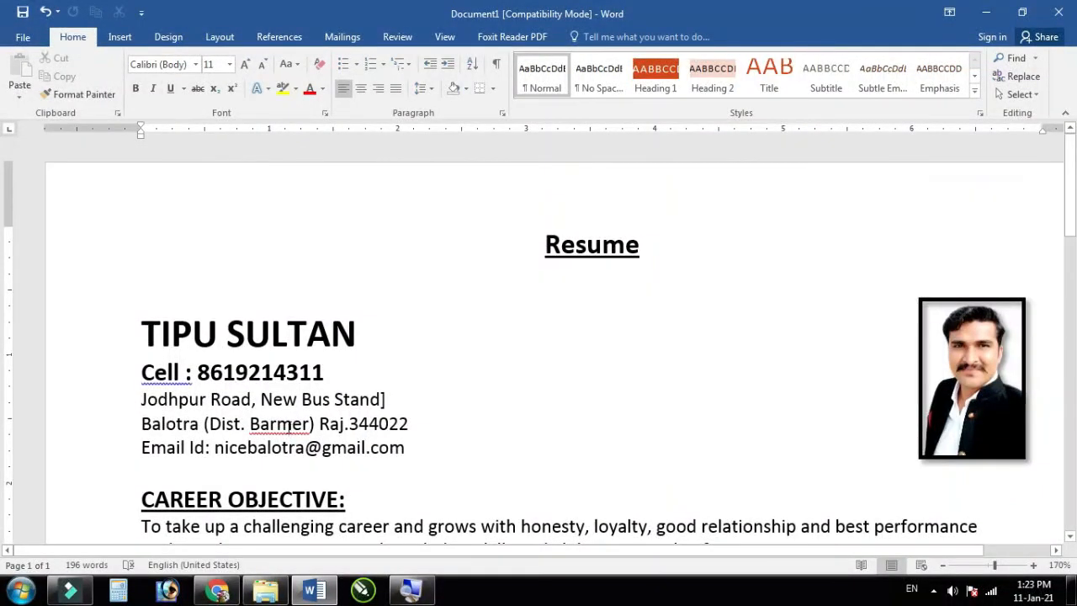
{"action": "right_click", "coordinate": [290, 424]}
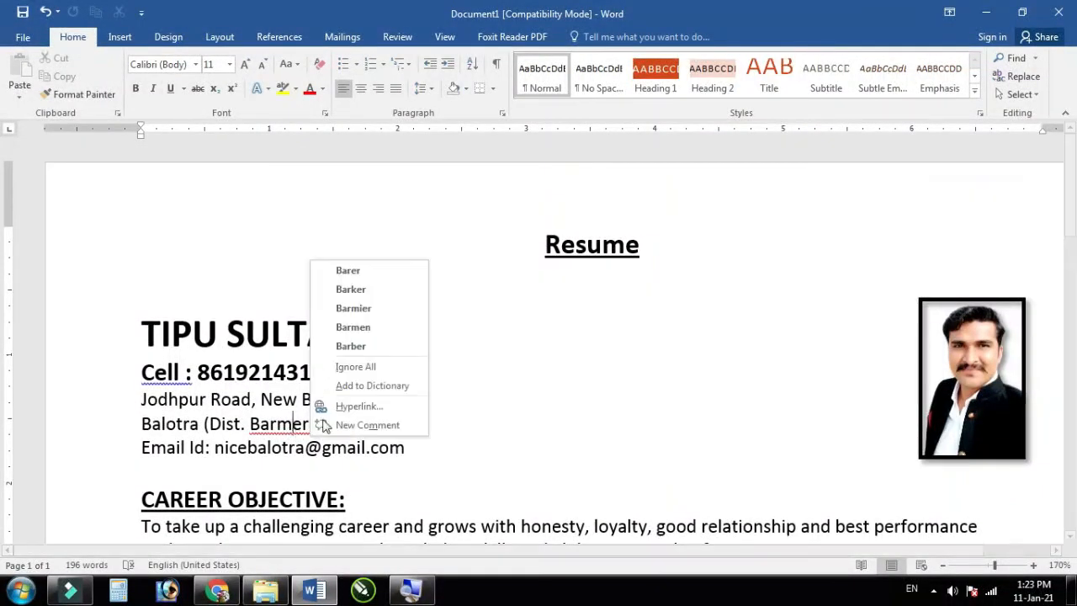
{"action": "left_click", "coordinate": [373, 371]}
{"action": "right_click", "coordinate": [168, 373]}
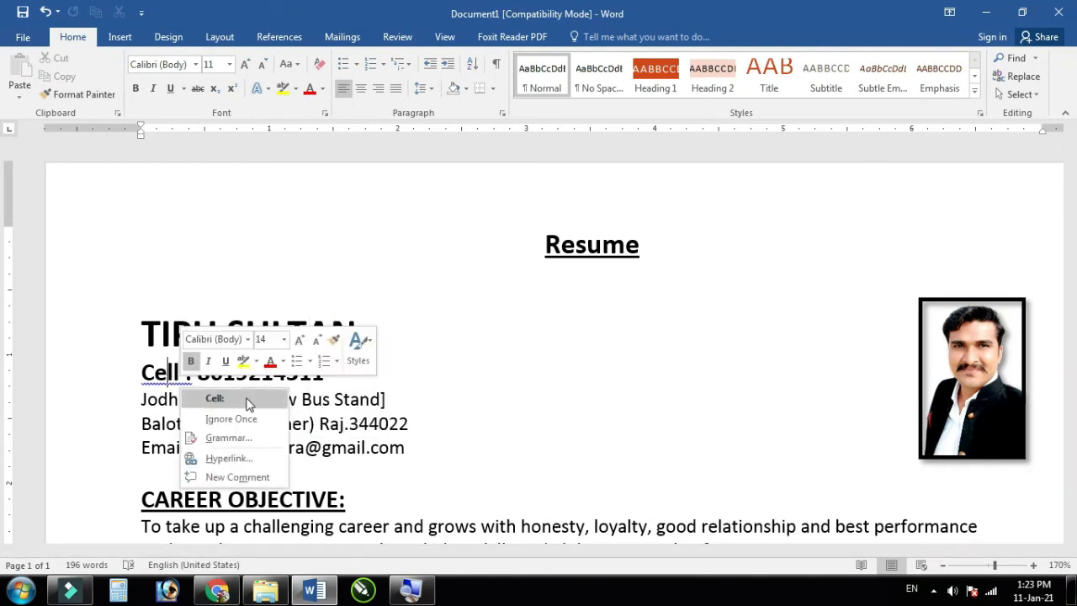
{"action": "left_click", "coordinate": [244, 398]}
{"action": "scroll", "coordinate": [241, 396], "scroll_direction": "down", "scroll_amount": 7}
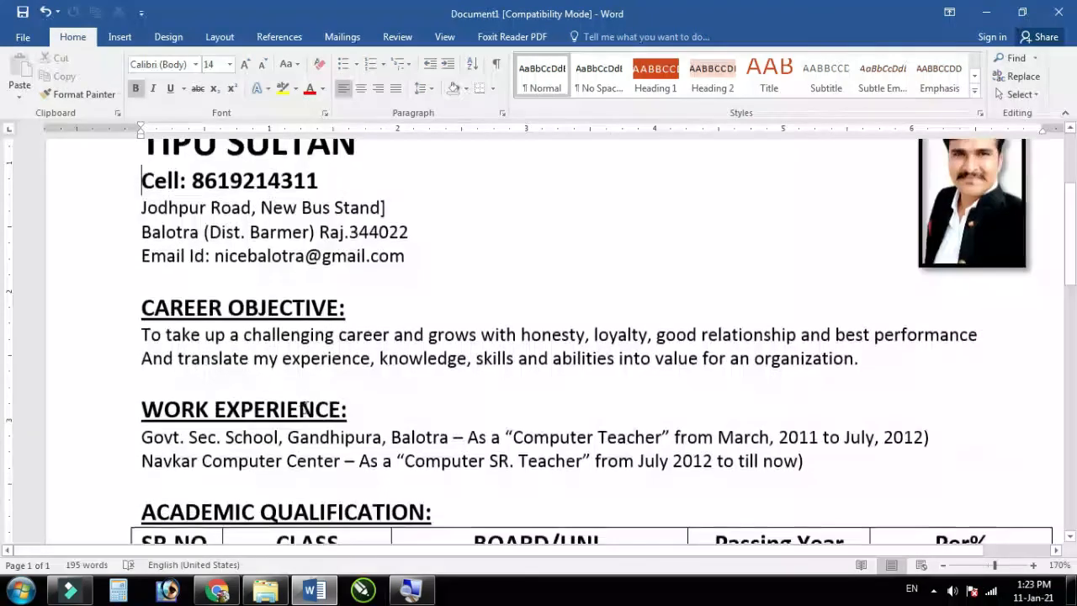
{"action": "scroll", "coordinate": [340, 412], "scroll_direction": "down", "scroll_amount": 7}
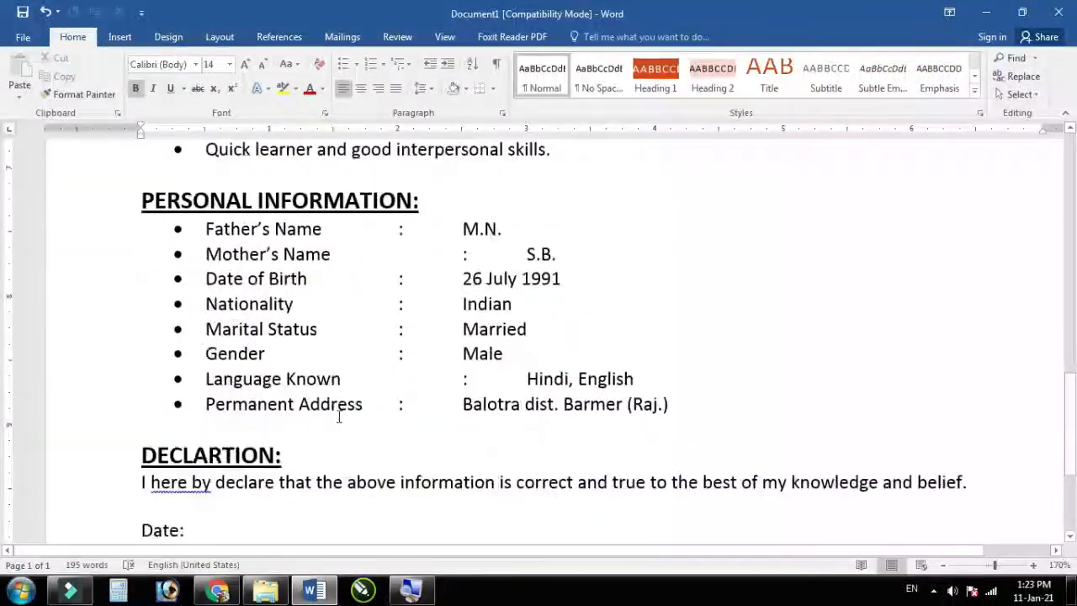
{"action": "scroll", "coordinate": [463, 349], "scroll_direction": "up", "scroll_amount": 1}
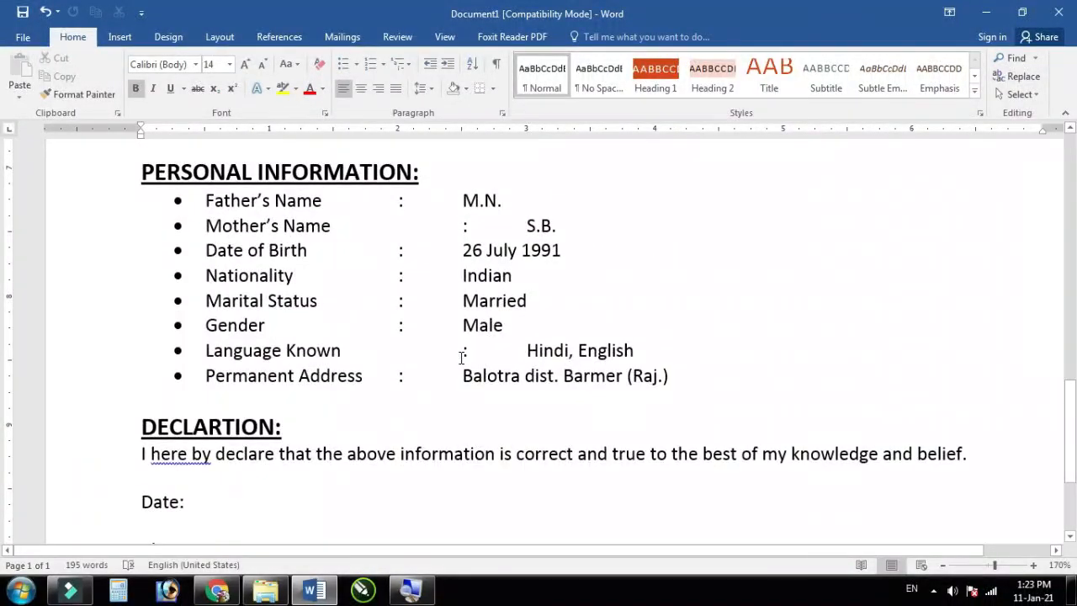
Step: Remove the extra tabs in the Language Known and Mother's Name rows and correct 'here by' to 'hereby'
{"action": "left_click", "coordinate": [461, 355]}
{"action": "key", "text": "BackSpace"}
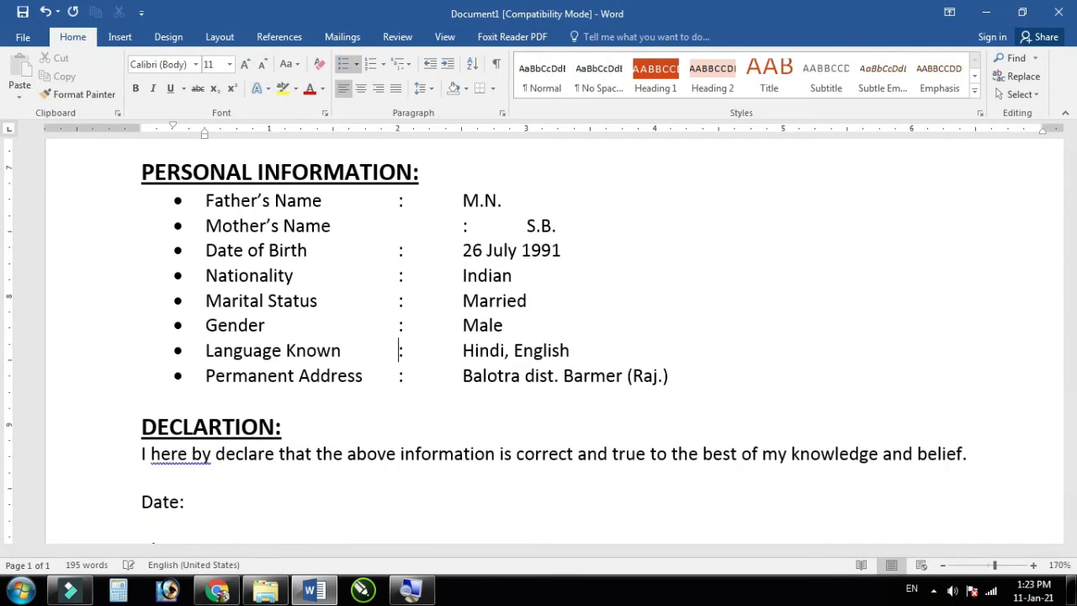
{"action": "key", "text": "BackSpace"}
{"action": "scroll", "coordinate": [494, 387], "scroll_direction": "down", "scroll_amount": 2}
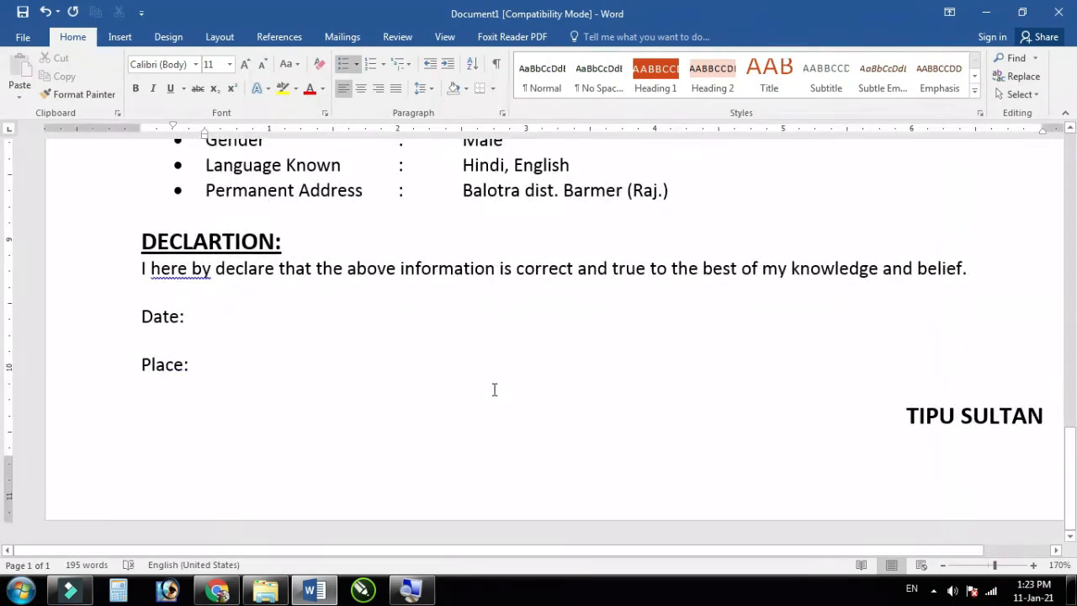
{"action": "right_click", "coordinate": [181, 271]}
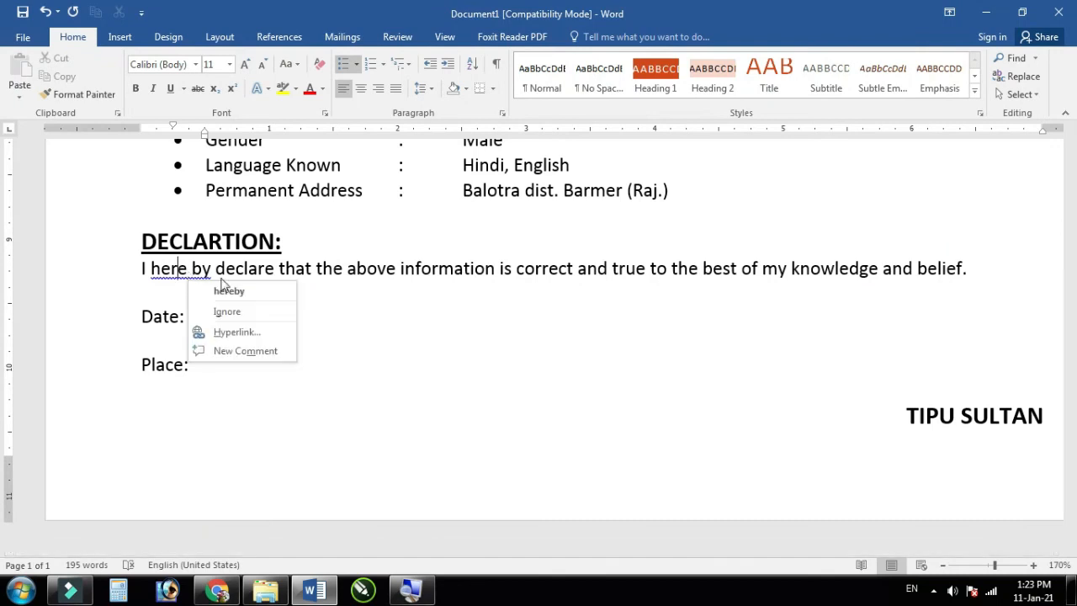
{"action": "left_click", "coordinate": [245, 290]}
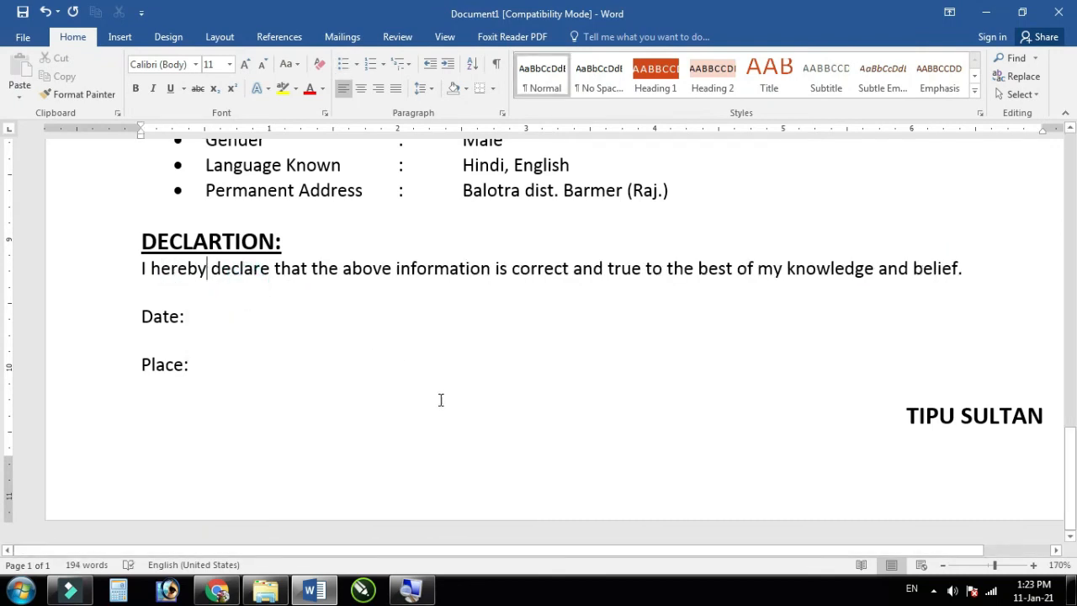
{"action": "scroll", "coordinate": [440, 400], "scroll_direction": "down", "scroll_amount": 10, "text": "ctrl"}
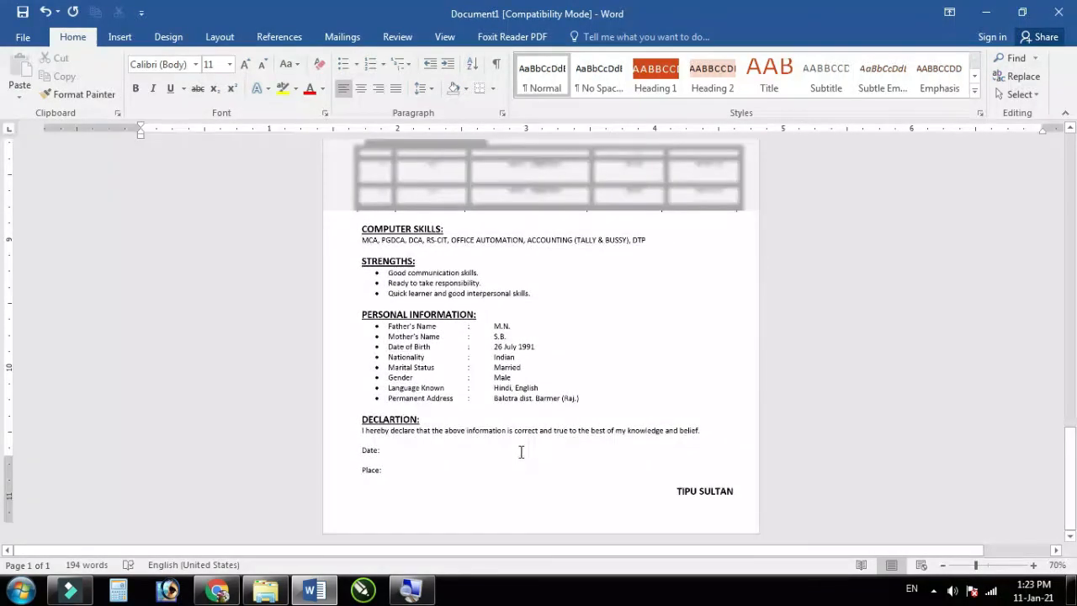
{"action": "scroll", "coordinate": [586, 452], "scroll_direction": "down", "scroll_amount": 2, "text": "ctrl"}
{"action": "scroll", "coordinate": [589, 452], "scroll_direction": "up", "scroll_amount": 3, "text": "ctrl"}
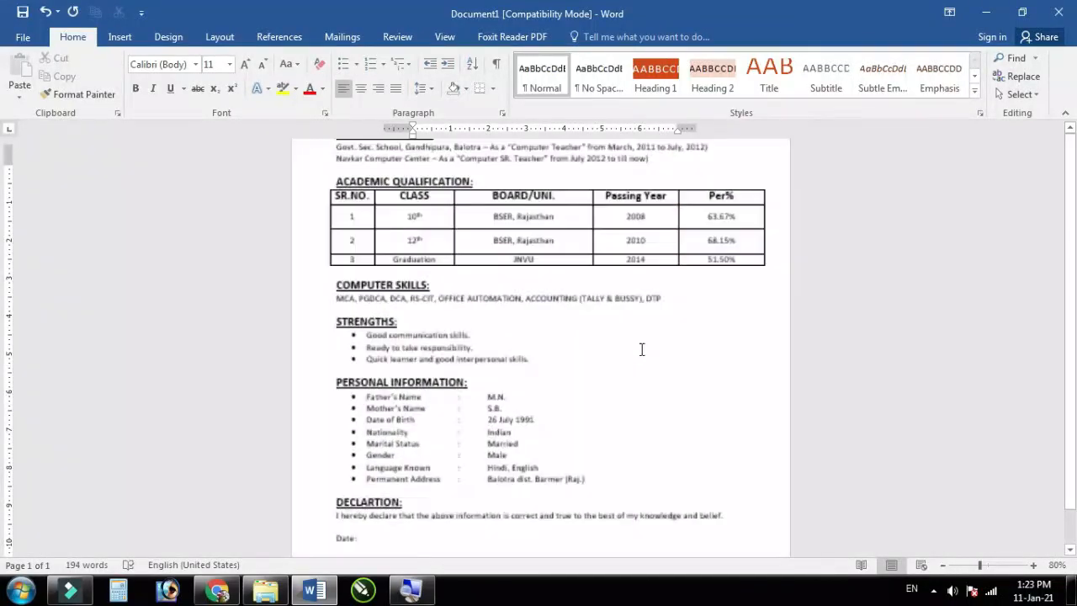
{"action": "scroll", "coordinate": [641, 349], "scroll_direction": "up", "scroll_amount": 7, "text": "ctrl"}
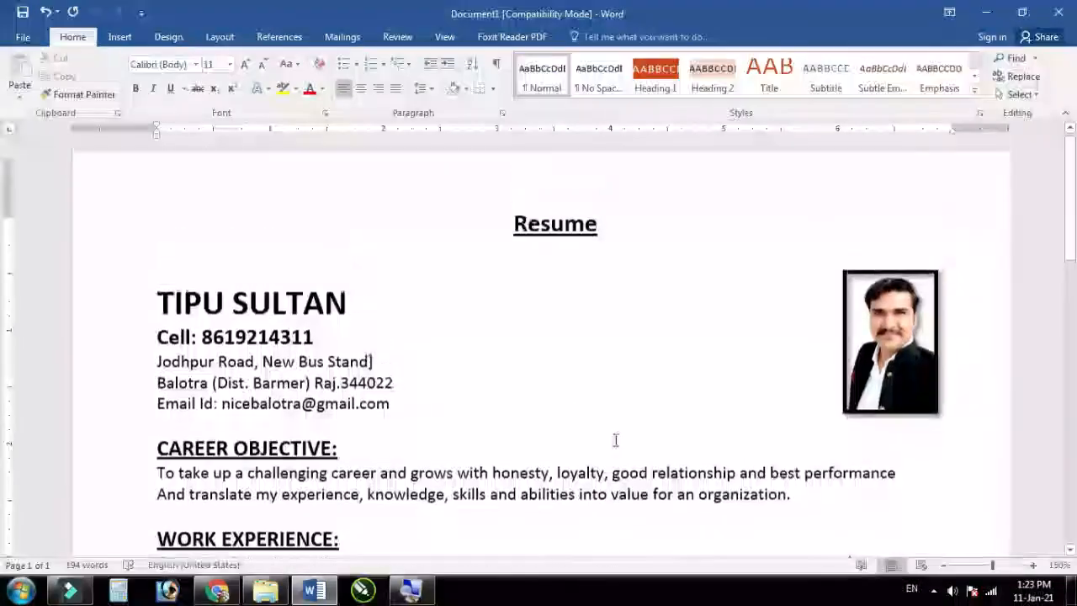
{"action": "scroll", "coordinate": [615, 440], "scroll_direction": "down", "scroll_amount": 3}
{"action": "left_click", "coordinate": [899, 287]}
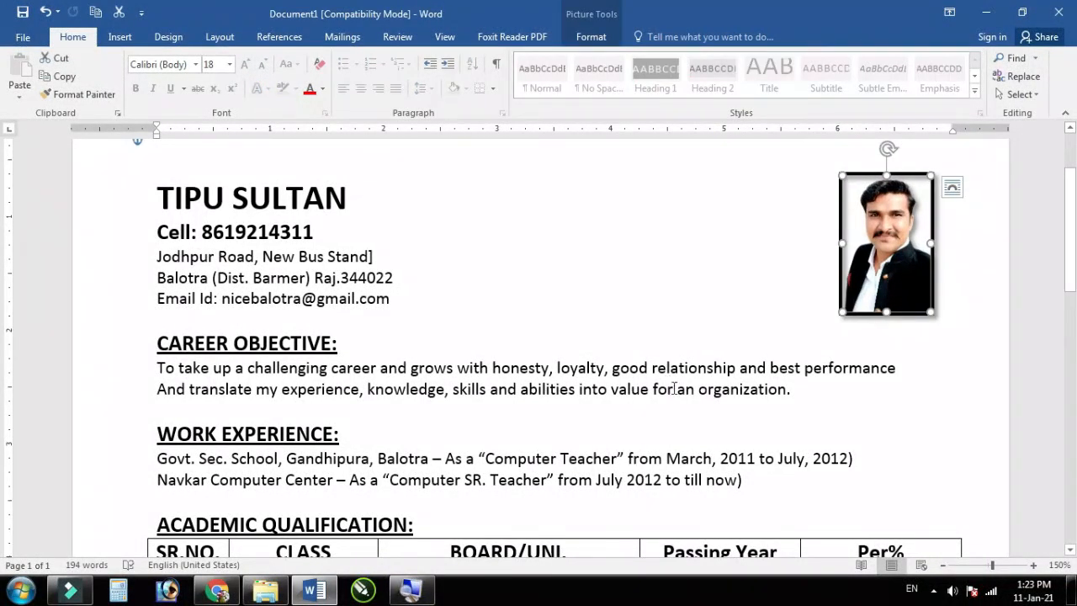
{"action": "scroll", "coordinate": [602, 437], "scroll_direction": "down", "scroll_amount": 3, "text": "ctrl"}
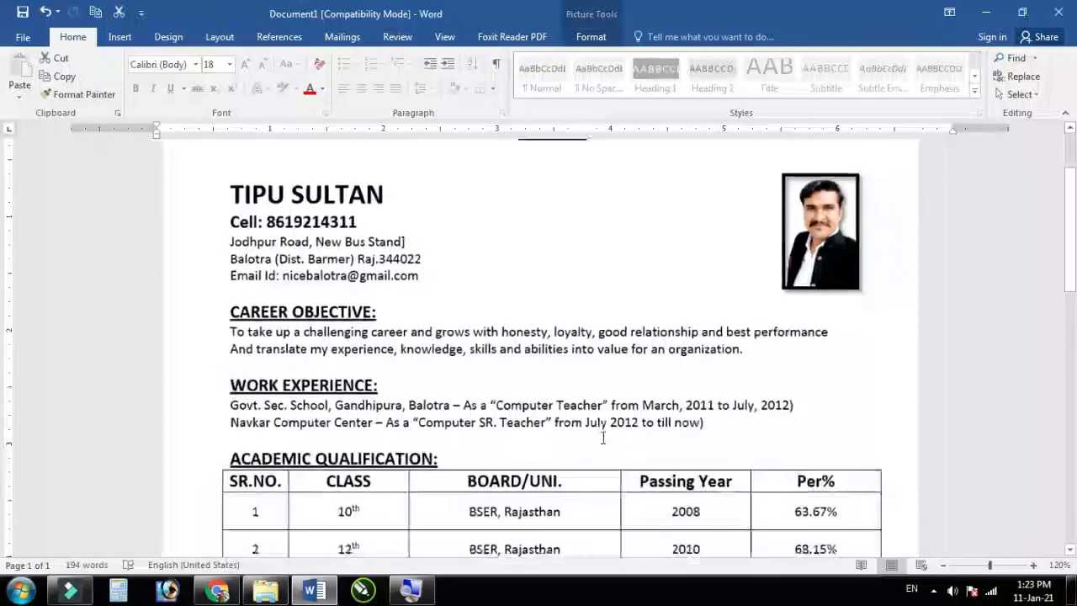
{"action": "scroll", "coordinate": [597, 434], "scroll_direction": "down", "scroll_amount": 3}
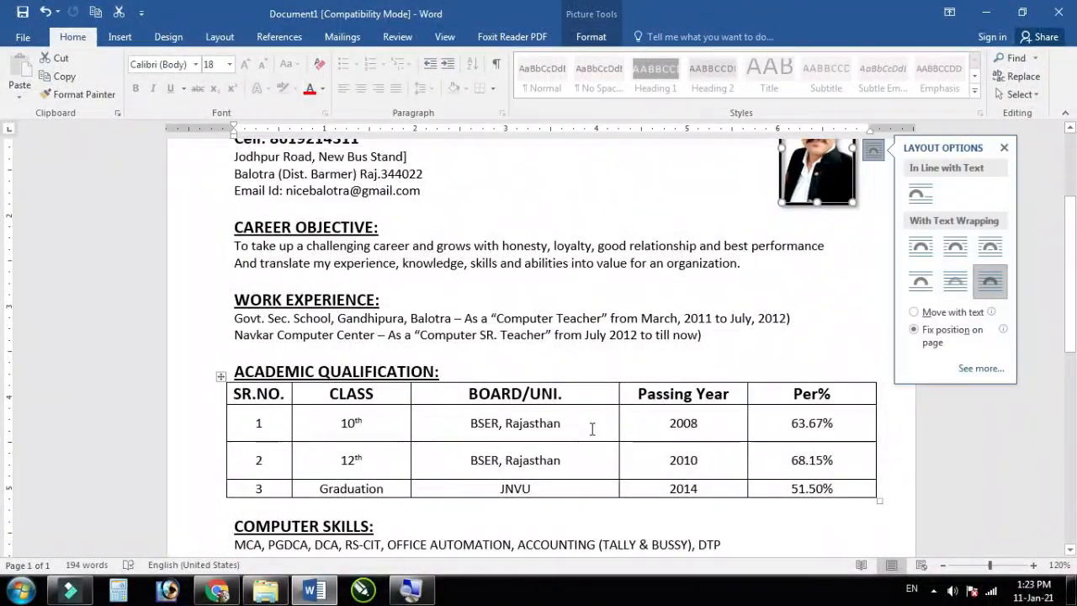
{"action": "left_click", "coordinate": [702, 308]}
{"action": "scroll", "coordinate": [702, 361], "scroll_direction": "up", "scroll_amount": 3}
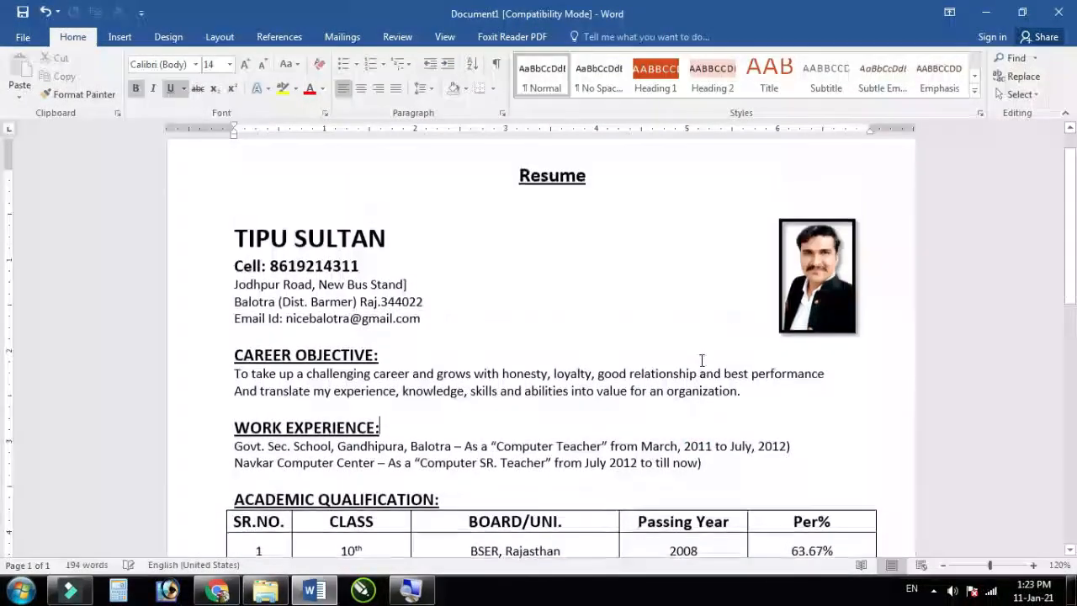
{"action": "scroll", "coordinate": [702, 361], "scroll_direction": "up", "scroll_amount": 2, "text": "ctrl"}
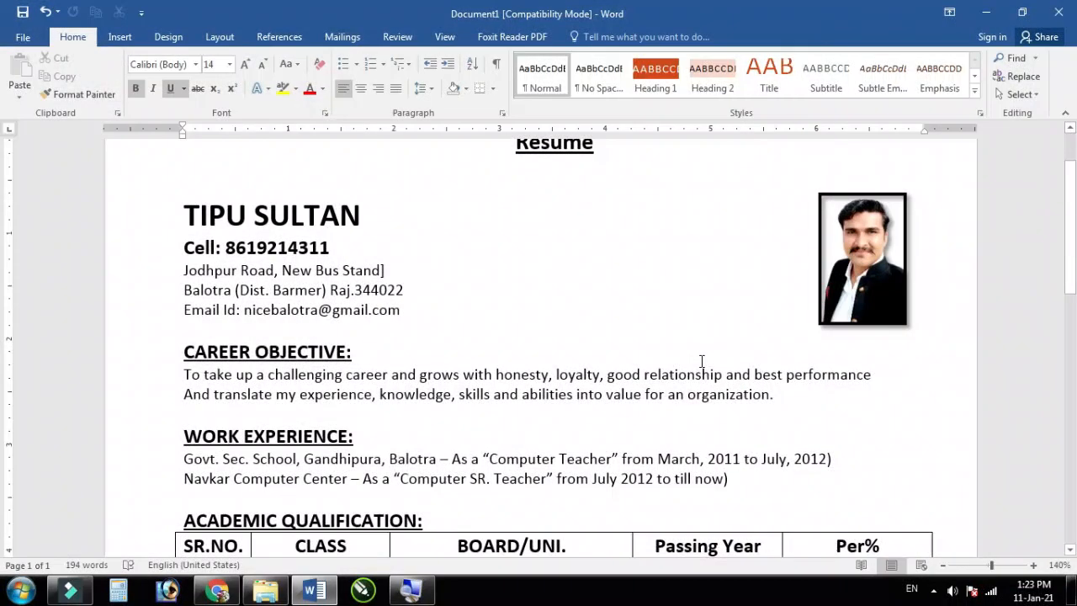
{"action": "scroll", "coordinate": [678, 401], "scroll_direction": "down", "scroll_amount": 3}
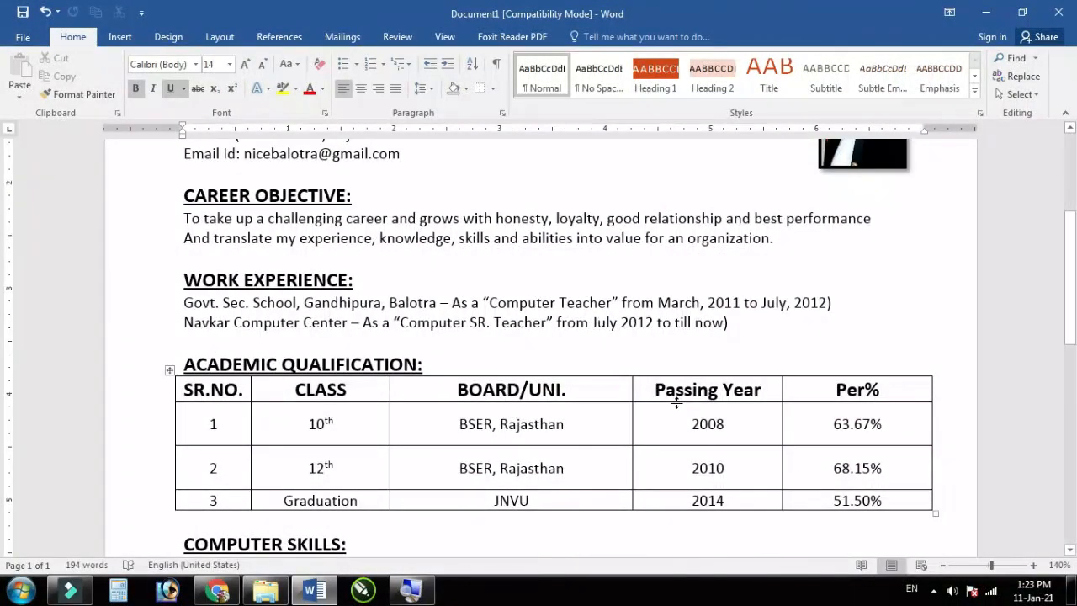